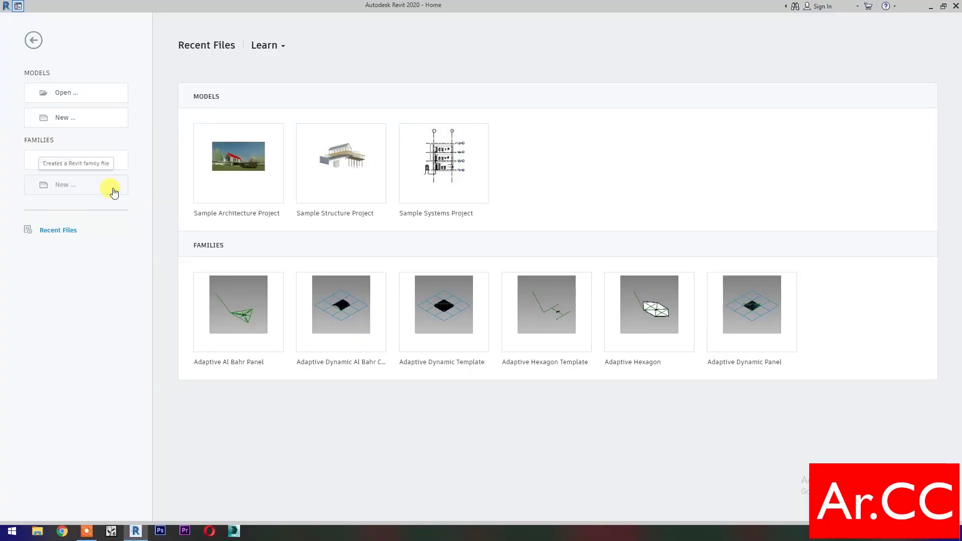
# Step: Create a new family from the Metric Generic Model Adaptive.rft template
pyautogui.click(114, 193)
pyautogui.click(697, 153)
pyautogui.click(697, 165)
pyautogui.scroll(-3, 572, 216)
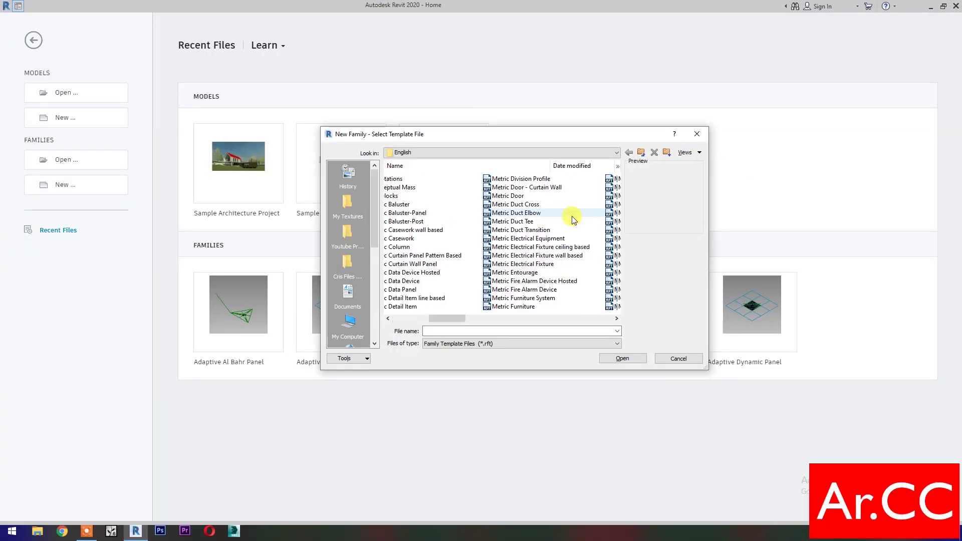
pyautogui.click(574, 180)
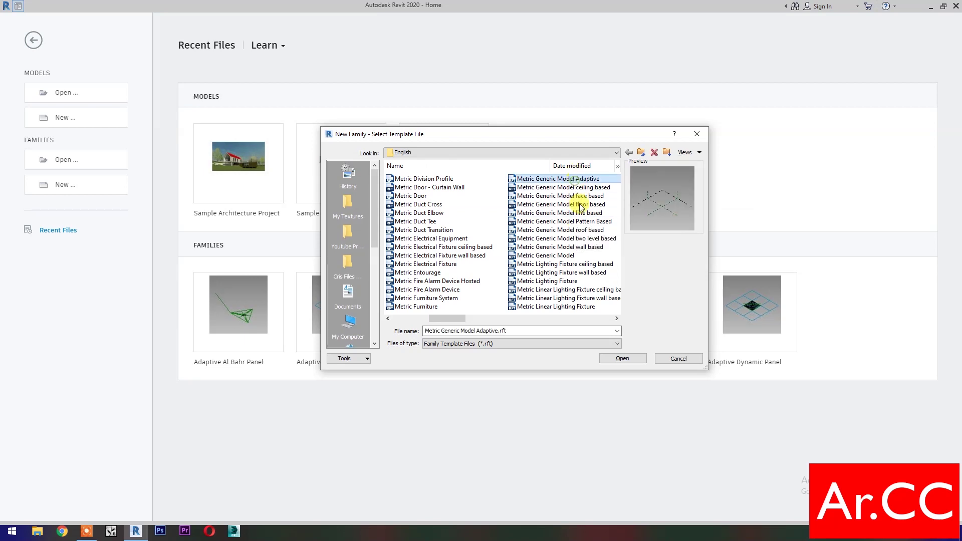
pyautogui.click(621, 359)
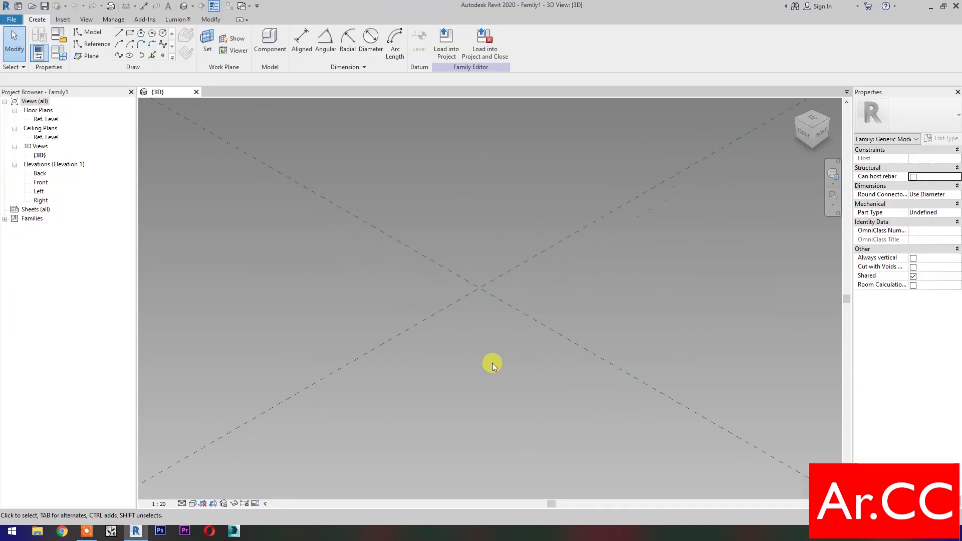
# Step: Place four reference points and make them adaptive, with the upper-left one as point 4
pyautogui.click(163, 58)
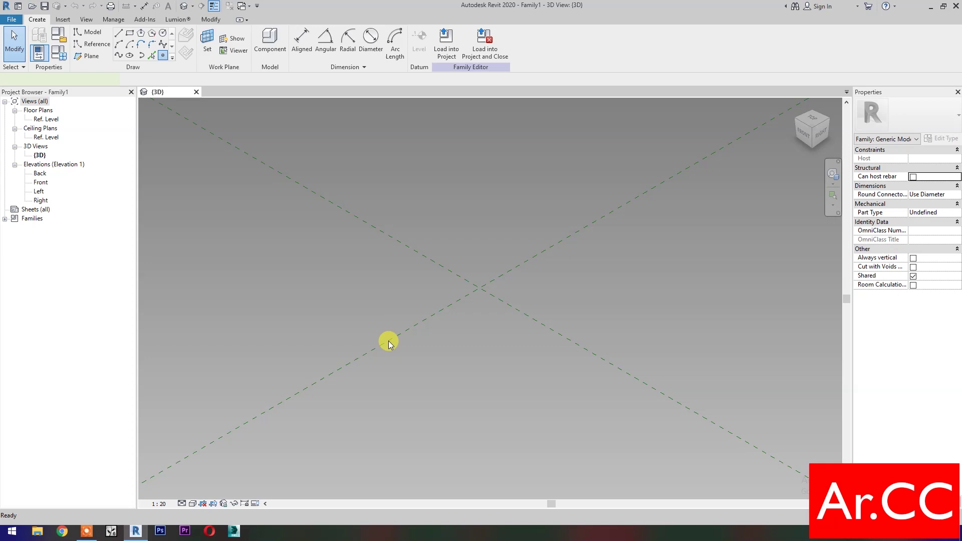
pyautogui.click(398, 279)
pyautogui.click(490, 264)
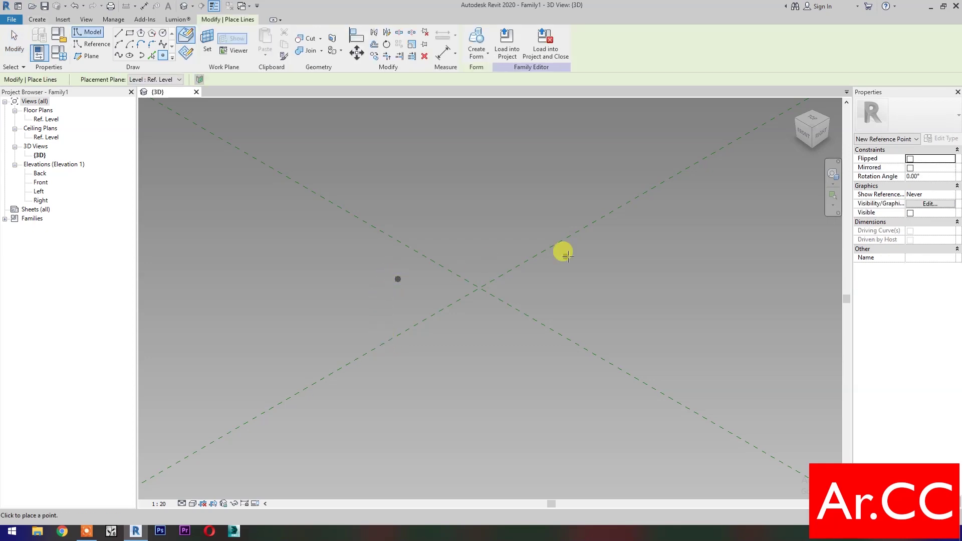
pyautogui.click(511, 343)
pyautogui.click(358, 245)
pyautogui.click(331, 239)
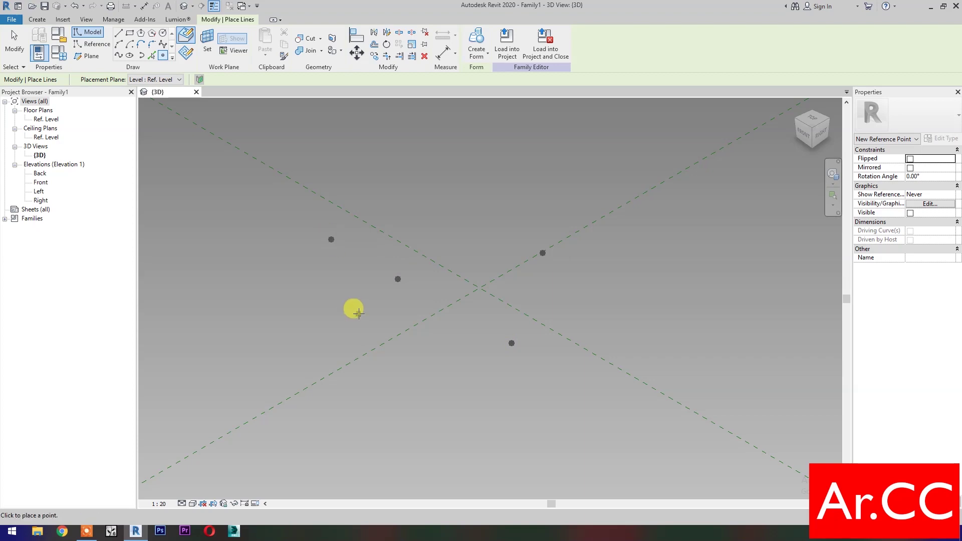
pyautogui.press('Escape')
pyautogui.press('Escape')
pyautogui.moveTo(377, 403); pyautogui.dragTo(571, 243)
pyautogui.click(523, 42)
pyautogui.click(391, 365)
pyautogui.moveTo(292, 303); pyautogui.dragTo(365, 218)
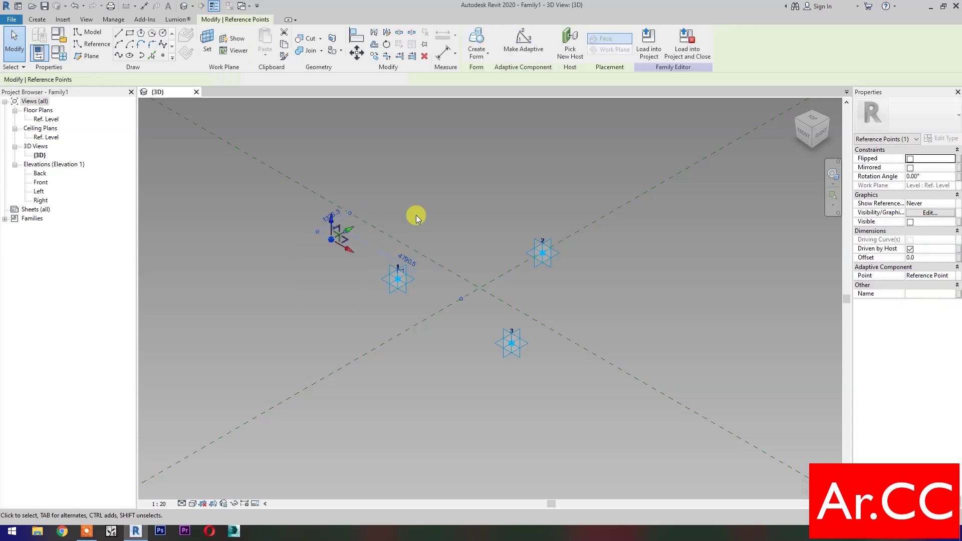
pyautogui.click(512, 54)
# Step: Raise adaptive point 4 and join it to point 1 with a reference line
pyautogui.click(330, 236)
pyautogui.moveTo(331, 217); pyautogui.dragTo(419, 322)
pyautogui.click(370, 286)
pyautogui.click(118, 55)
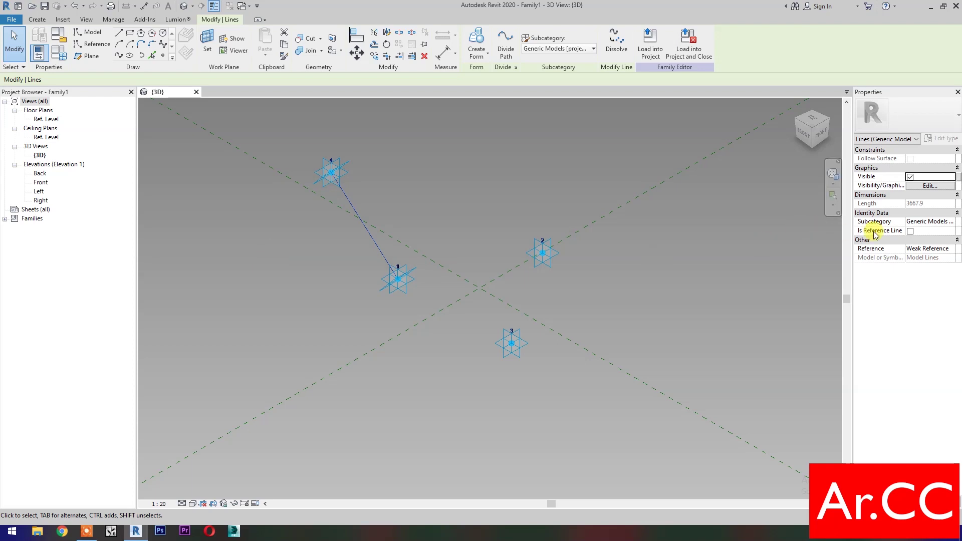
pyautogui.click(910, 231)
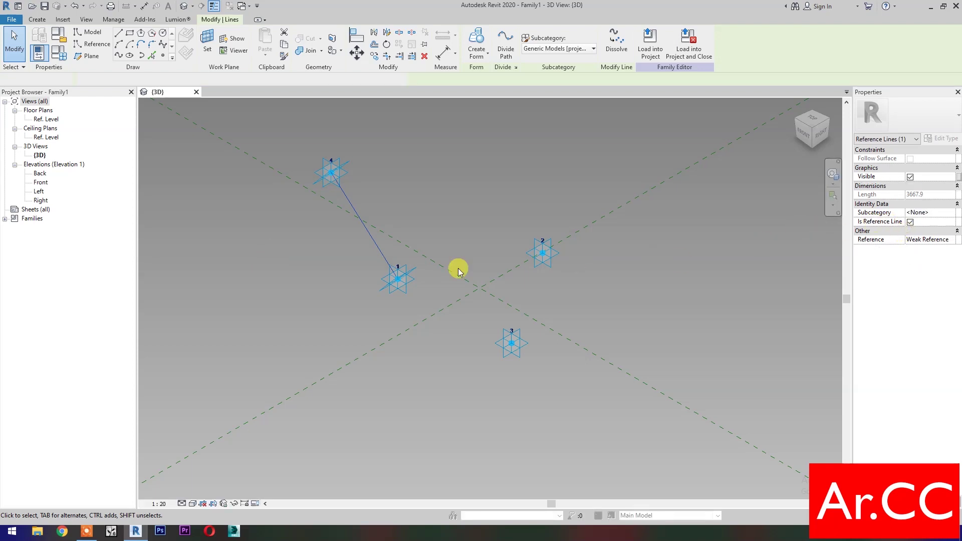
pyautogui.press('d')
pyautogui.press('i')
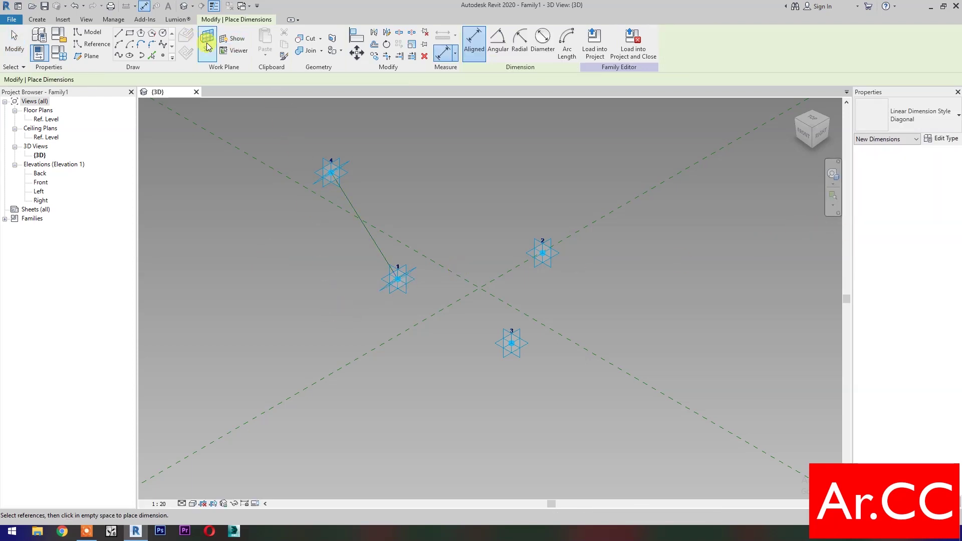
# Step: Add an aligned dimension between points 4 and 1
pyautogui.press('Escape')
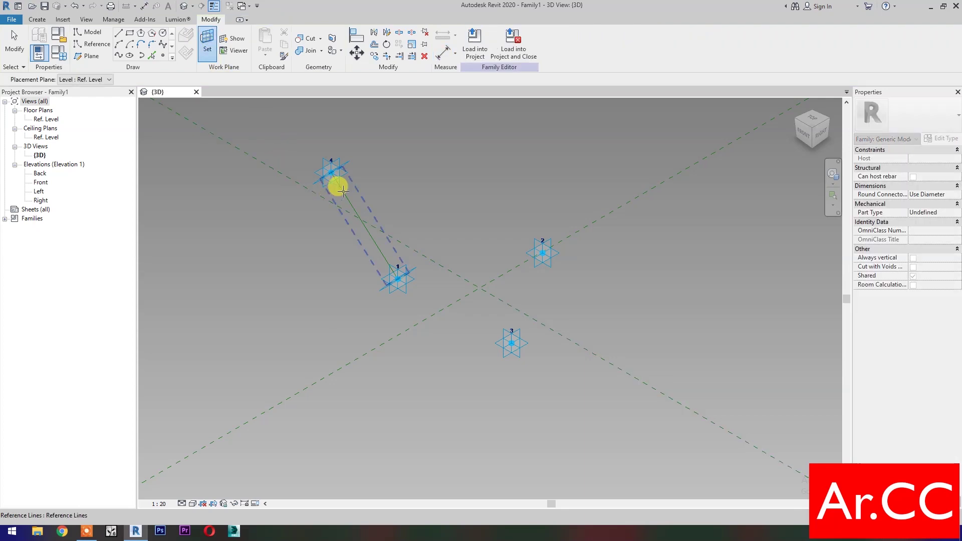
pyautogui.press('d')
pyautogui.press('i')
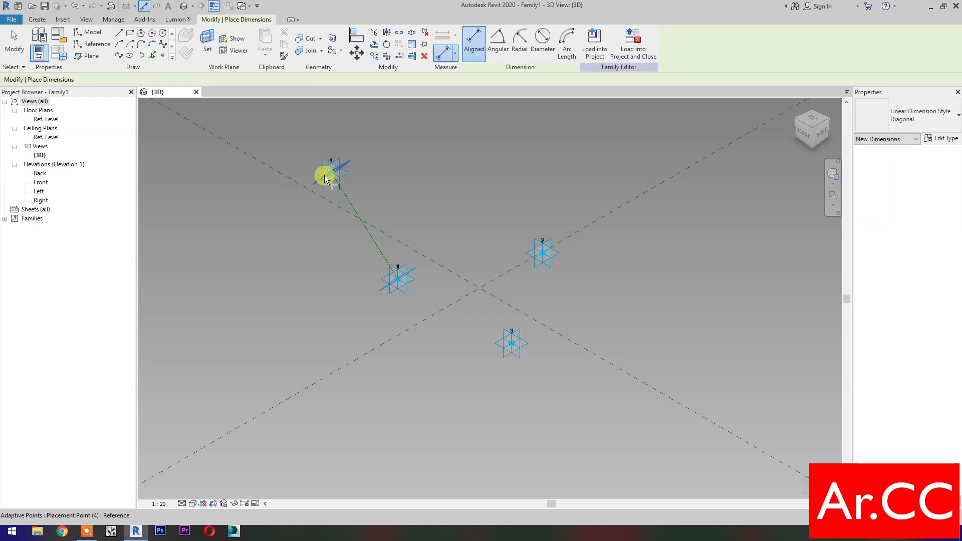
pyautogui.click(323, 175)
pyautogui.click(393, 275)
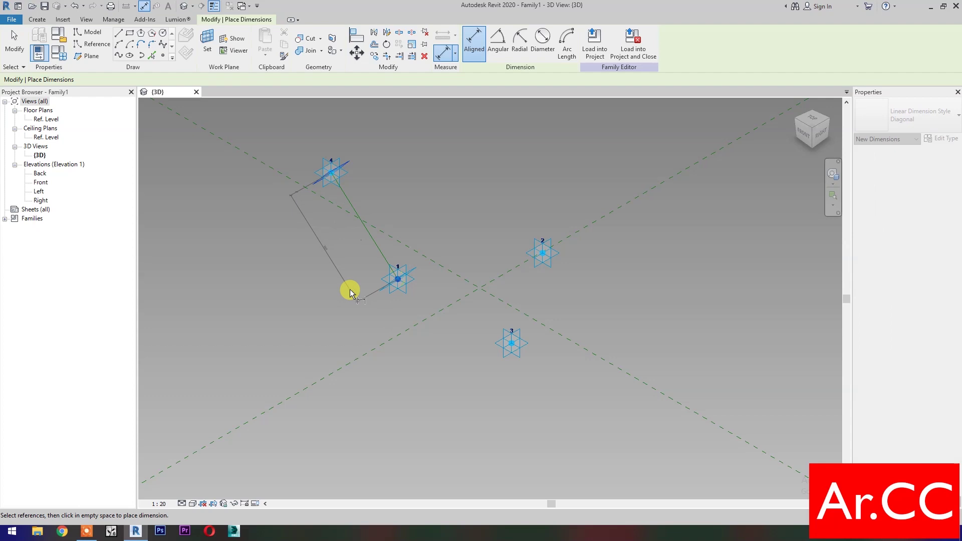
pyautogui.click(434, 351)
pyautogui.press('Escape')
pyautogui.scroll(3, 434, 351)
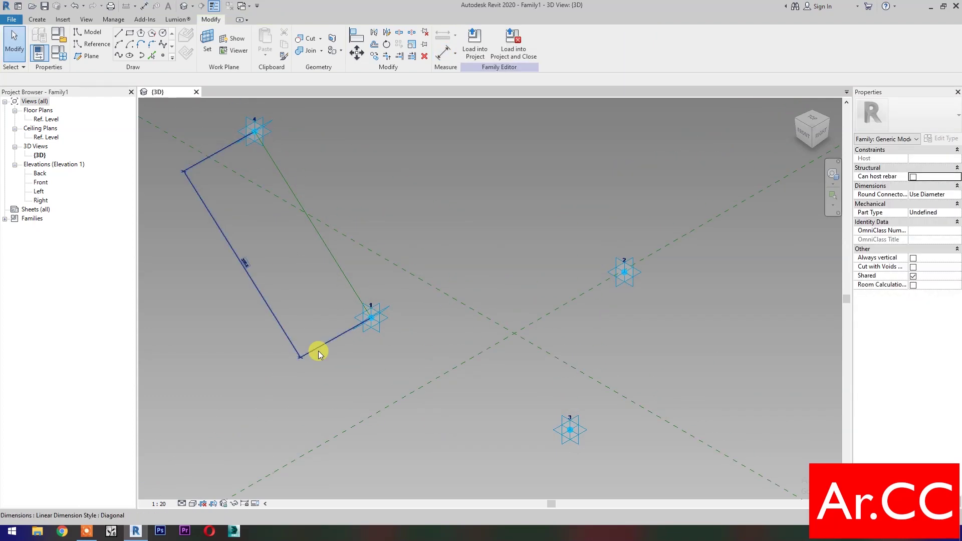
# Step: Label that dimension with an instance reporting parameter named Attractor Distance
pyautogui.click(318, 354)
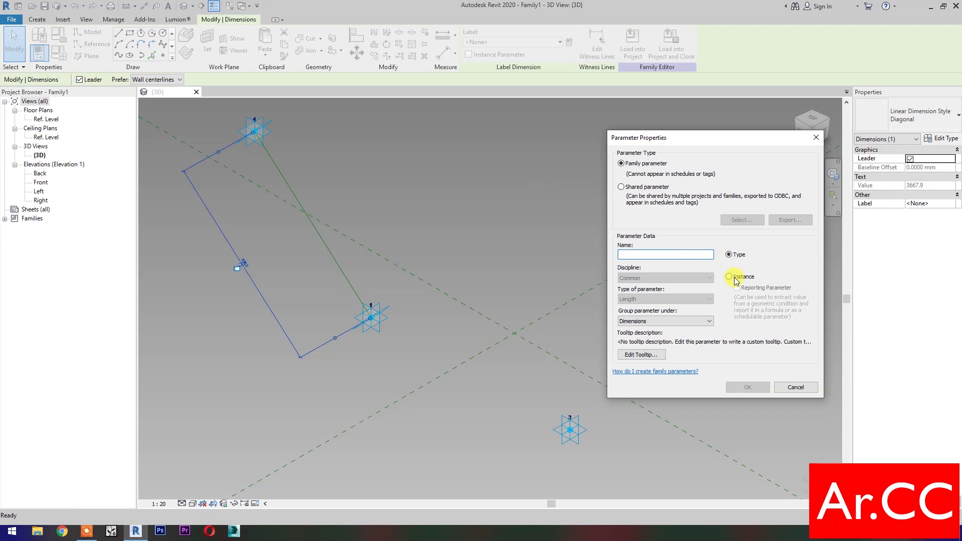
pyautogui.click(735, 278)
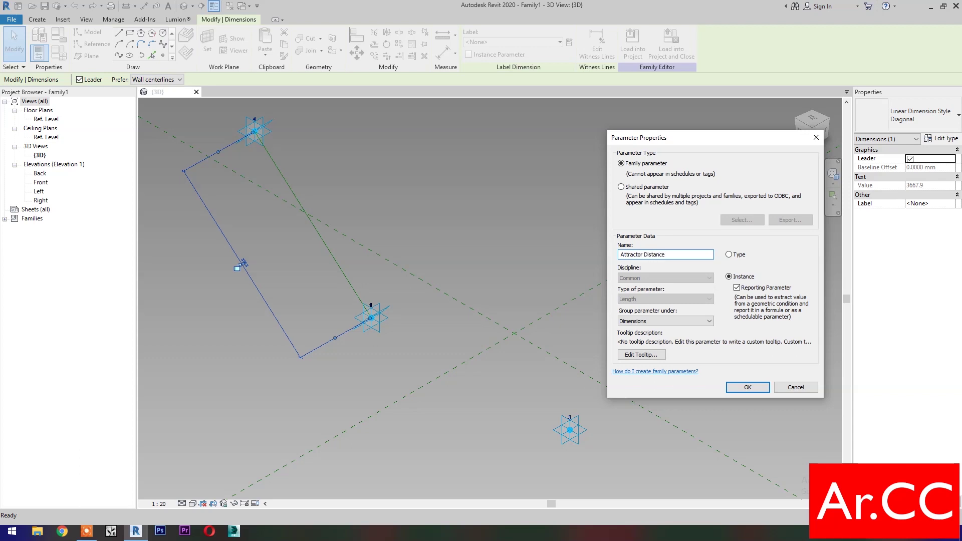
pyautogui.click(753, 388)
pyautogui.moveTo(326, 281); pyautogui.dragTo(603, 444)
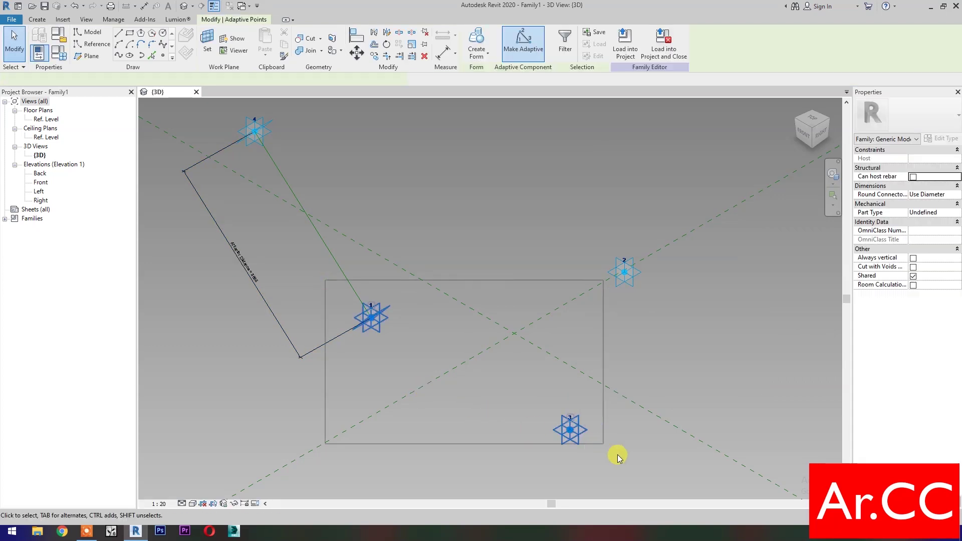
# Step: Connect adaptive points 1, 2 and 3 with reference lines to form a triangle
pyautogui.click(125, 61)
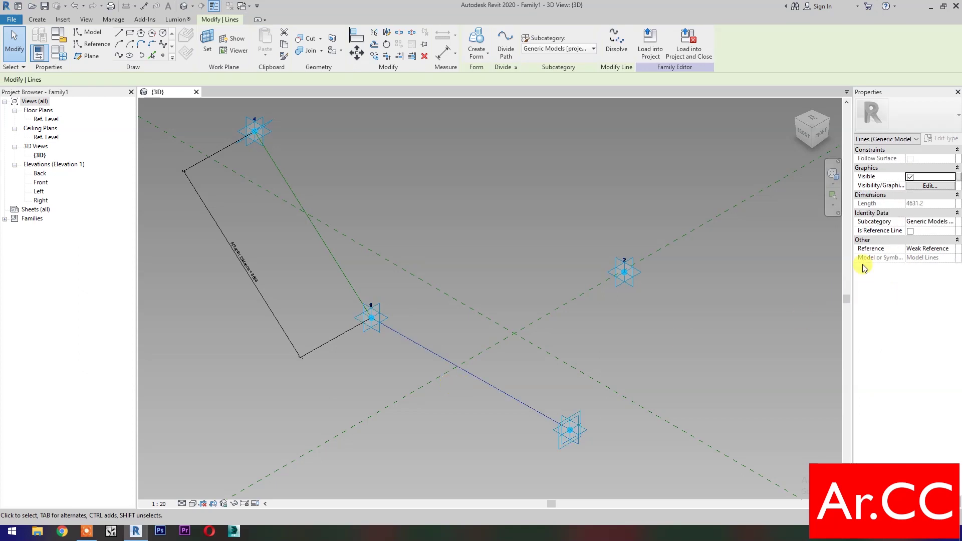
pyautogui.click(910, 231)
pyautogui.click(784, 313)
pyautogui.moveTo(279, 224); pyautogui.dragTo(655, 360)
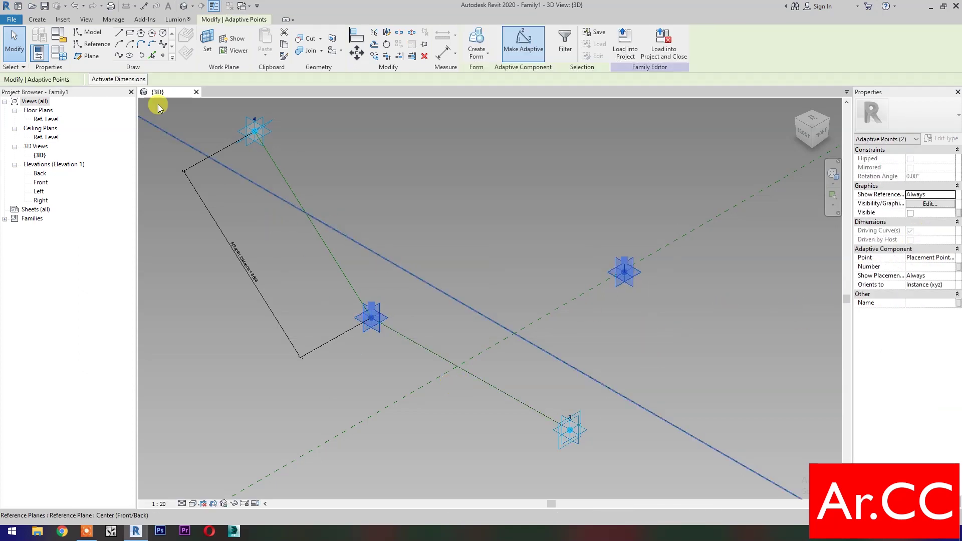
pyautogui.click(119, 55)
pyautogui.click(476, 45)
pyautogui.hotkey('ctrl', 'z')
pyautogui.moveTo(494, 224); pyautogui.dragTo(651, 473)
pyautogui.click(118, 55)
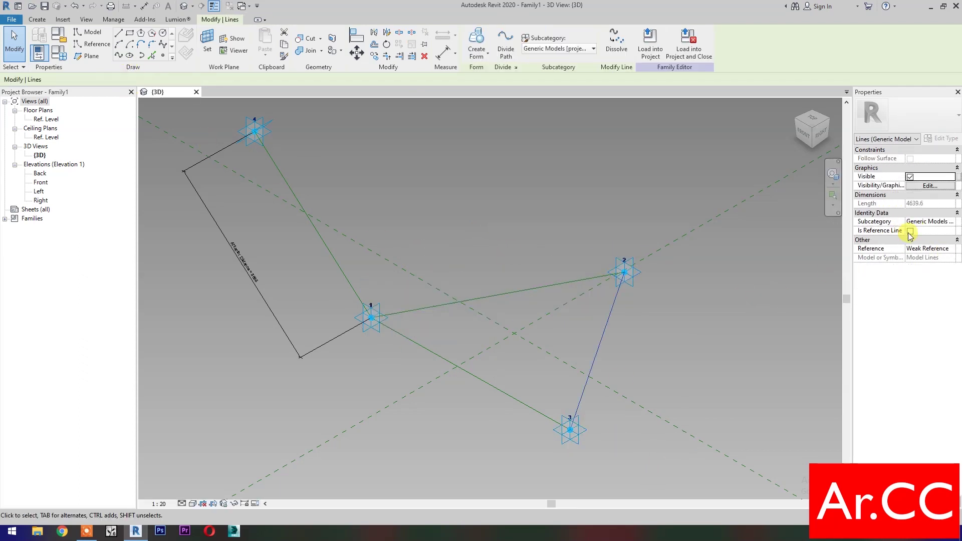
pyautogui.click(512, 238)
# Step: Place a reference point at the middle of each triangle edge
pyautogui.click(165, 55)
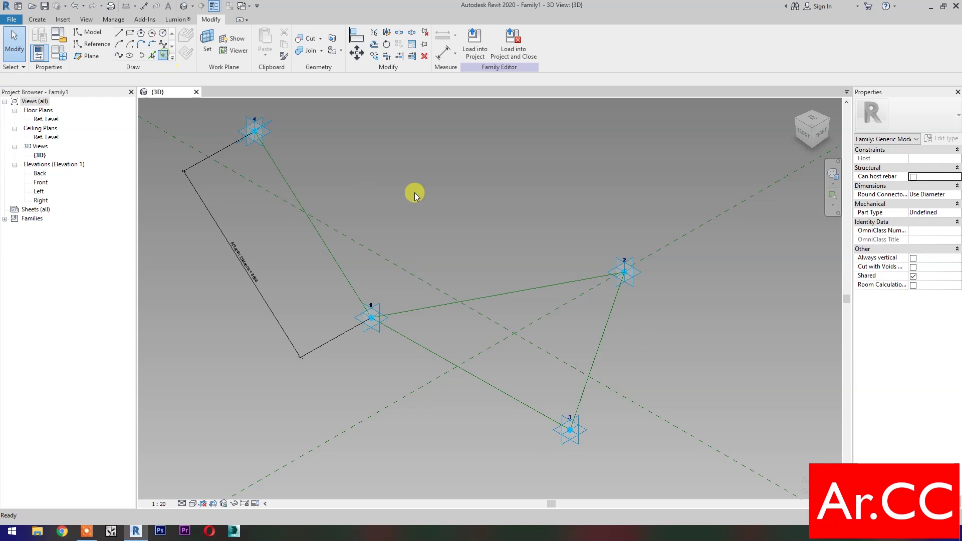
pyautogui.click(484, 352)
pyautogui.click(498, 295)
pyautogui.click(596, 350)
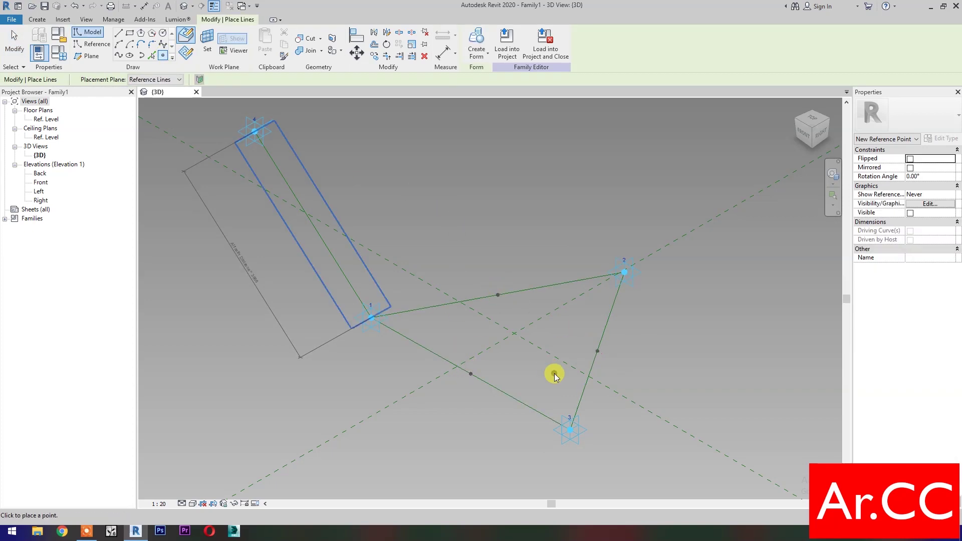
pyautogui.press('Escape')
# Step: Draw reference lines from each edge midpoint to the opposite corner point
pyautogui.click(478, 354)
pyautogui.keyDown('ctrl'); pyautogui.moveTo(633, 279); pyautogui.dragTo(650, 303); pyautogui.keyUp('ctrl')
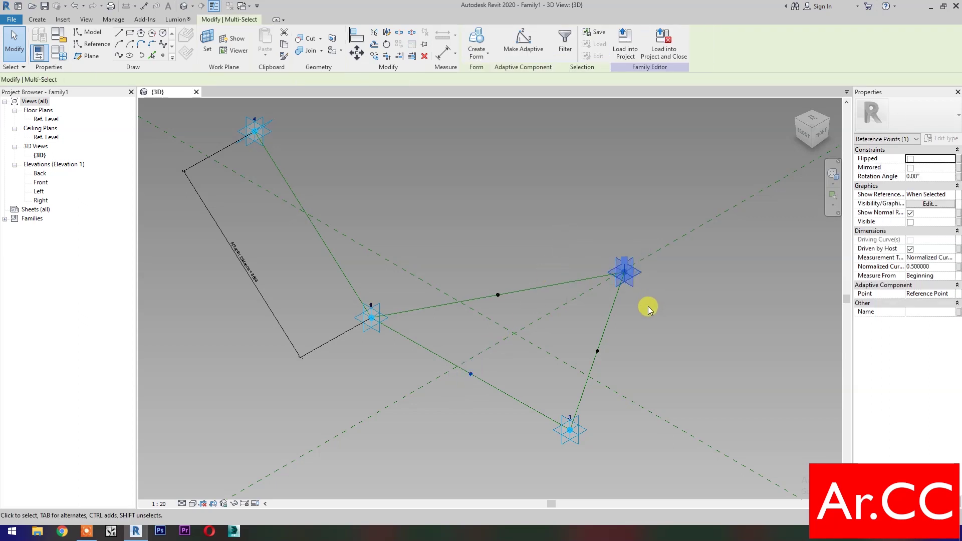
pyautogui.click(119, 56)
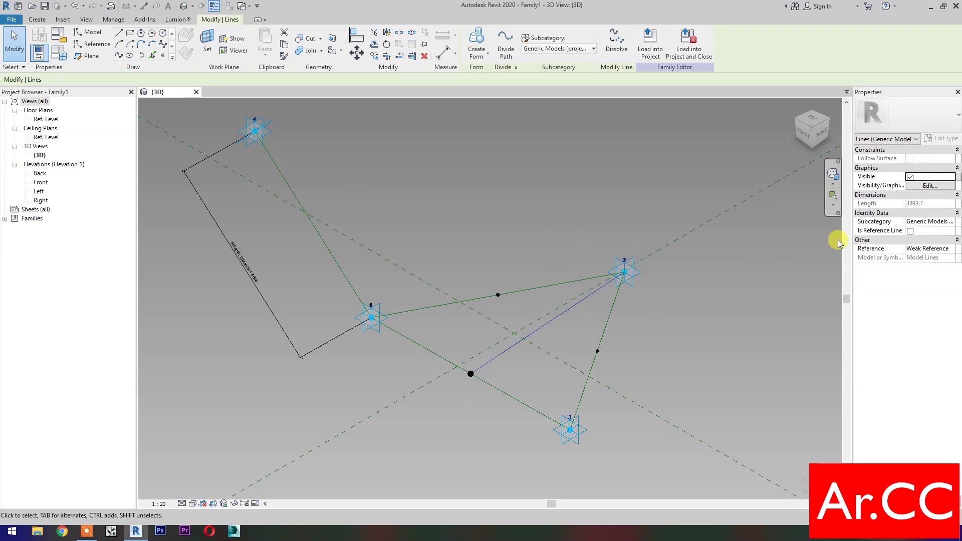
pyautogui.click(910, 231)
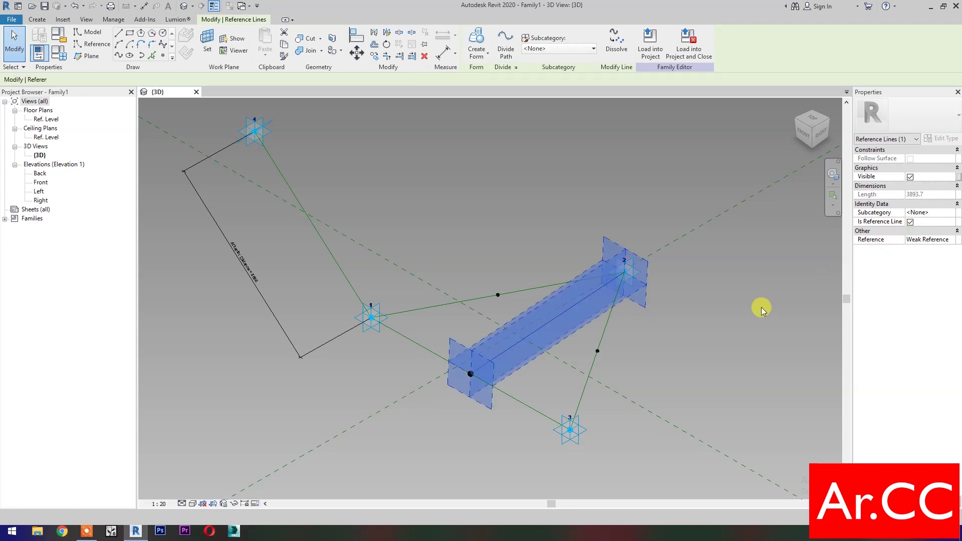
pyautogui.click(726, 319)
pyautogui.moveTo(524, 266); pyautogui.dragTo(491, 320)
pyautogui.moveTo(502, 468); pyautogui.dragTo(621, 470)
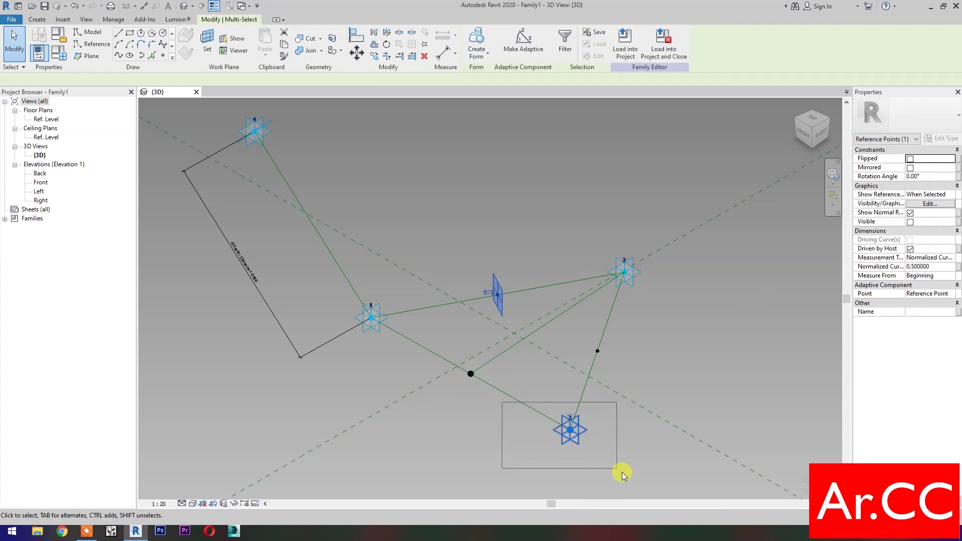
pyautogui.click(120, 55)
pyautogui.click(910, 222)
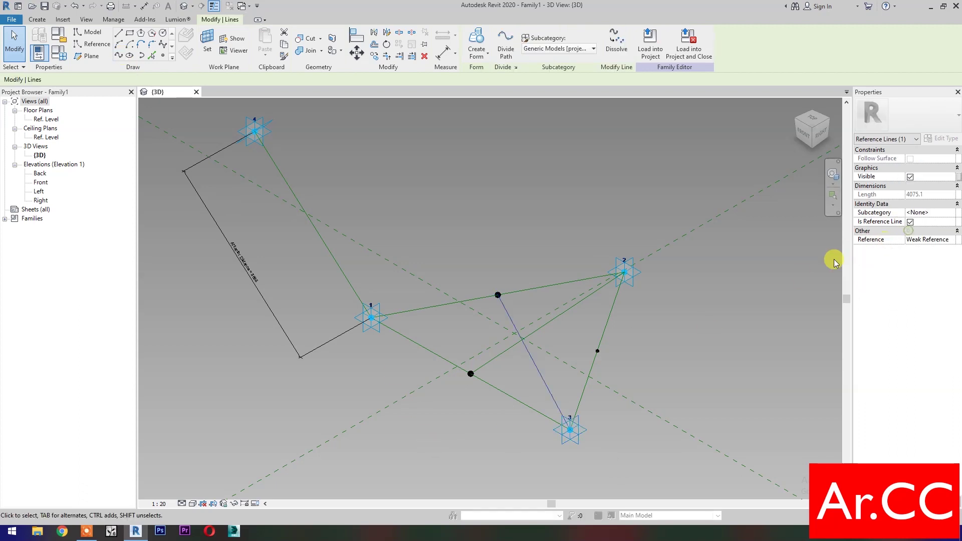
pyautogui.click(480, 411)
pyautogui.moveTo(319, 275); pyautogui.dragTo(416, 345)
pyautogui.keyDown('ctrl'); pyautogui.moveTo(572, 333); pyautogui.dragTo(617, 373); pyautogui.keyUp('ctrl')
pyautogui.click(121, 56)
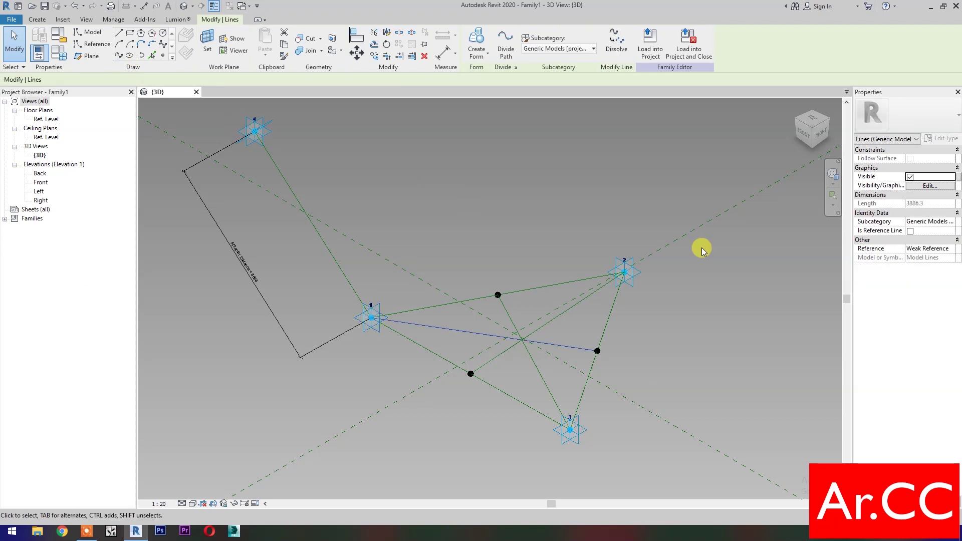
pyautogui.click(910, 231)
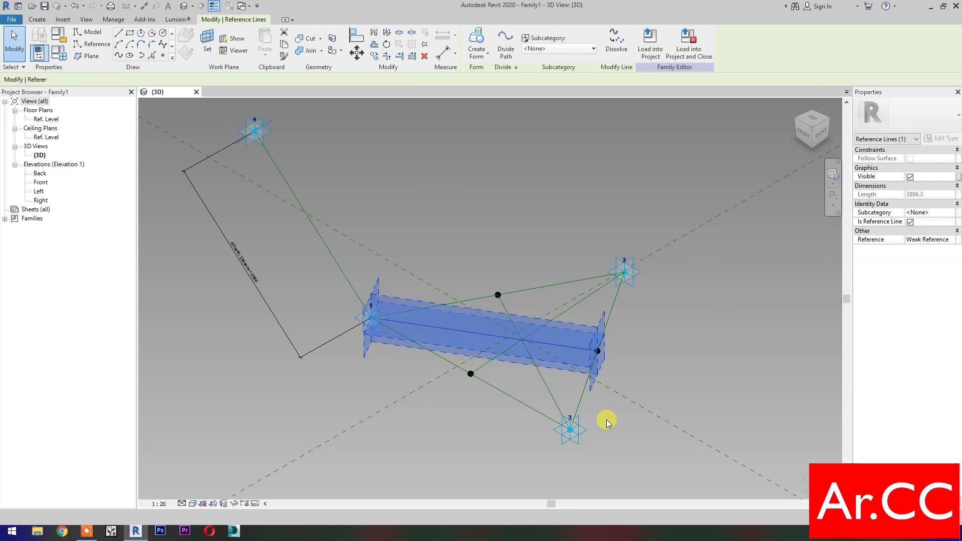
pyautogui.click(580, 415)
# Step: Place a reference point hosted at the intersection of two inner lines
pyautogui.click(165, 59)
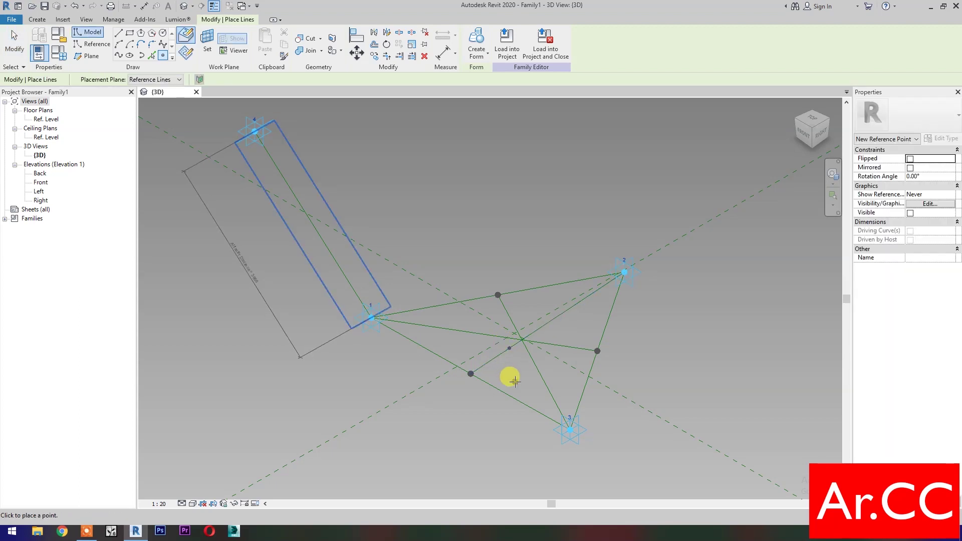
pyautogui.click(513, 350)
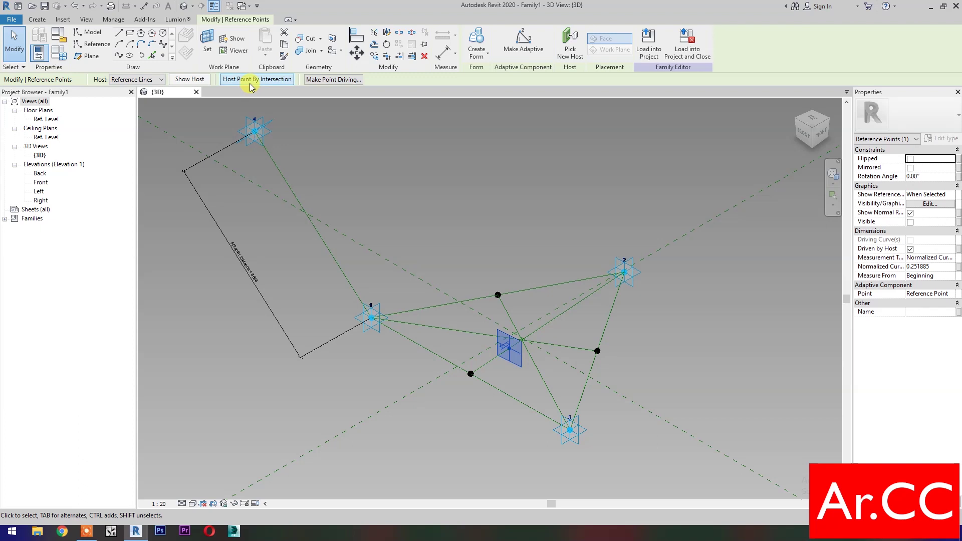
pyautogui.click(253, 81)
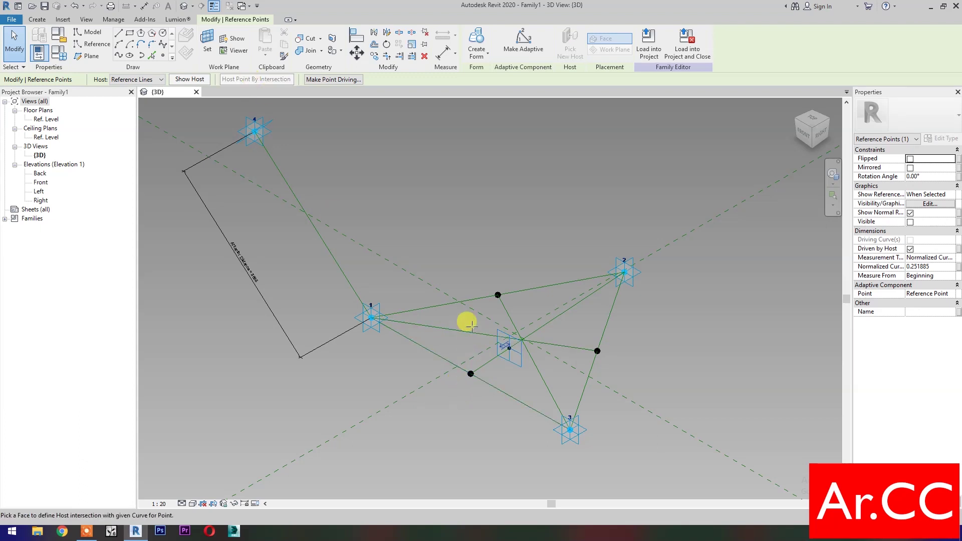
pyautogui.click(530, 366)
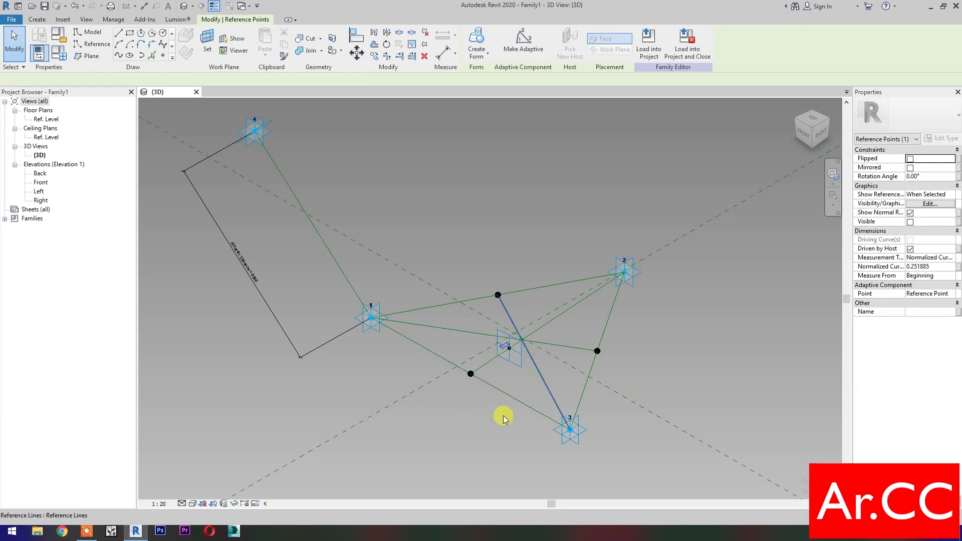
pyautogui.click(504, 417)
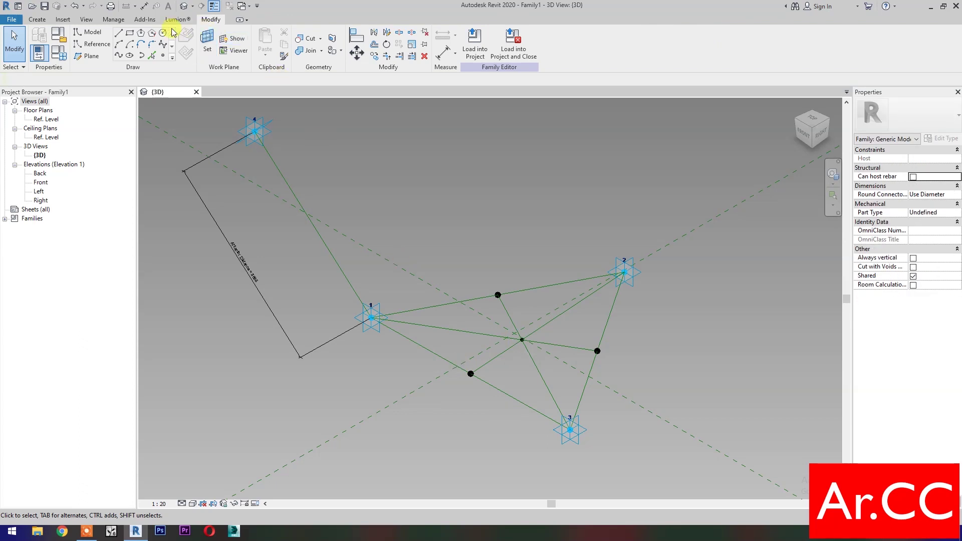
# Step: Draw an 800-radius reference circle centred on the central point's work plane
pyautogui.click(164, 32)
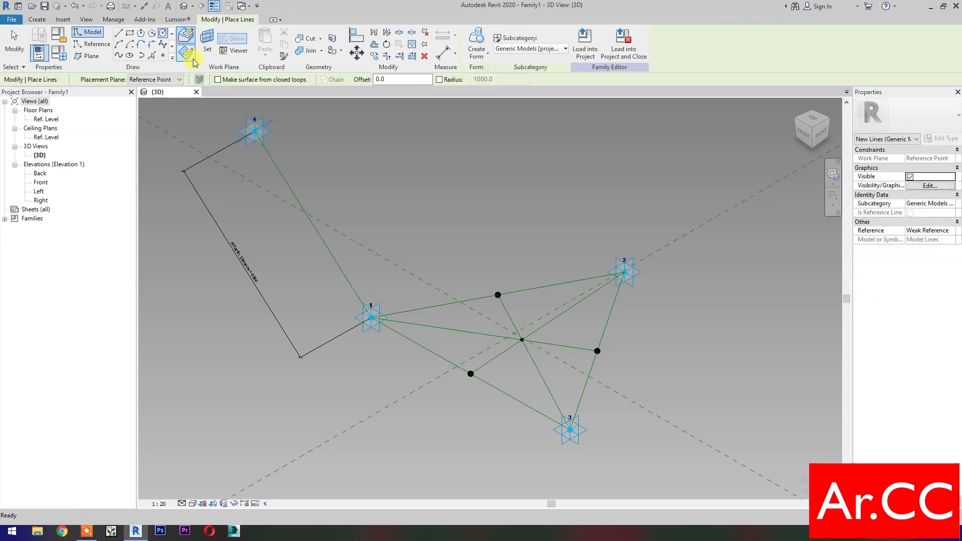
pyautogui.click(205, 36)
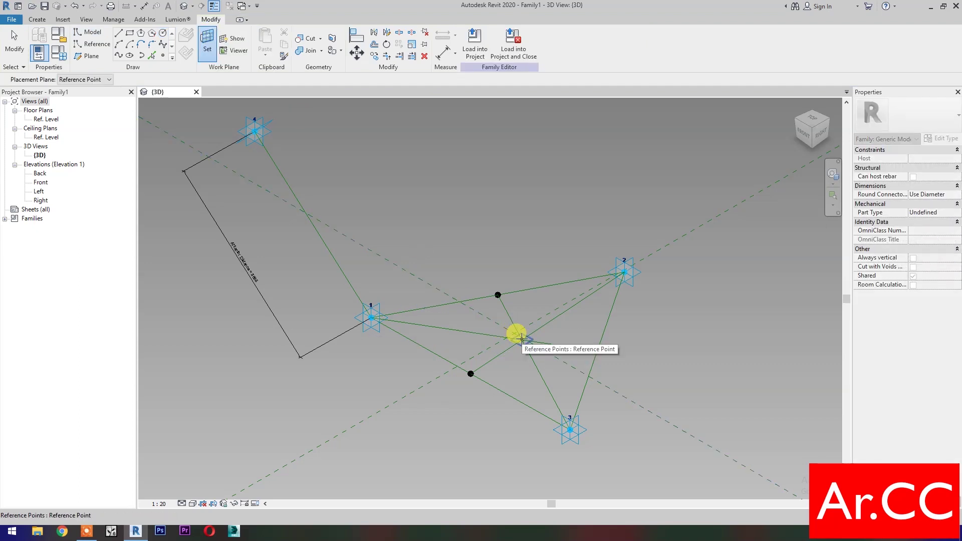
pyautogui.click(522, 340)
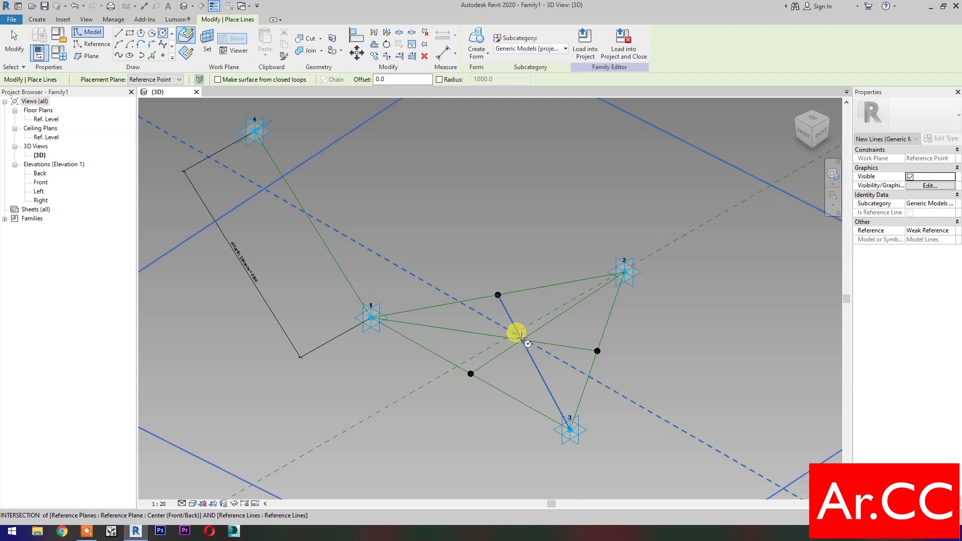
pyautogui.click(522, 341)
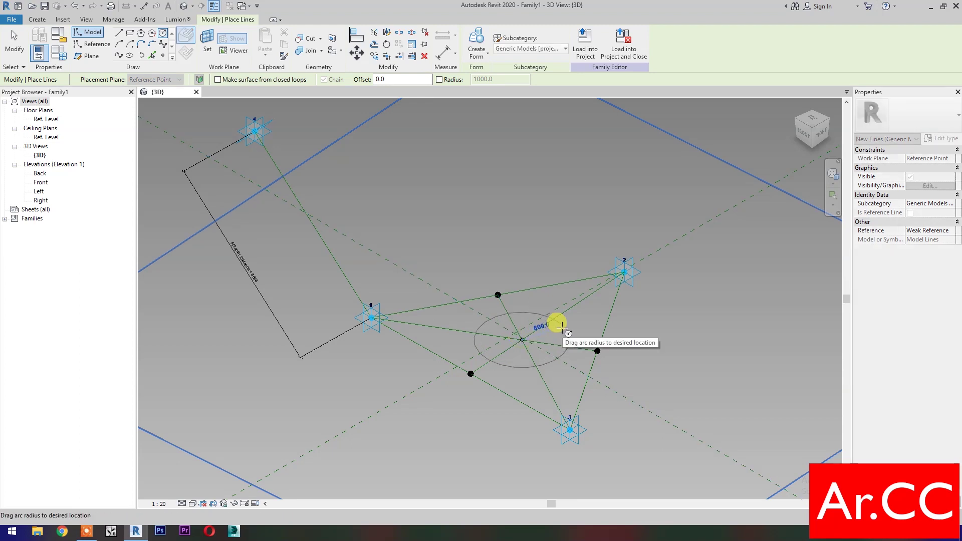
pyautogui.click(561, 326)
pyautogui.press('Escape')
pyautogui.press('Escape')
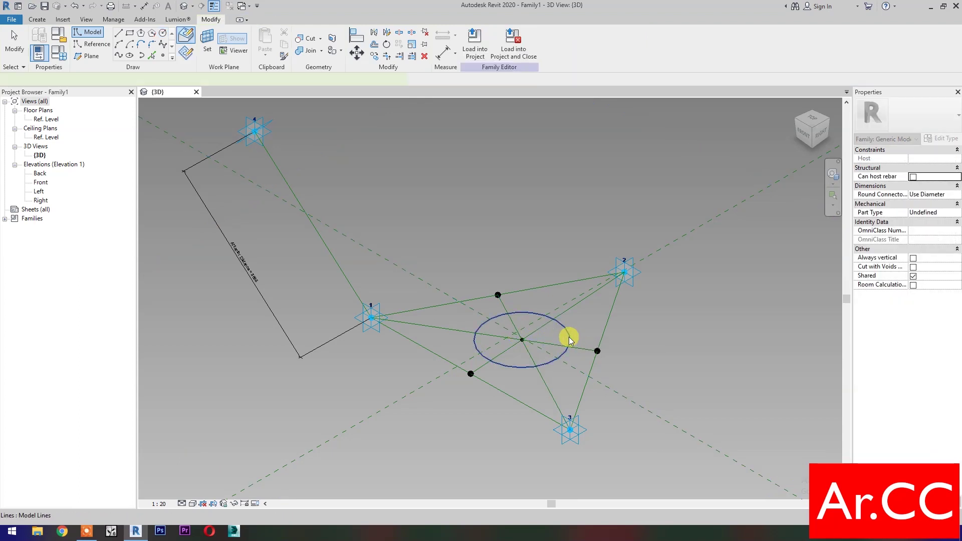
pyautogui.click(909, 240)
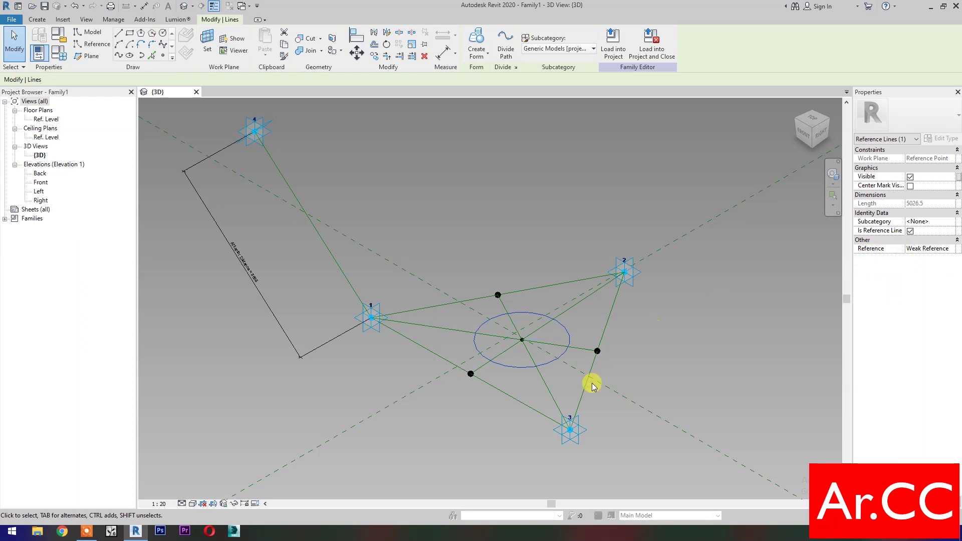
pyautogui.press('Escape')
# Step: Convert the short 1358.4 inner line to the centre point into a reference line
pyautogui.moveTo(455, 404); pyautogui.dragTo(530, 337)
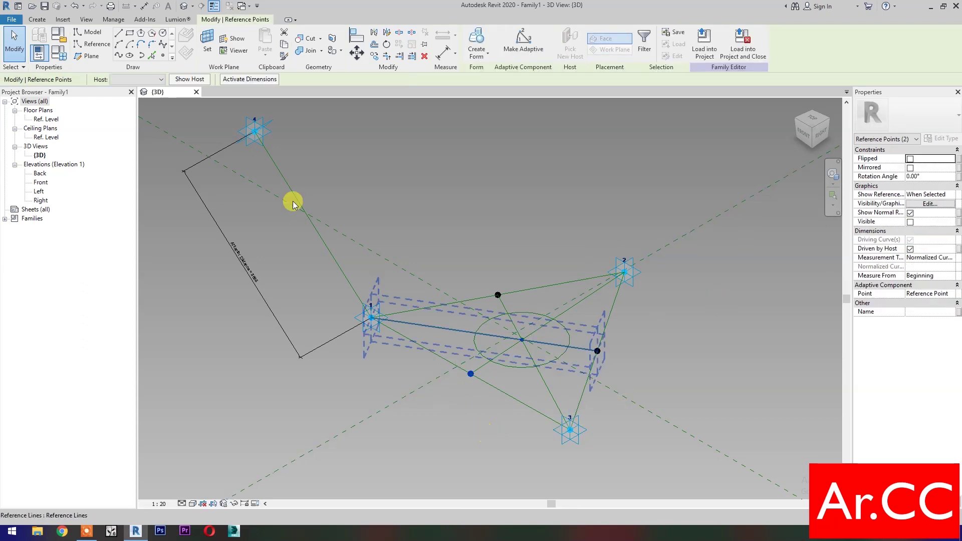
pyautogui.click(441, 416)
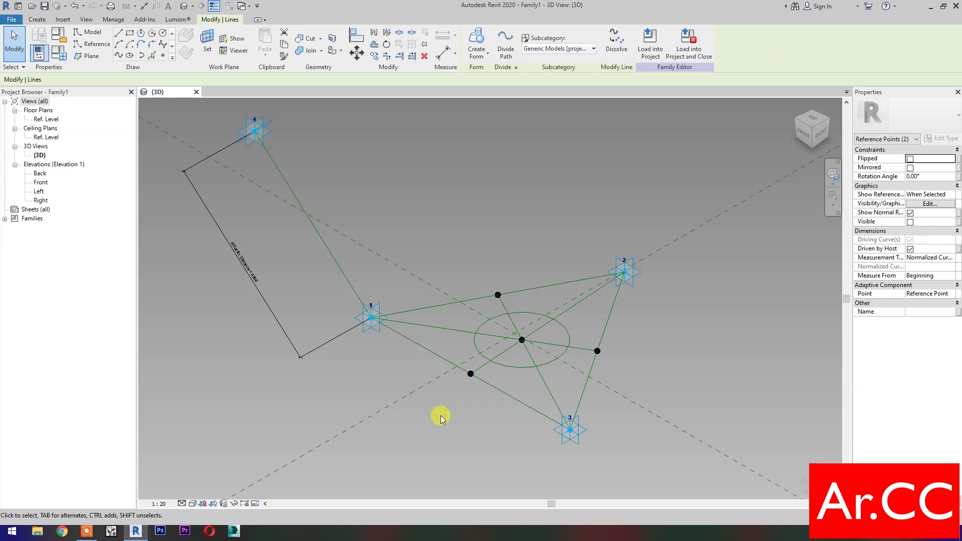
pyautogui.click(701, 344)
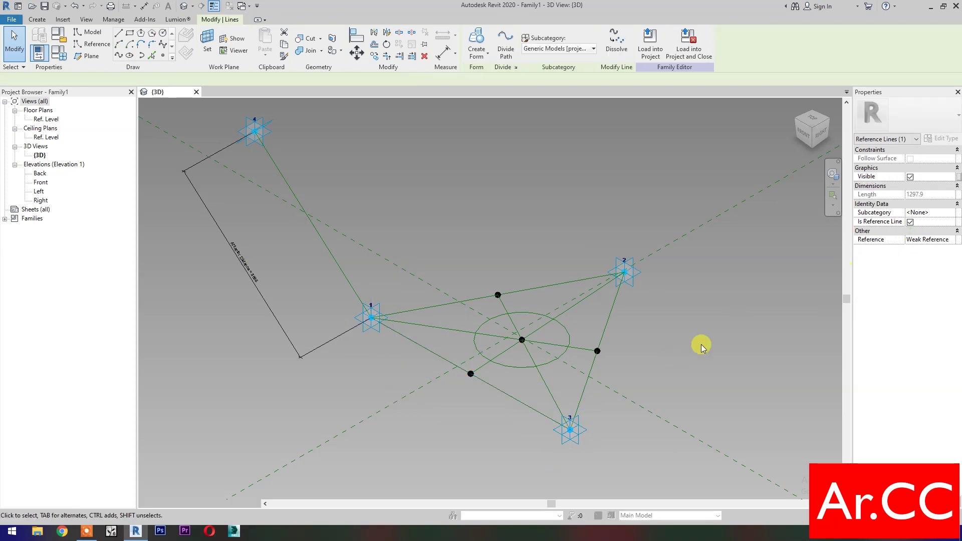
pyautogui.moveTo(474, 245); pyautogui.dragTo(539, 352)
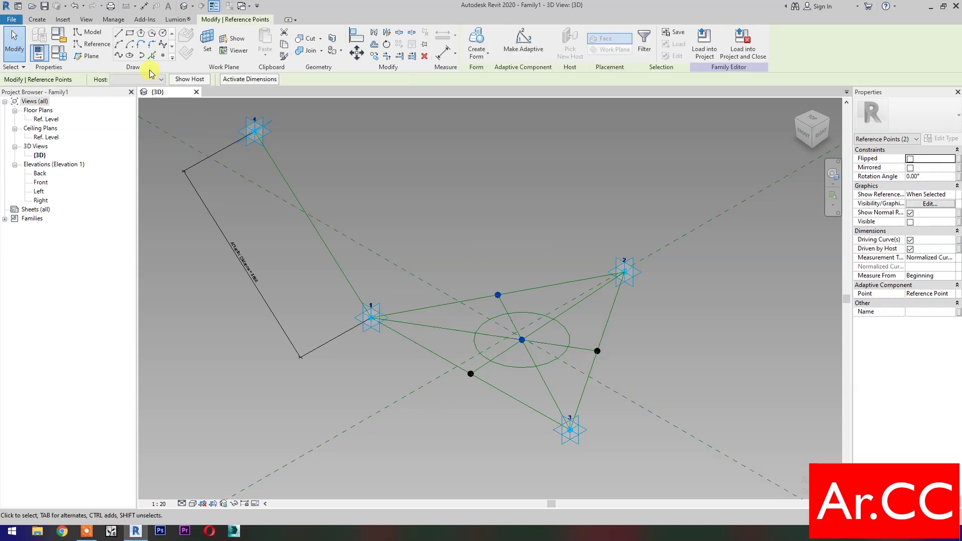
pyautogui.click(431, 351)
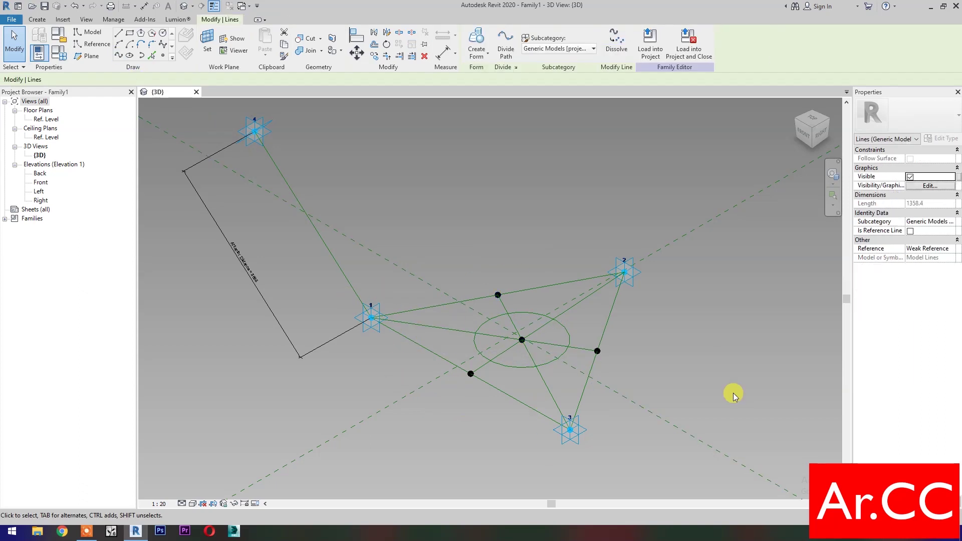
pyautogui.click(908, 232)
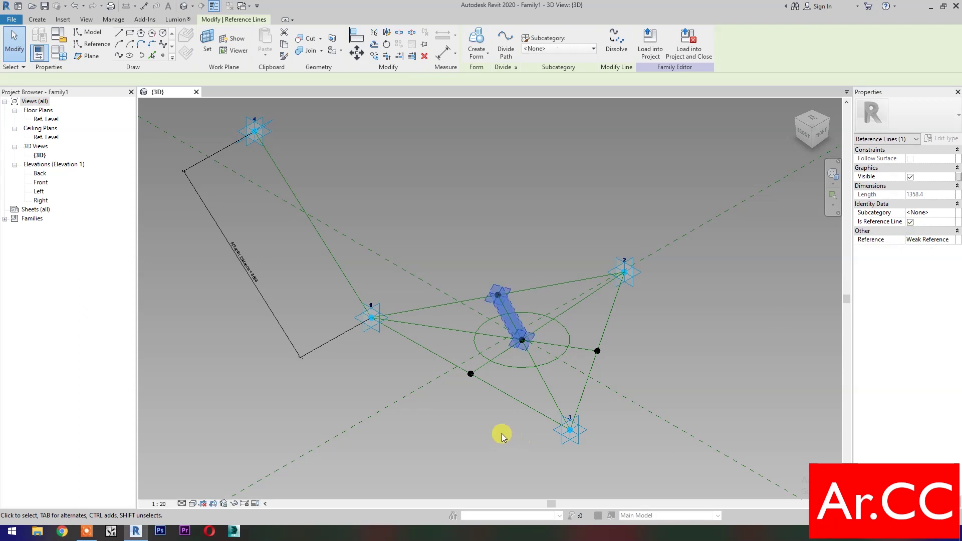
pyautogui.click(328, 210)
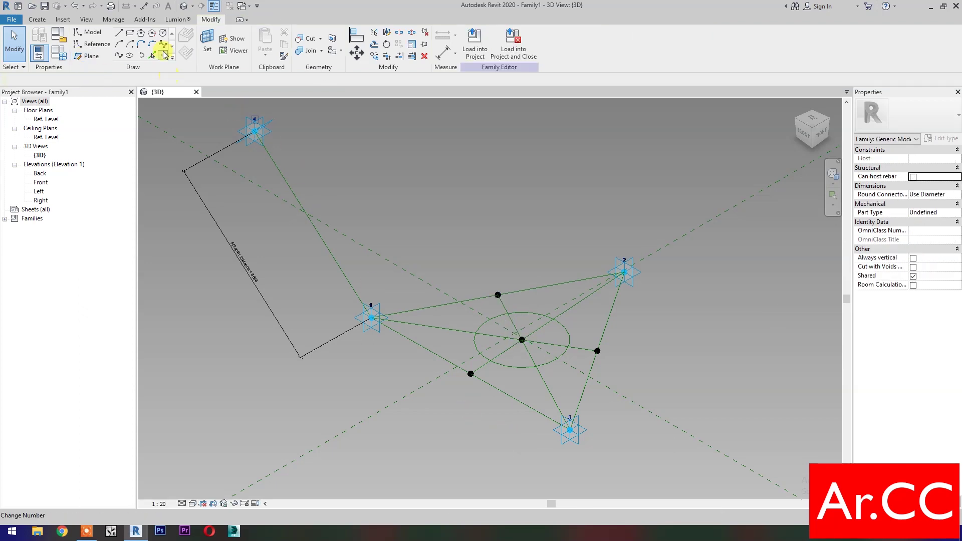
# Step: Place two reference points and host each where the circle crosses an inner line
pyautogui.click(485, 357)
pyautogui.click(516, 312)
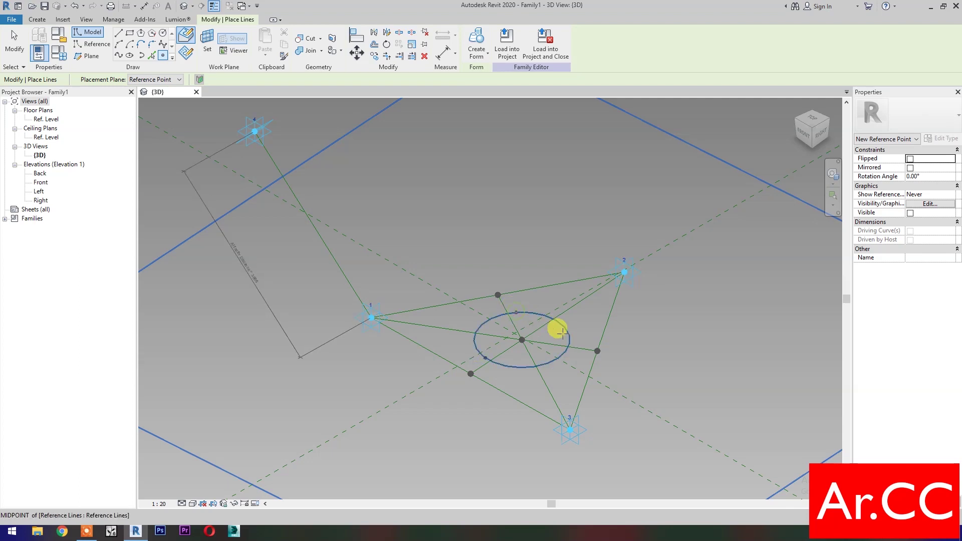
pyautogui.press('Escape')
pyautogui.press('Escape')
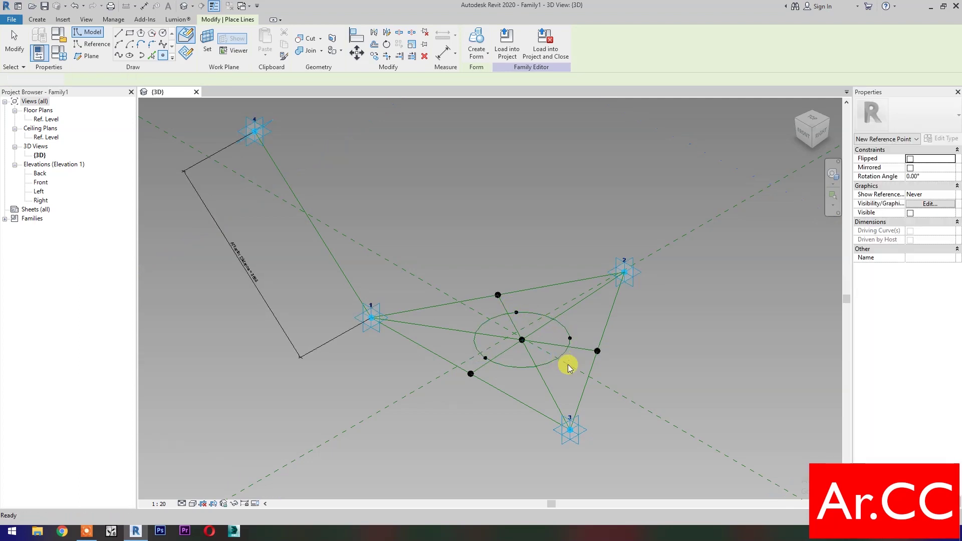
pyautogui.click(569, 340)
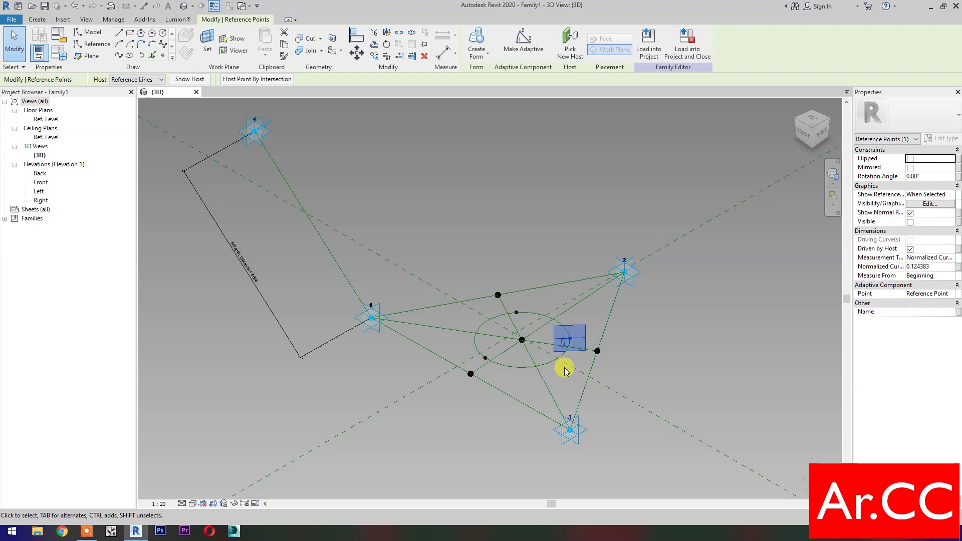
pyautogui.click(257, 80)
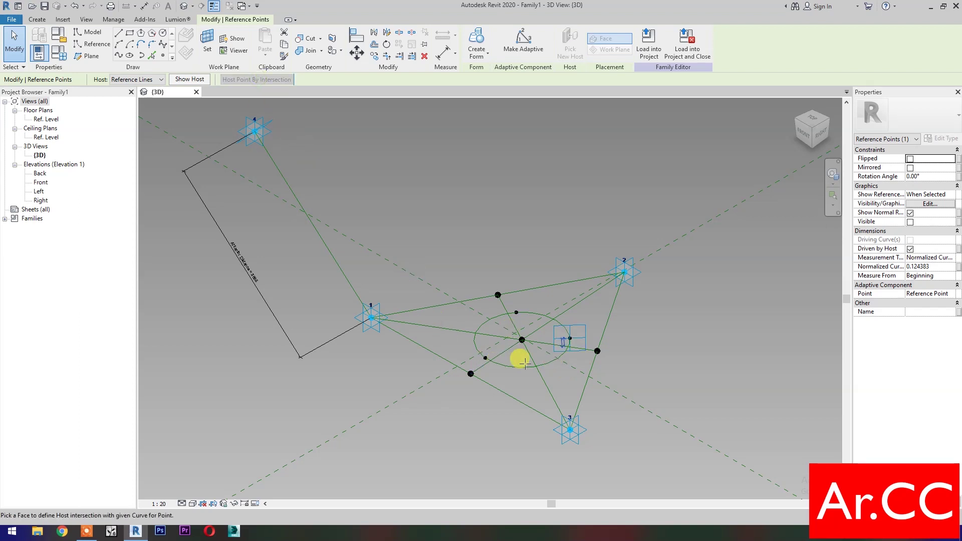
pyautogui.click(540, 343)
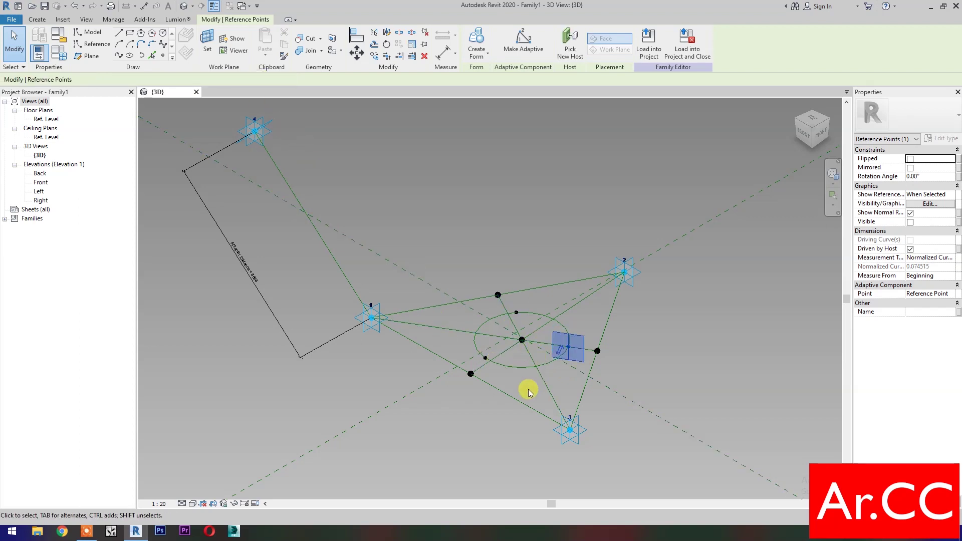
pyautogui.press('Escape')
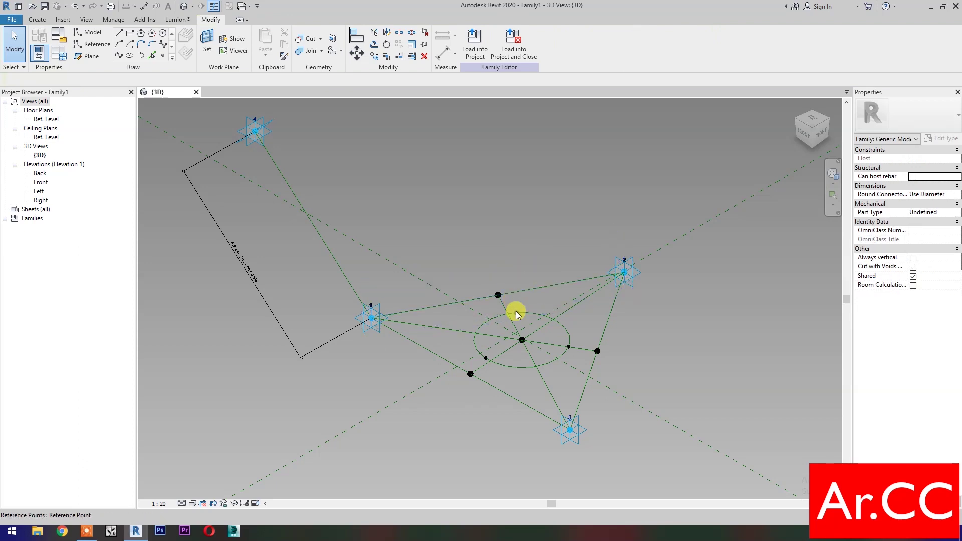
pyautogui.click(516, 311)
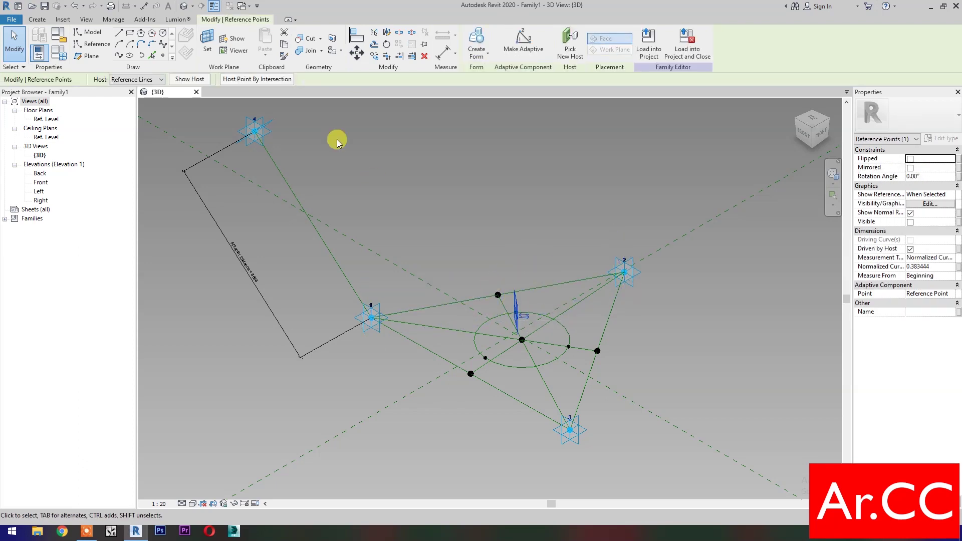
pyautogui.click(247, 80)
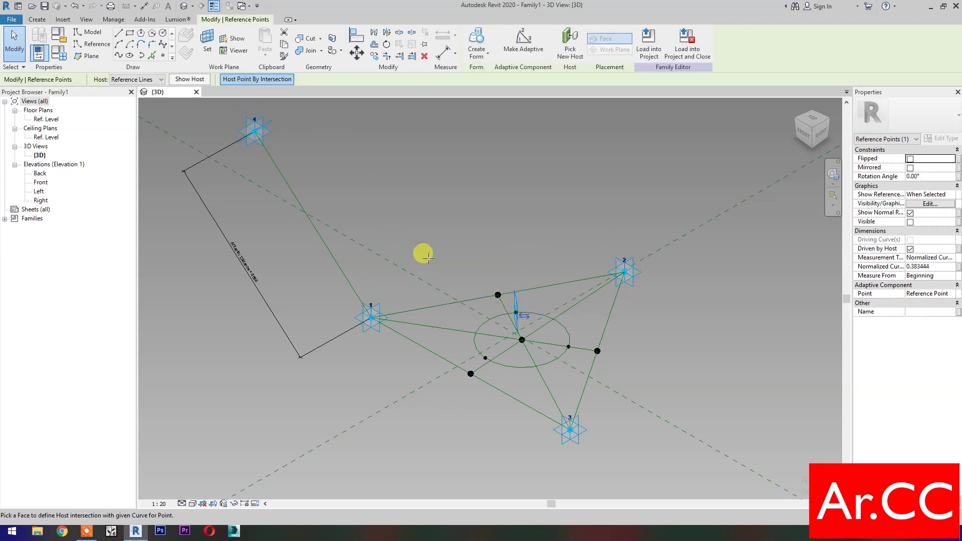
pyautogui.click(493, 299)
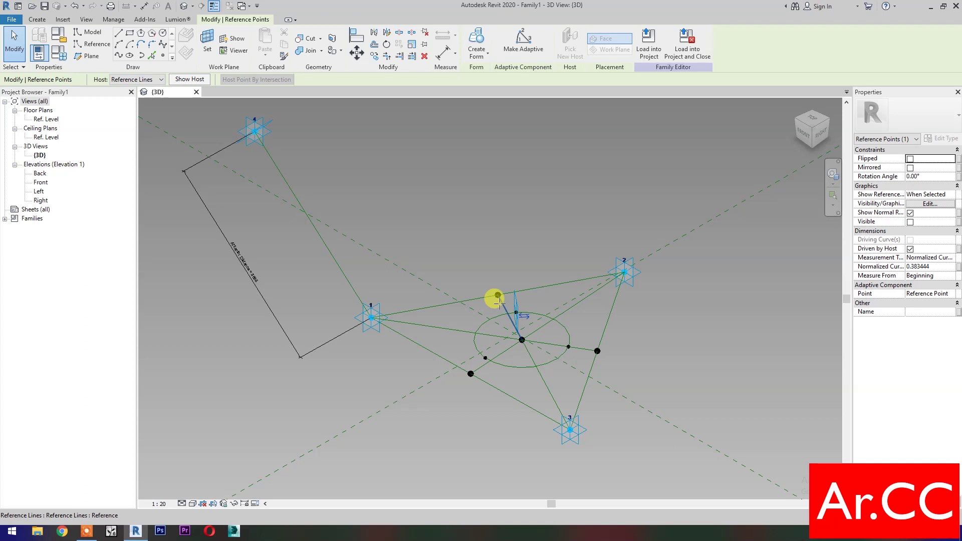
pyautogui.click(453, 417)
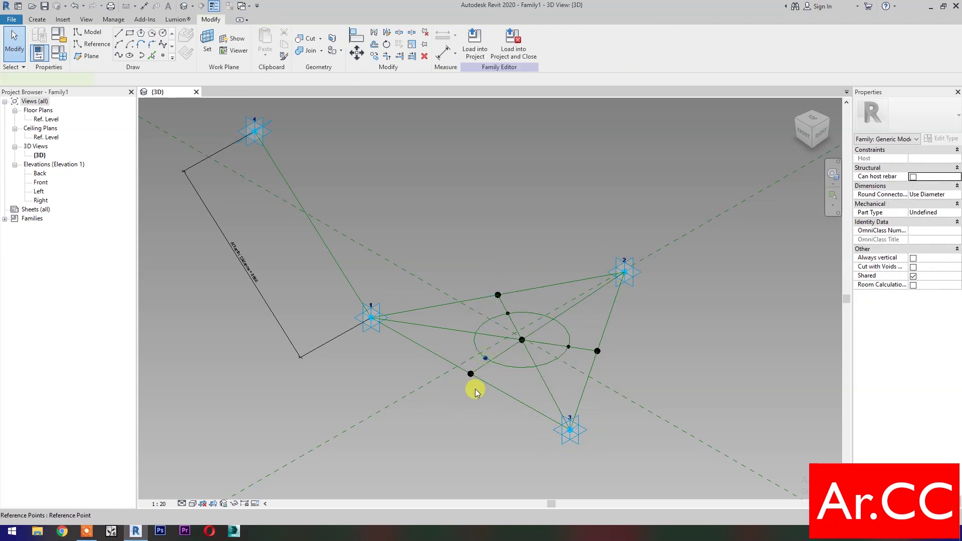
# Step: Re-host the point on the lower-left inner line onto a new host
pyautogui.click(475, 389)
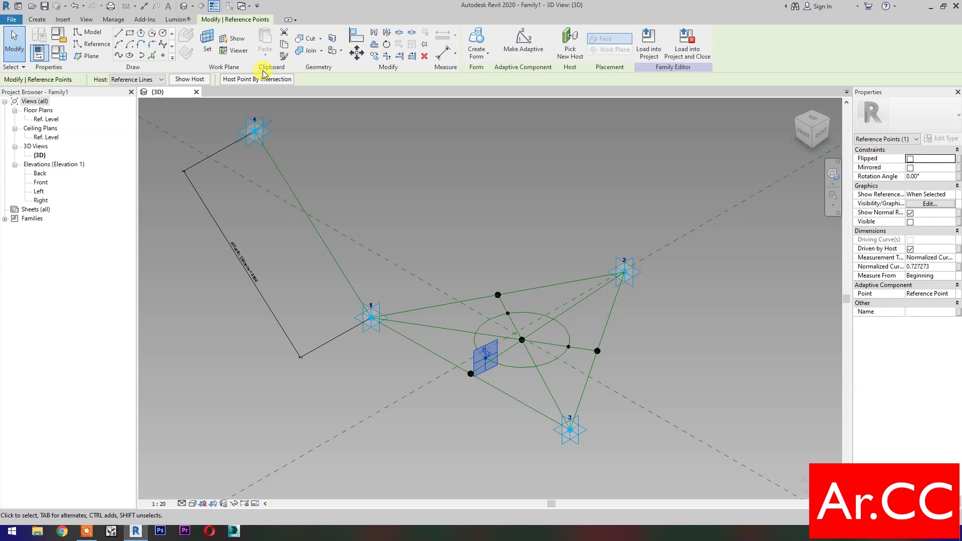
pyautogui.click(263, 78)
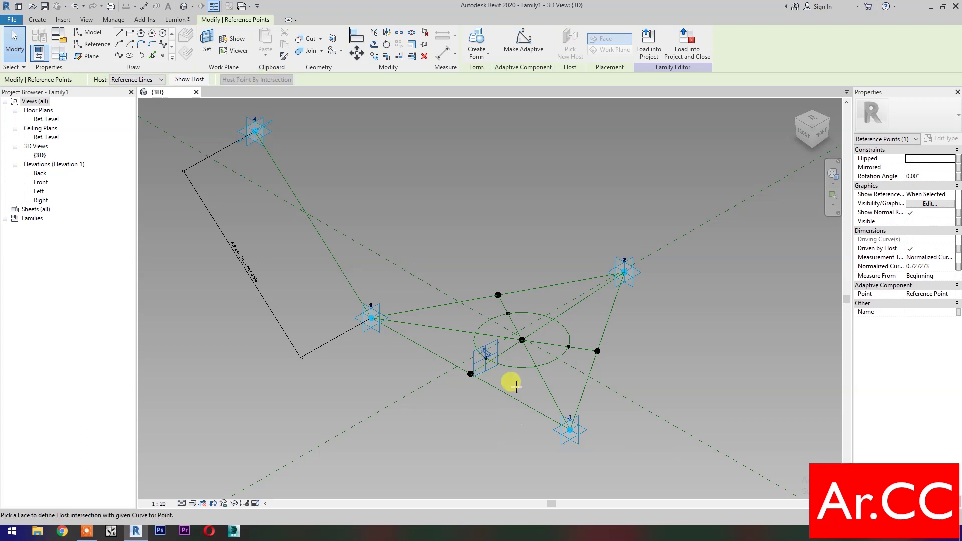
pyautogui.click(507, 346)
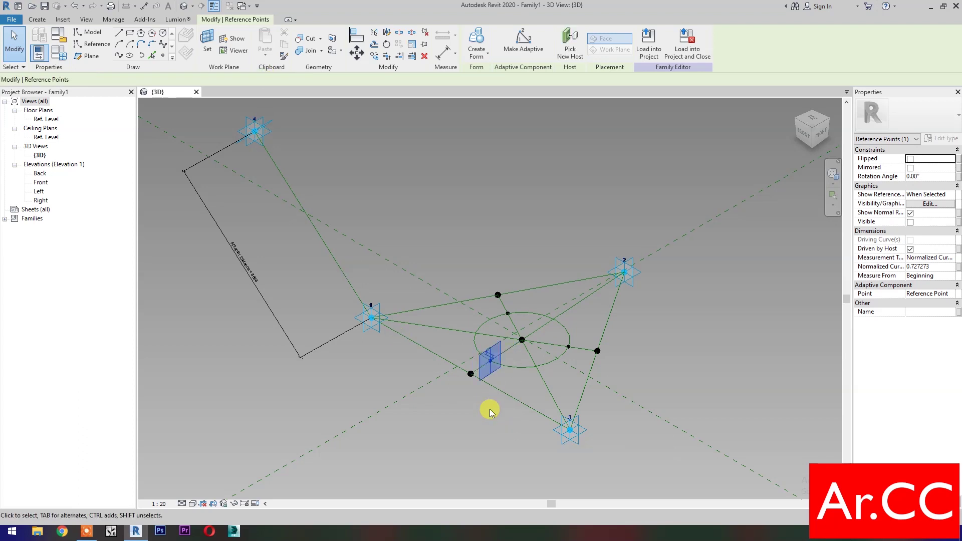
pyautogui.click(488, 409)
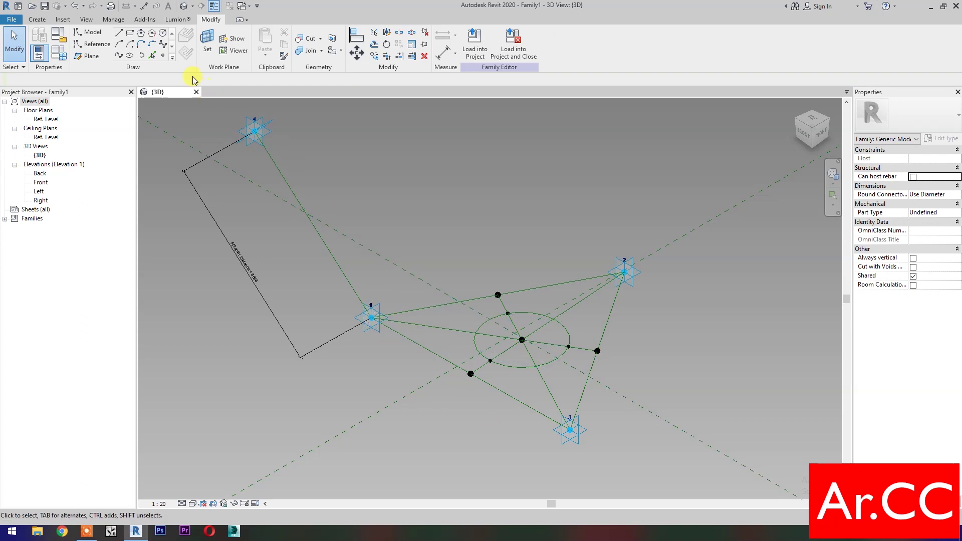
# Step: Place a new reference point at the circle's centre on the centre point's work plane
pyautogui.click(164, 56)
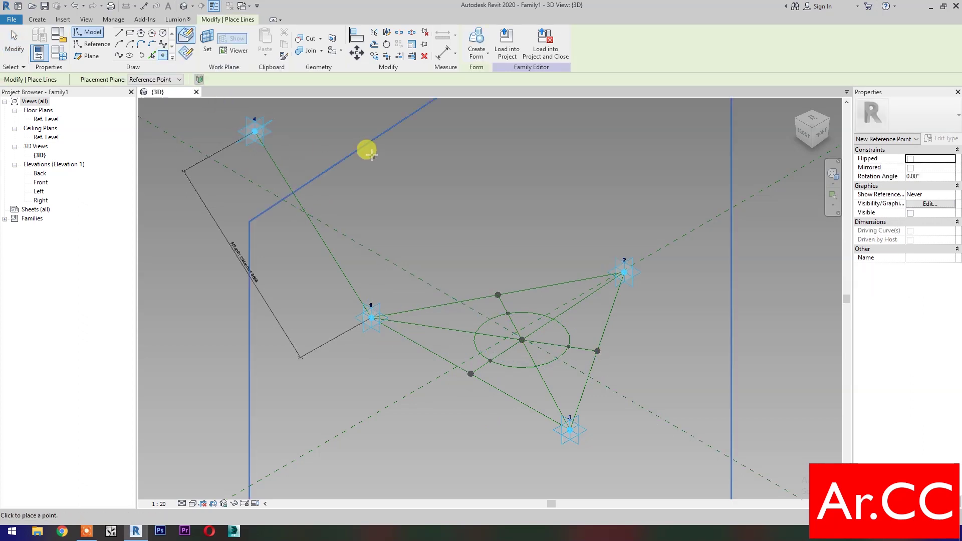
pyautogui.click(207, 46)
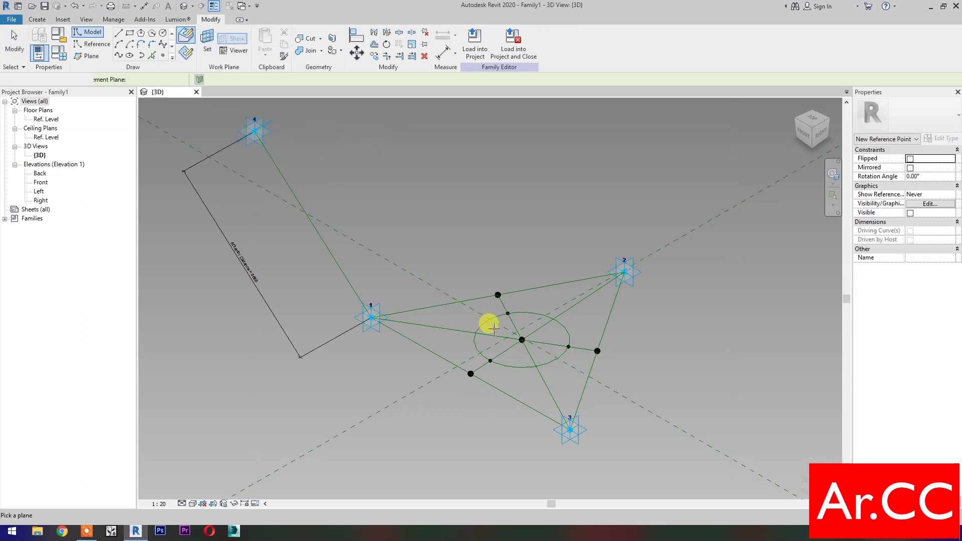
pyautogui.click(522, 340)
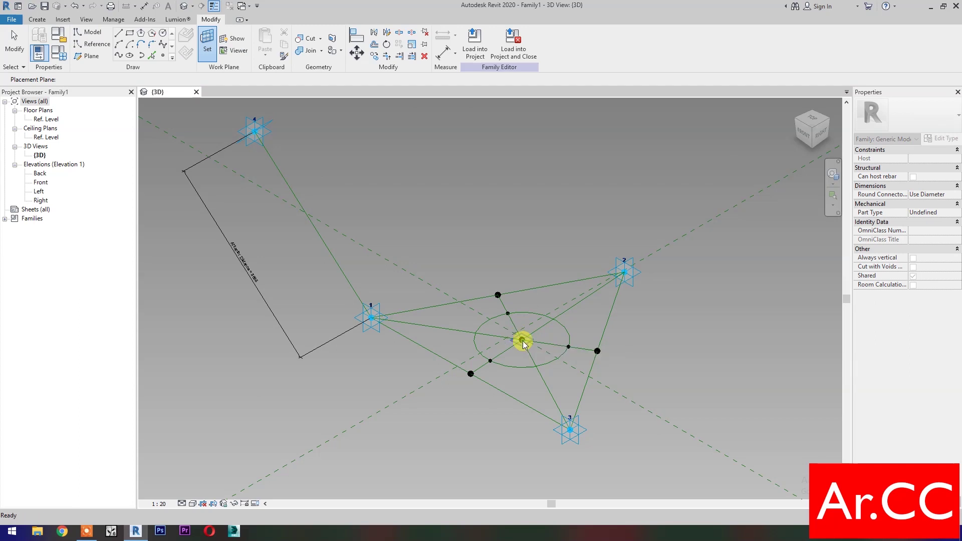
pyautogui.click(522, 359)
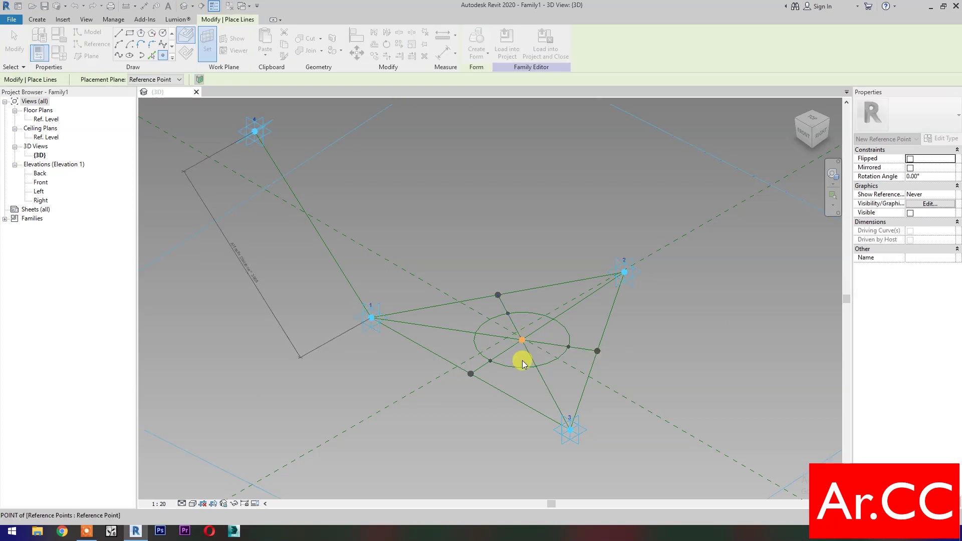
pyautogui.click(518, 299)
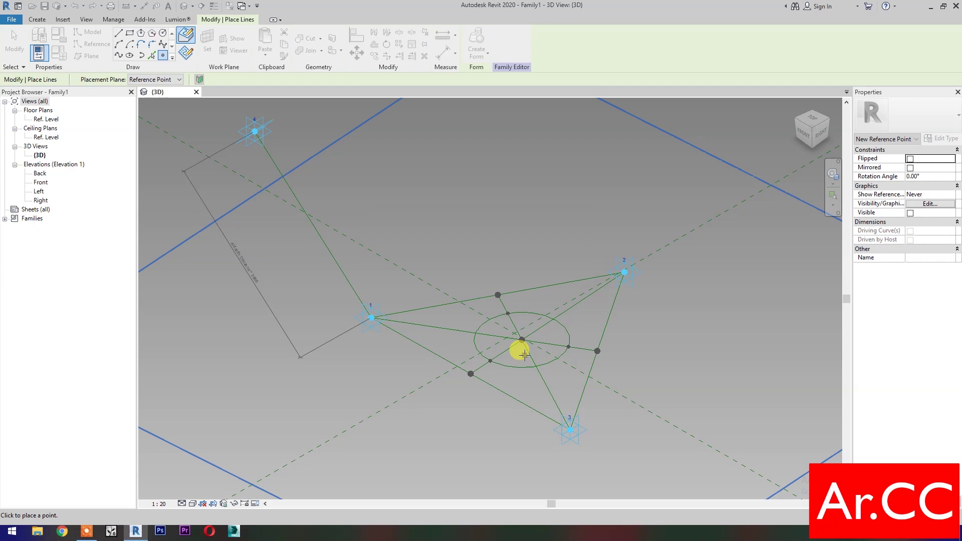
pyautogui.press('Escape')
# Step: Set its Offset to 500 and drive it with a new Thickness parameter
pyautogui.click(522, 342)
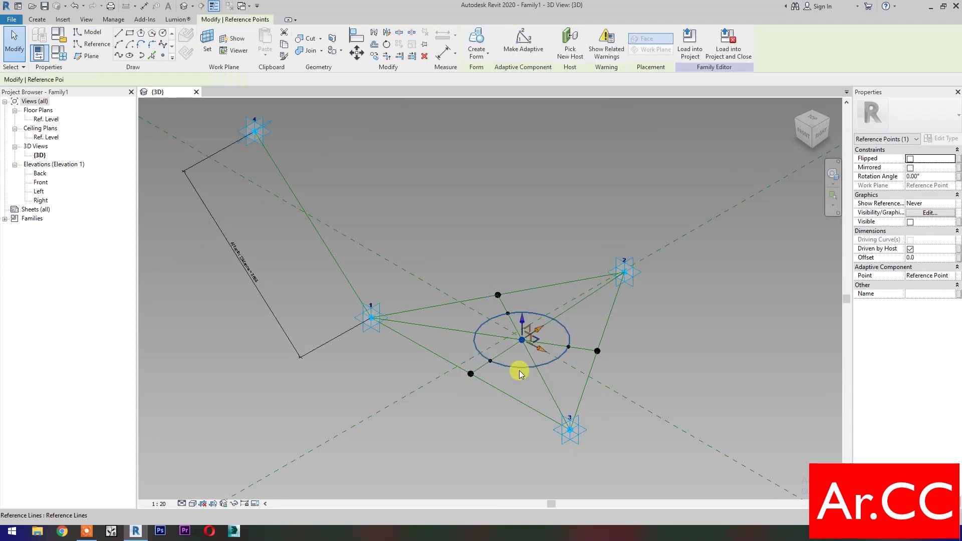
pyautogui.click(931, 259)
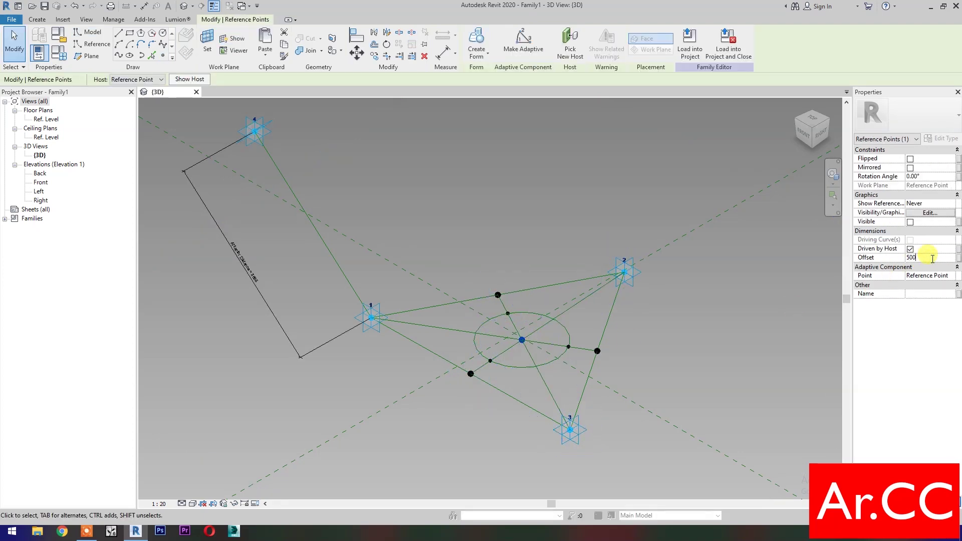
pyautogui.click(957, 260)
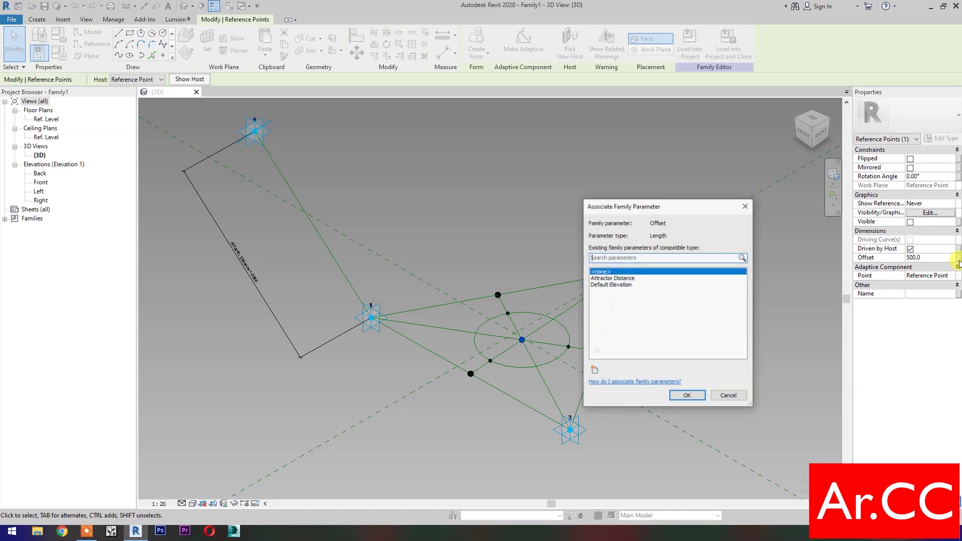
pyautogui.click(595, 373)
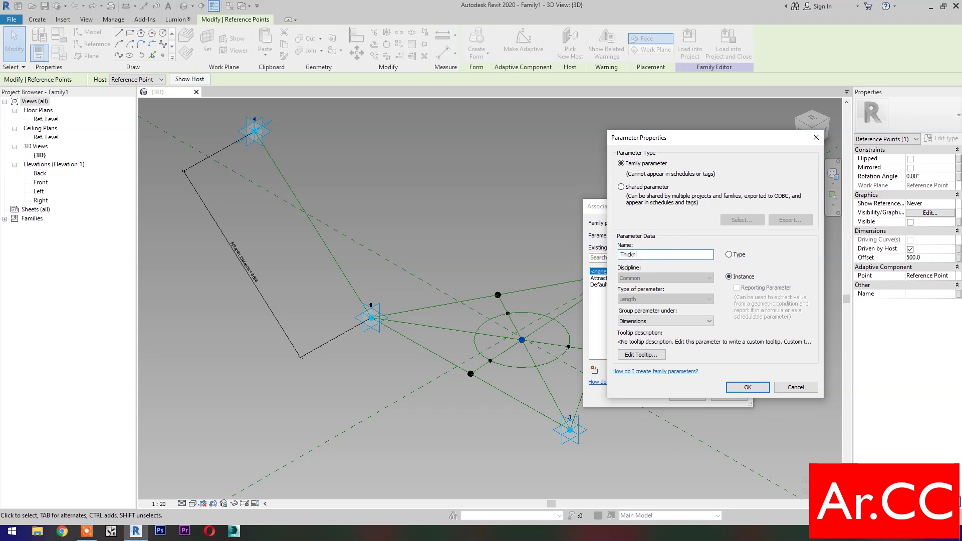
pyautogui.click(748, 393)
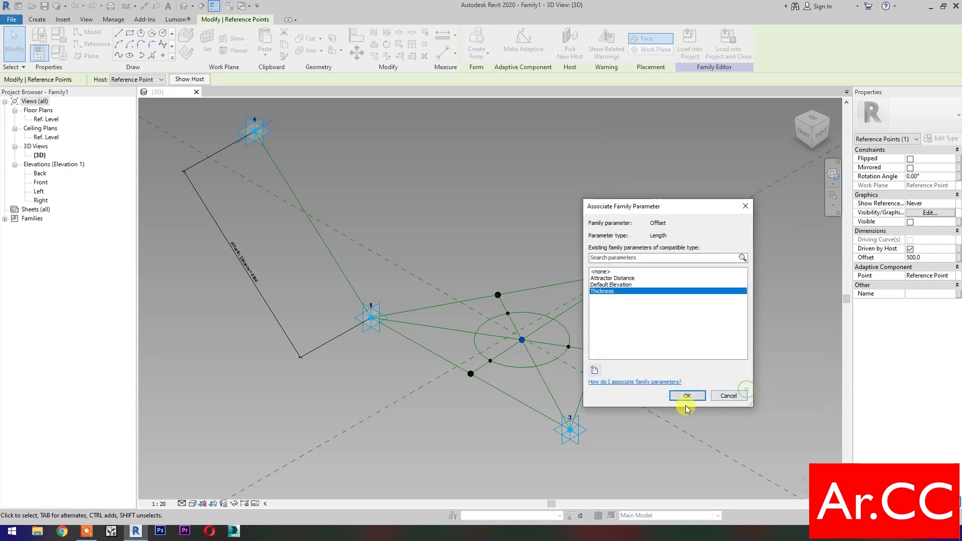
pyautogui.click(681, 395)
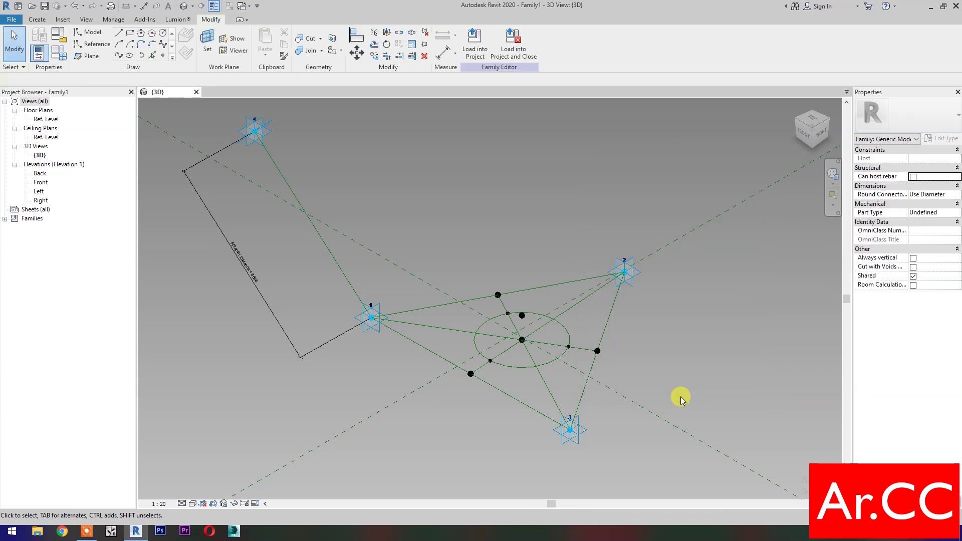
# Step: Join adaptive points 1, 2 and 3 to the raised centre point with reference lines
pyautogui.click(371, 319)
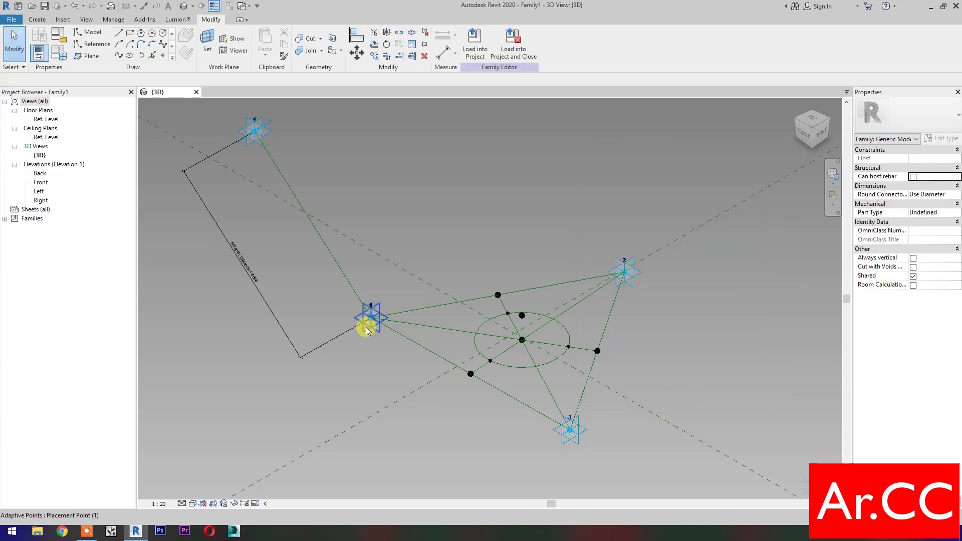
pyautogui.keyDown('ctrl'); pyautogui.click(464, 372); pyautogui.keyUp('ctrl')
pyautogui.click(119, 56)
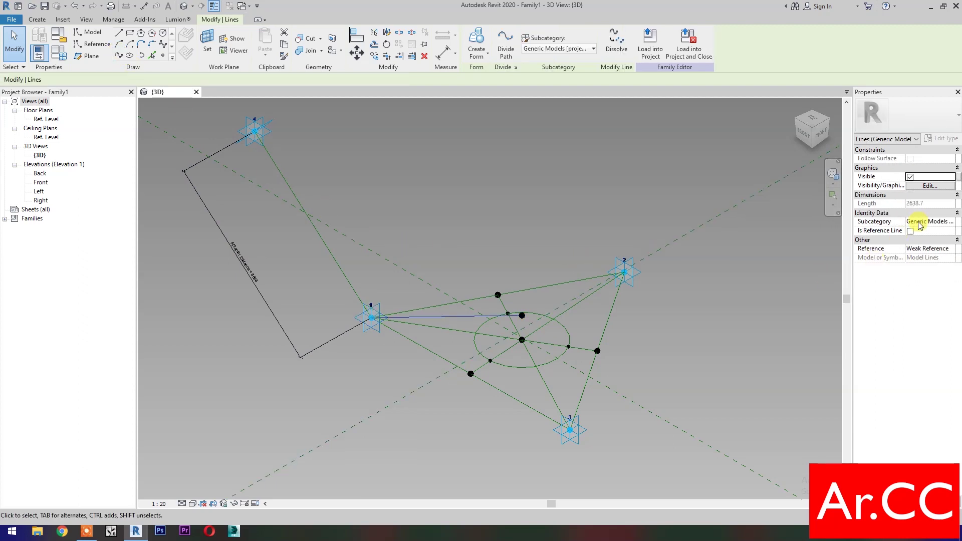
pyautogui.click(910, 232)
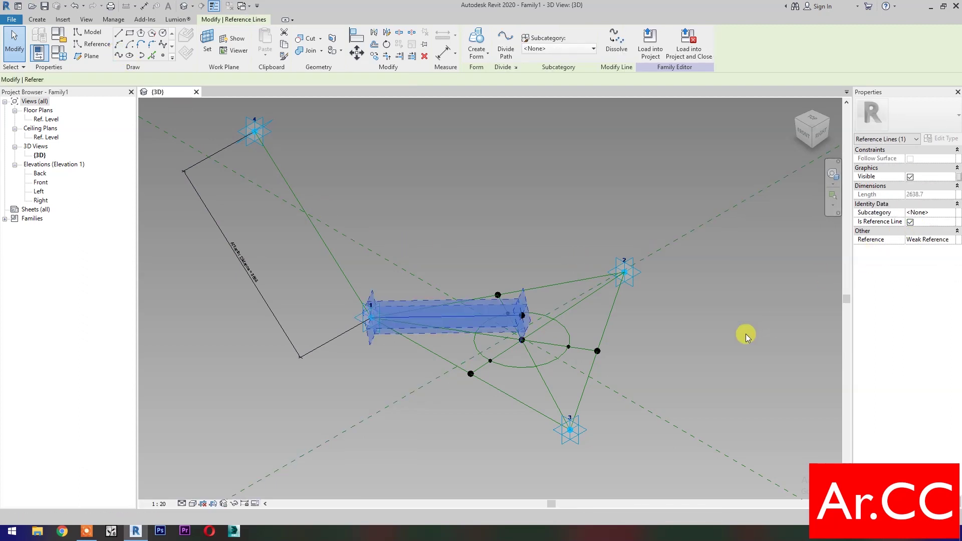
pyautogui.click(528, 317)
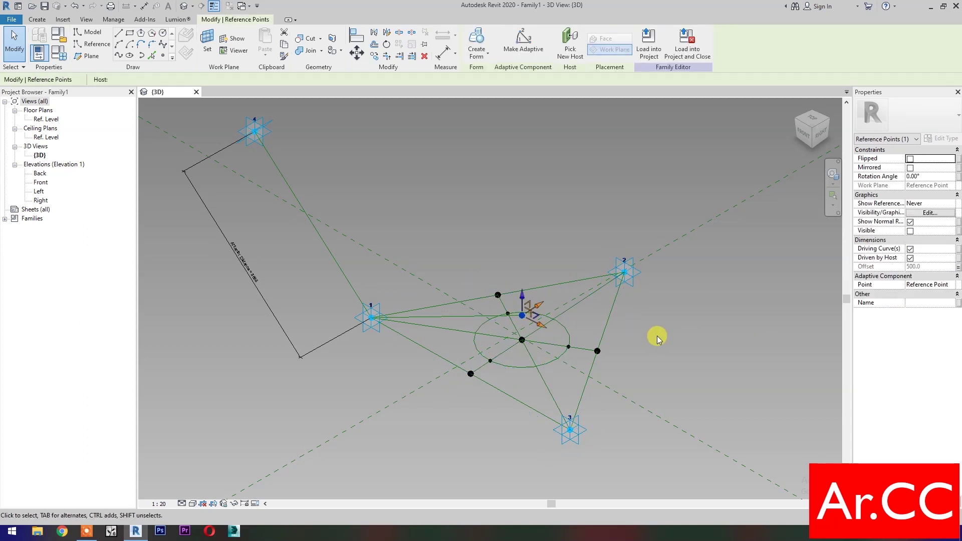
pyautogui.keyDown('ctrl'); pyautogui.click(632, 280); pyautogui.keyUp('ctrl')
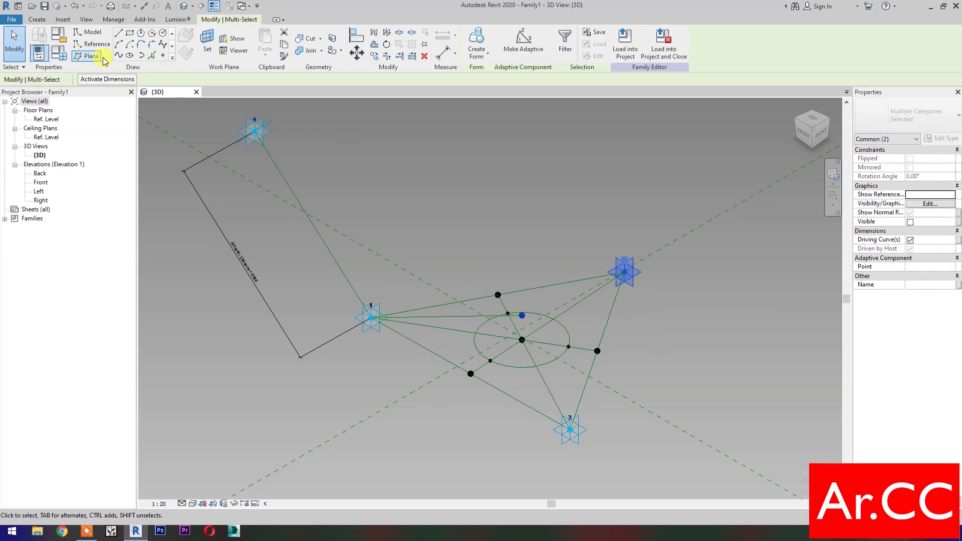
pyautogui.click(119, 56)
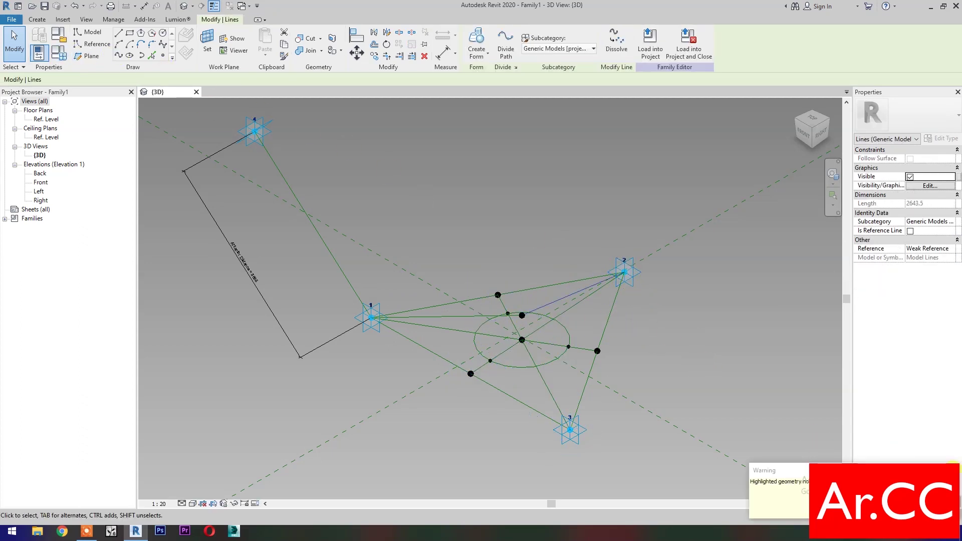
pyautogui.click(910, 231)
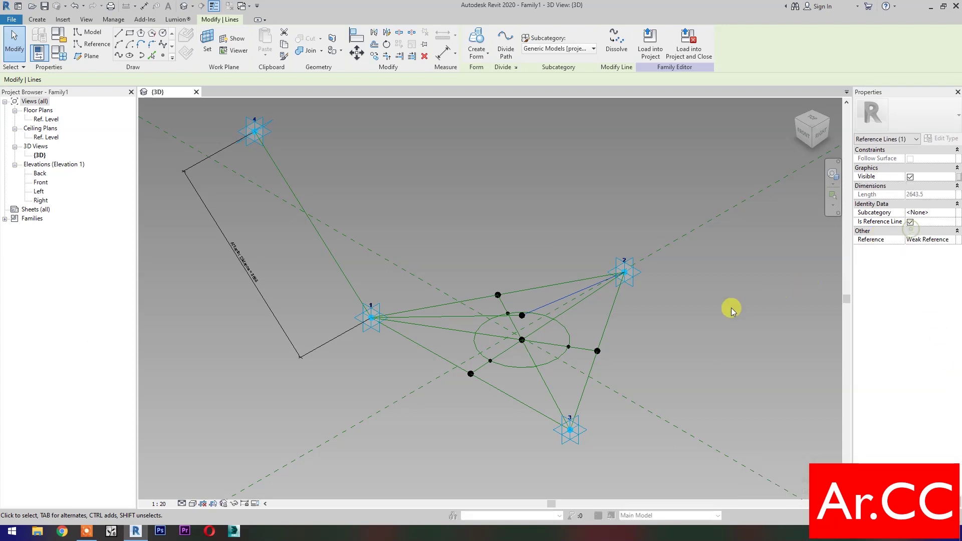
pyautogui.click(706, 326)
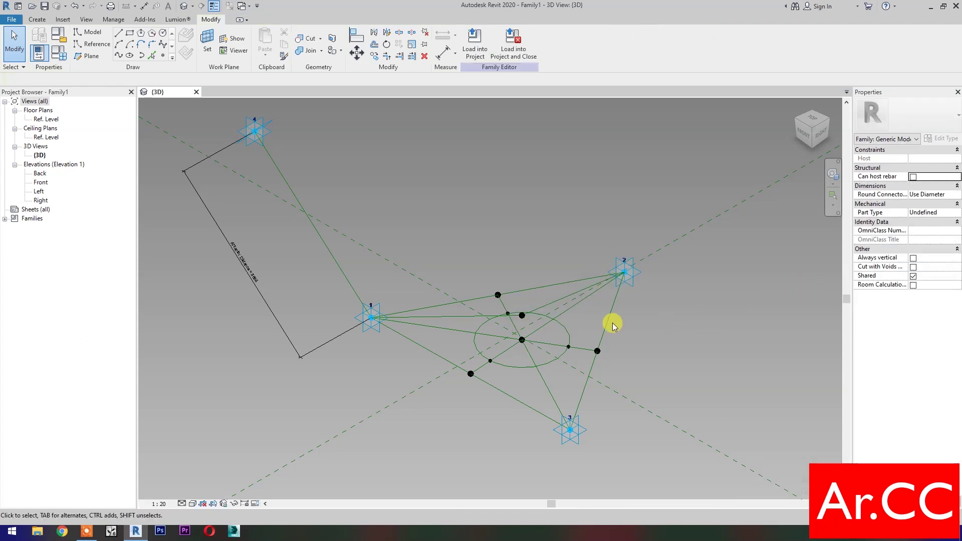
pyautogui.click(523, 316)
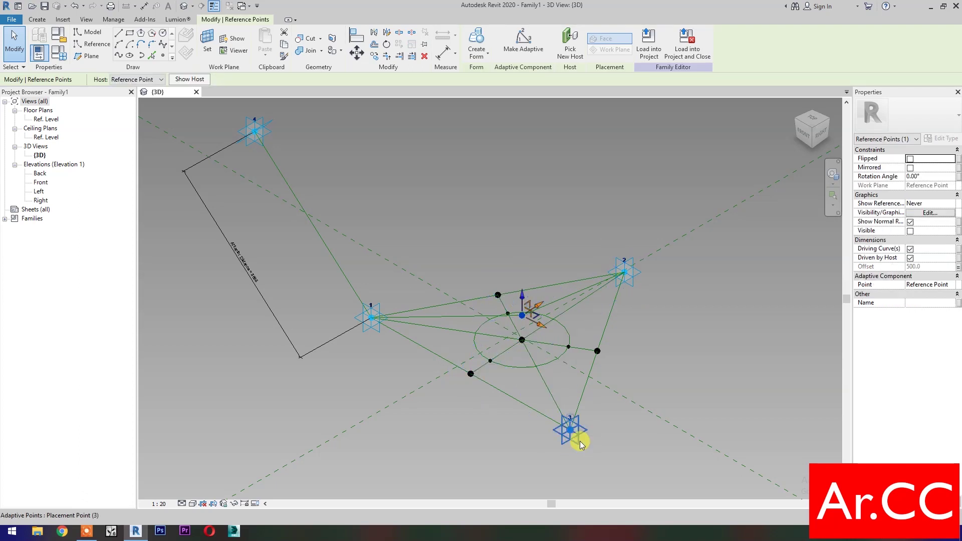
pyautogui.keyDown('ctrl'); pyautogui.click(571, 427); pyautogui.keyUp('ctrl')
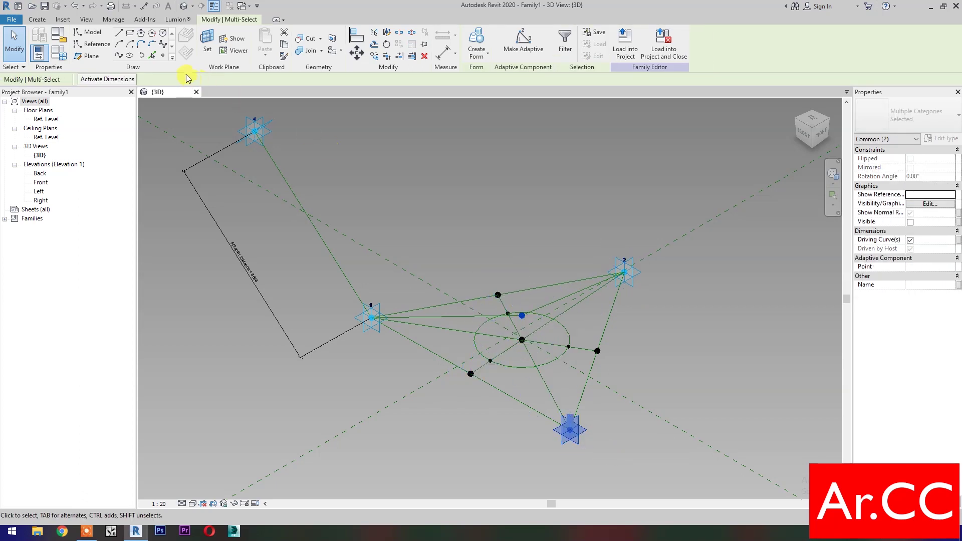
pyautogui.click(118, 56)
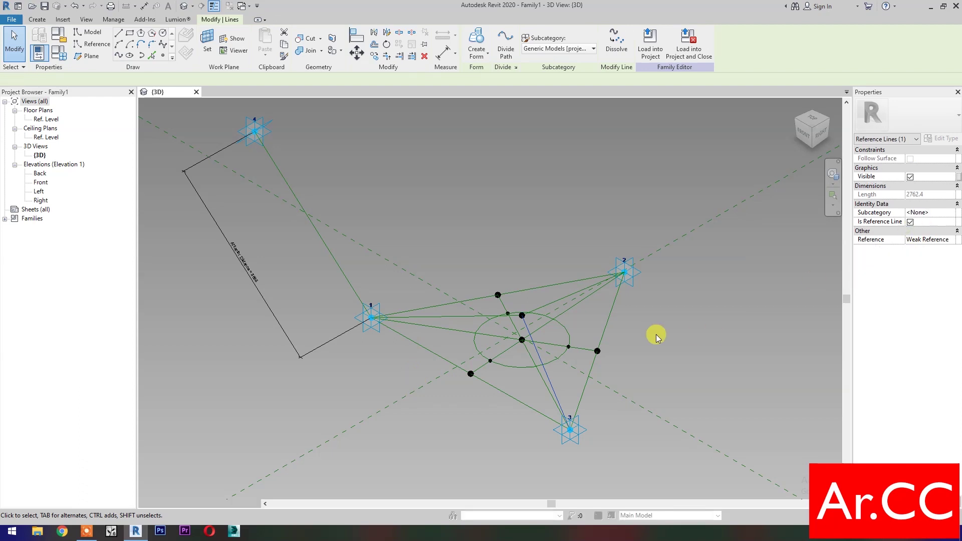
pyautogui.press('d')
pyautogui.press('i')
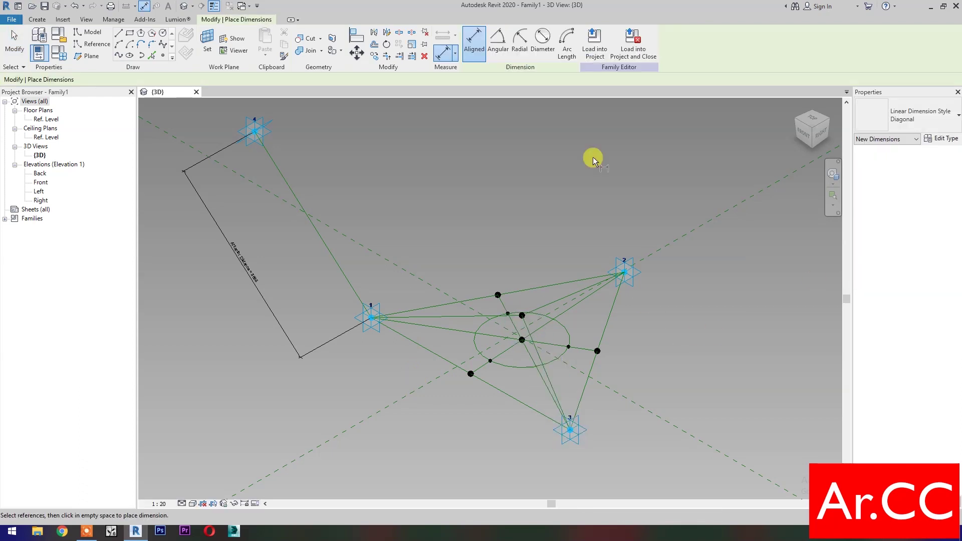
# Step: Dimension the reference circle's 1600 diameter on the centre point's work plane
pyautogui.click(544, 45)
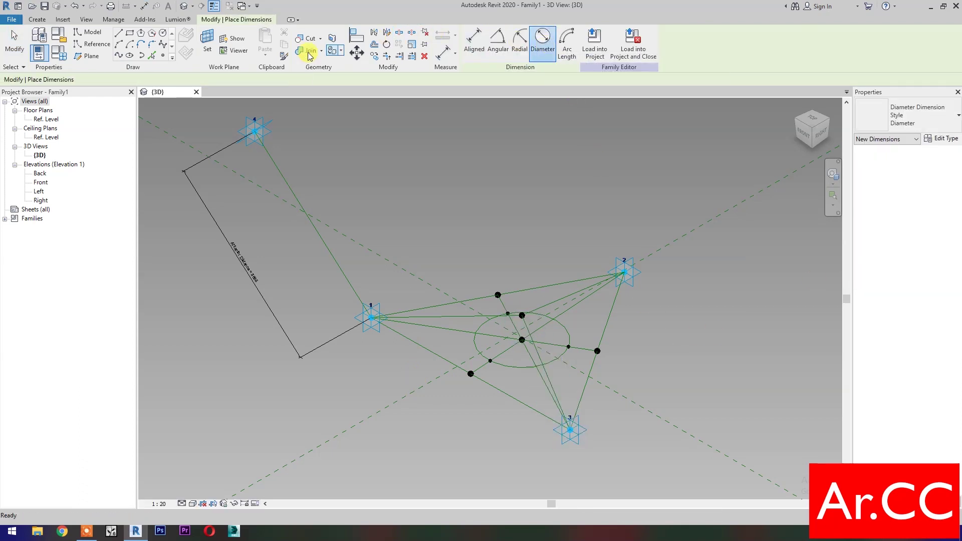
pyautogui.click(214, 47)
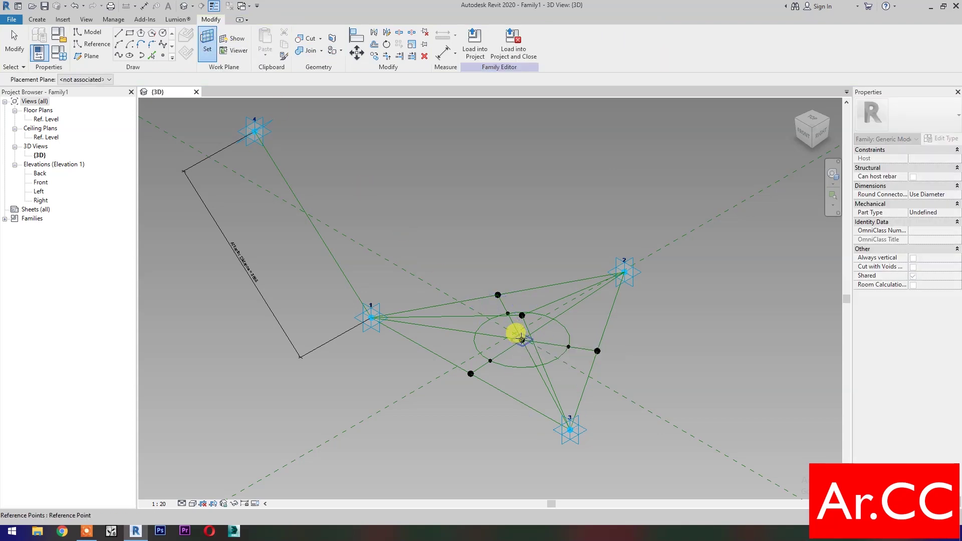
pyautogui.click(521, 339)
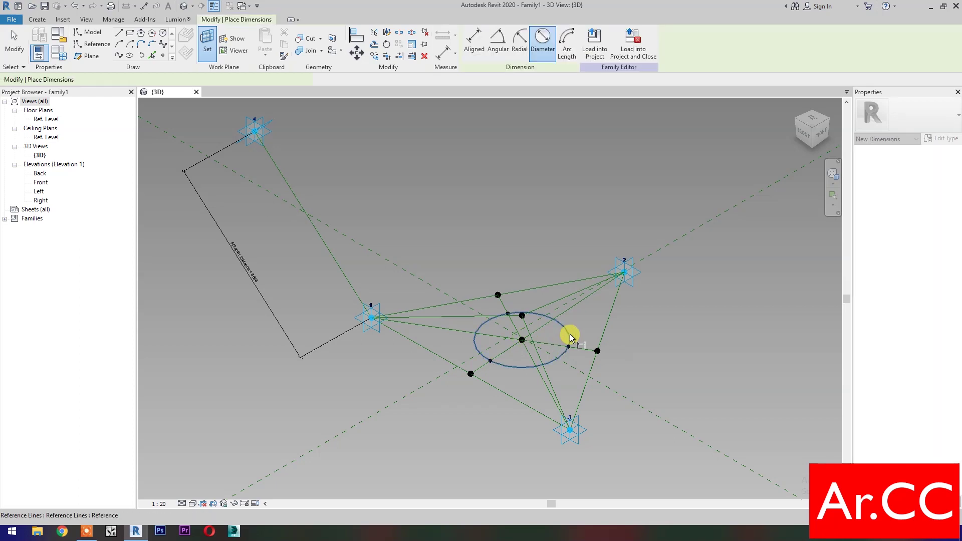
pyautogui.click(587, 329)
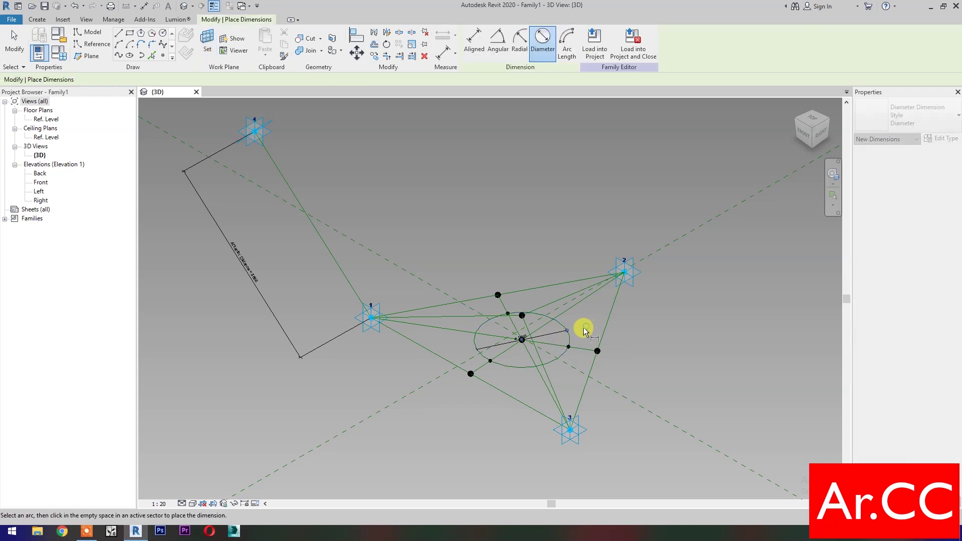
pyautogui.click(554, 337)
pyautogui.press('Escape')
pyautogui.click(553, 337)
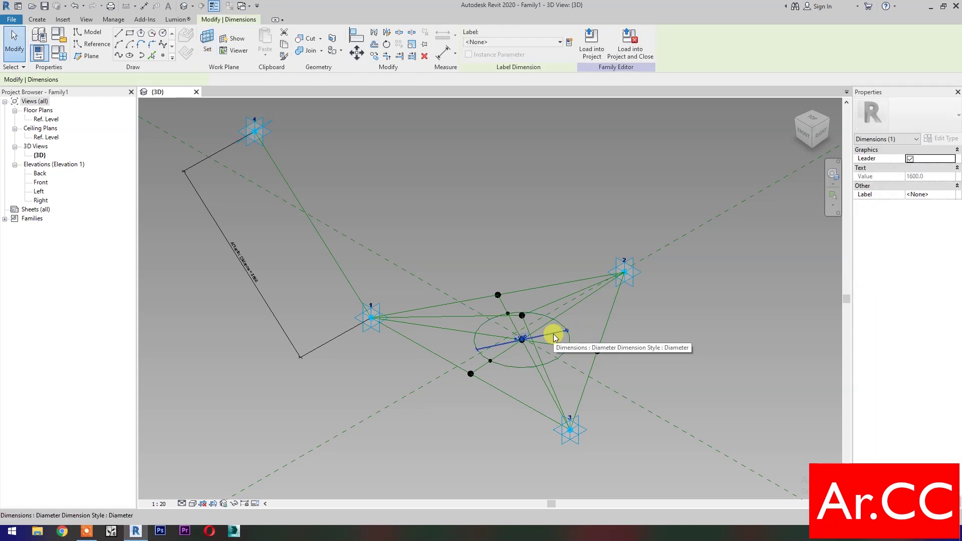
# Step: Label the 1600 diameter dimension with a new instance parameter named Diameter
pyautogui.click(569, 44)
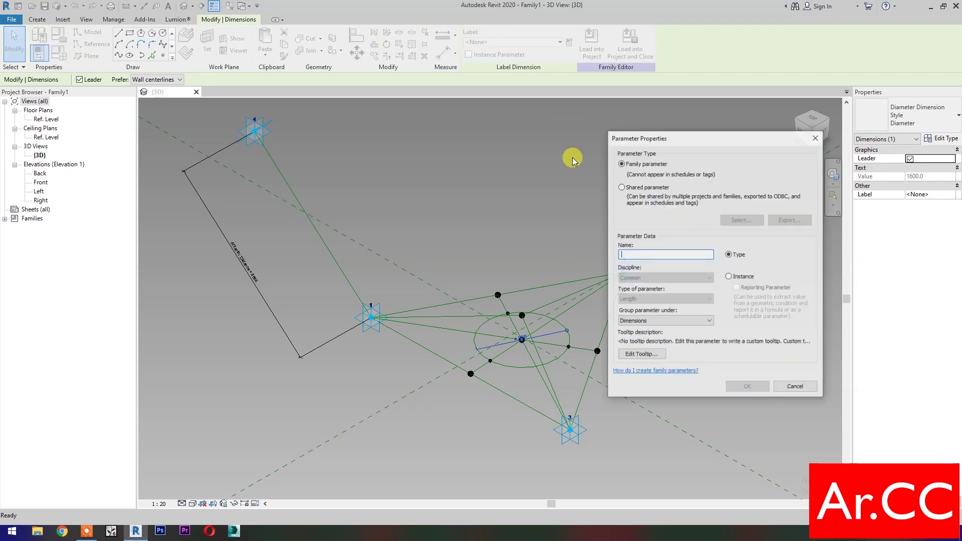
pyautogui.click(729, 276)
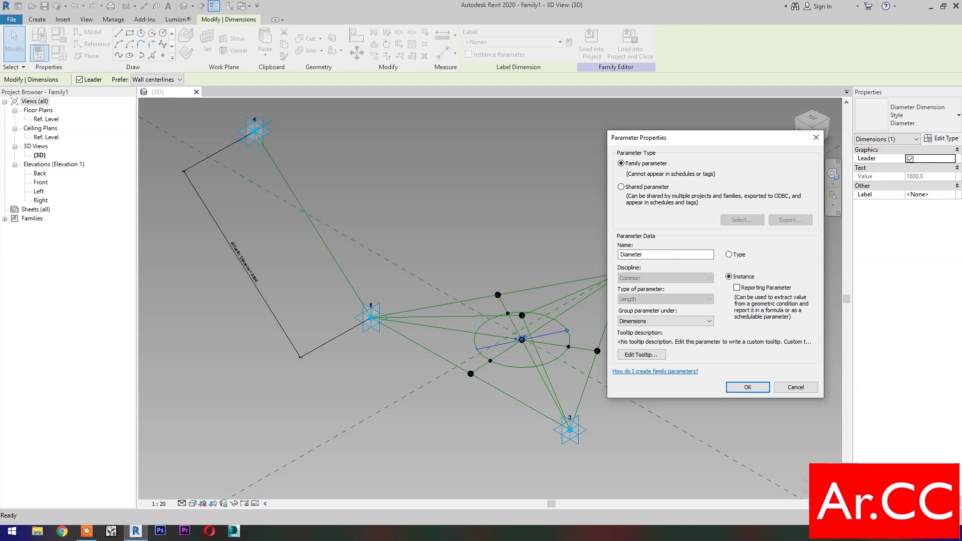
pyautogui.click(734, 388)
pyautogui.click(612, 386)
pyautogui.keyDown('shift'); pyautogui.moveTo(612, 387); pyautogui.dragTo(630, 365, button='middle'); pyautogui.keyUp('shift')
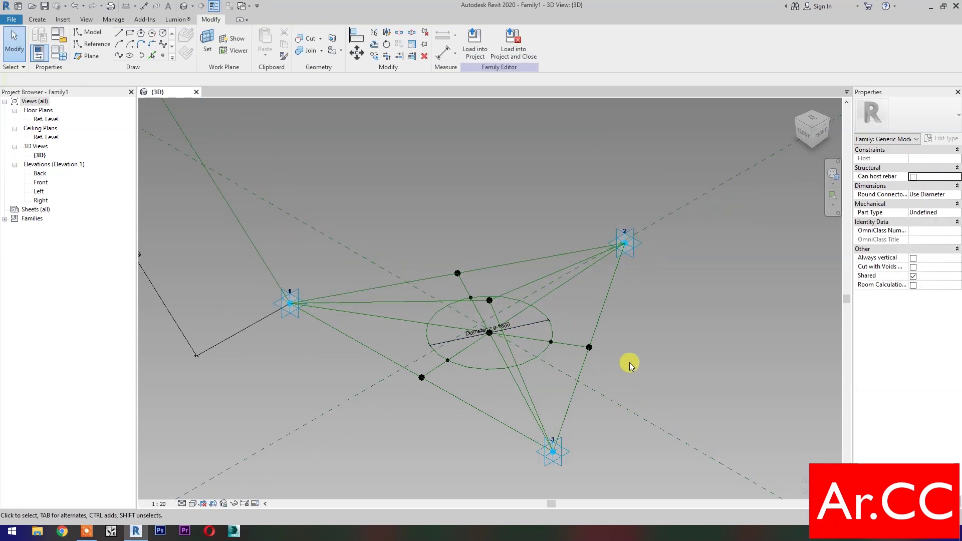
# Step: Join the lower-left and top circle points with a spline, set as a reference line
pyautogui.click(448, 360)
pyautogui.keyDown('ctrl'); pyautogui.click(489, 301); pyautogui.keyUp('ctrl')
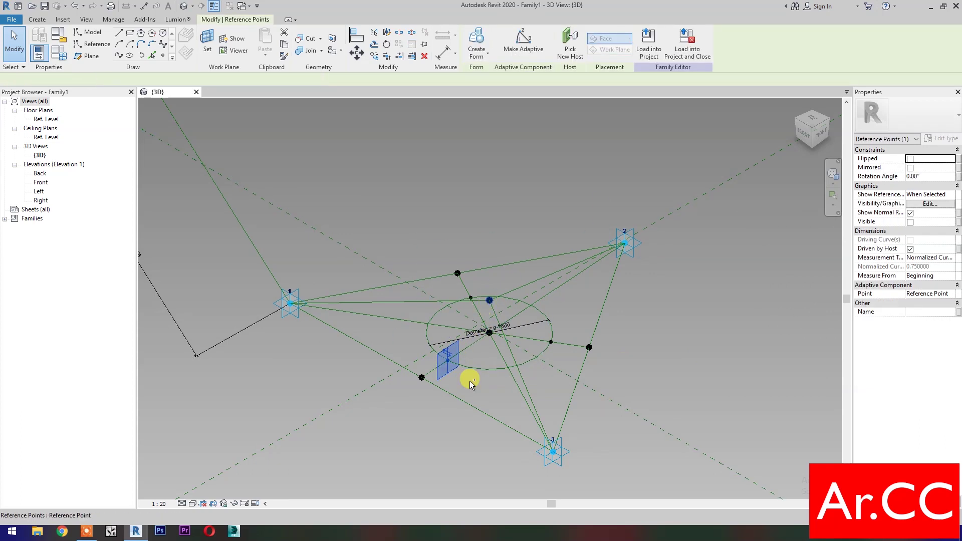
pyautogui.click(119, 56)
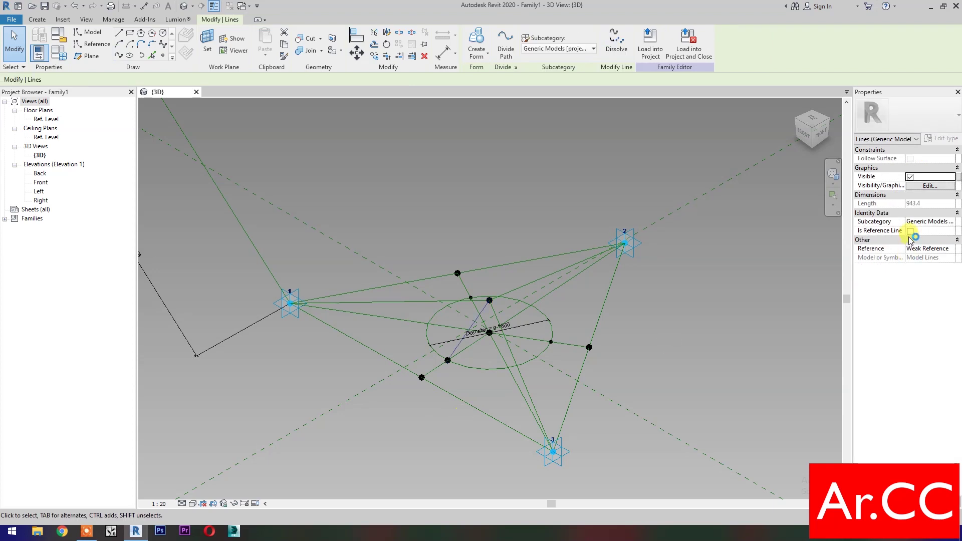
pyautogui.click(910, 231)
pyautogui.click(708, 350)
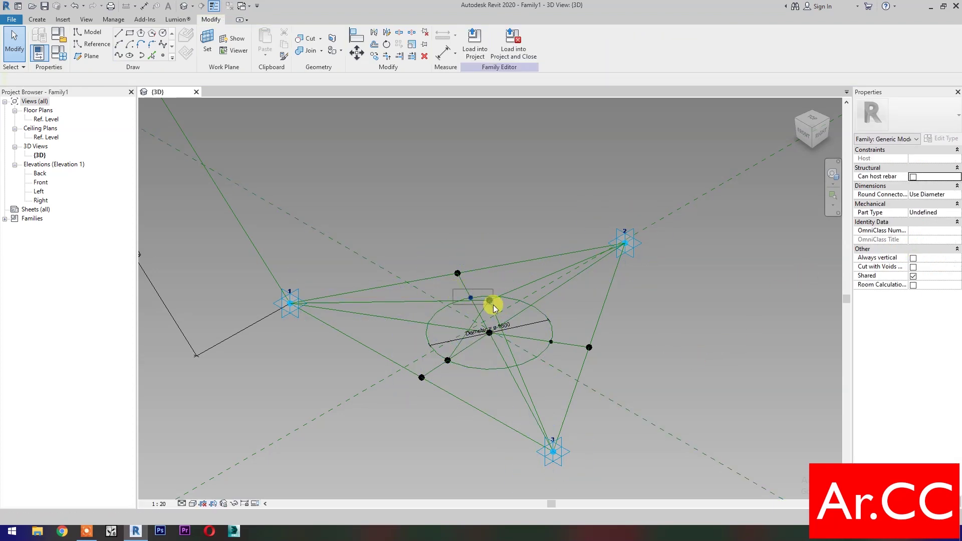
# Step: Add reference lines between the two top points and from the top point to the right circle point
pyautogui.moveTo(452, 289); pyautogui.dragTo(493, 305)
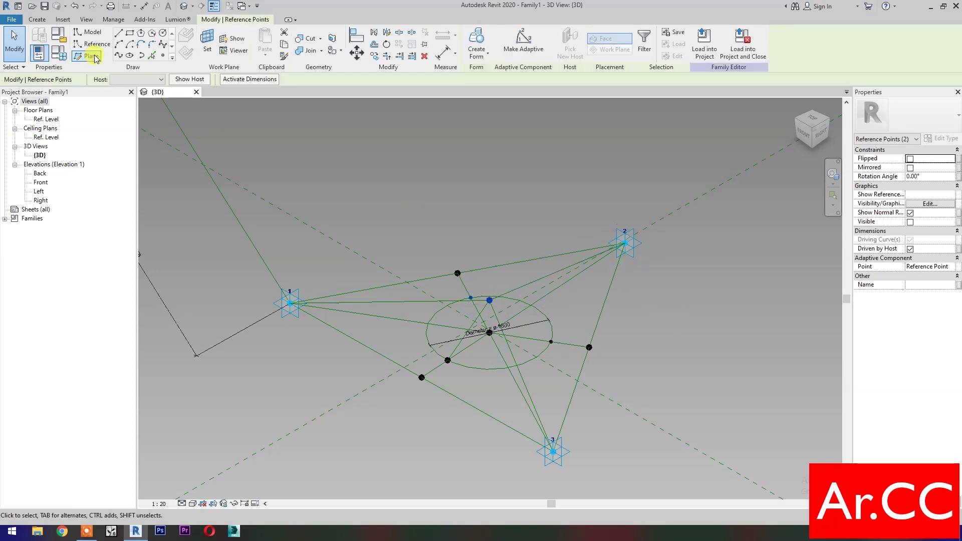
pyautogui.click(118, 55)
pyautogui.click(910, 231)
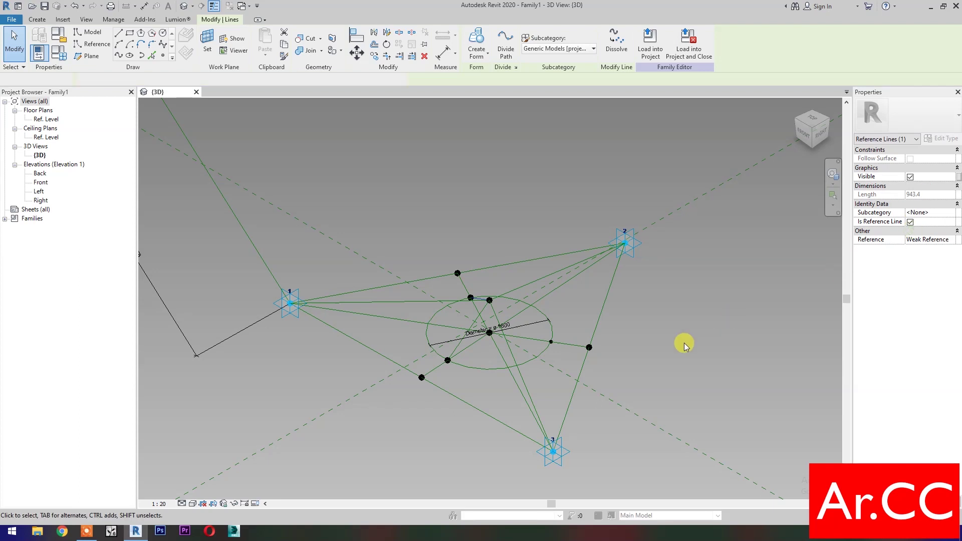
pyautogui.click(489, 299)
pyautogui.keyDown('ctrl'); pyautogui.click(551, 342); pyautogui.keyUp('ctrl')
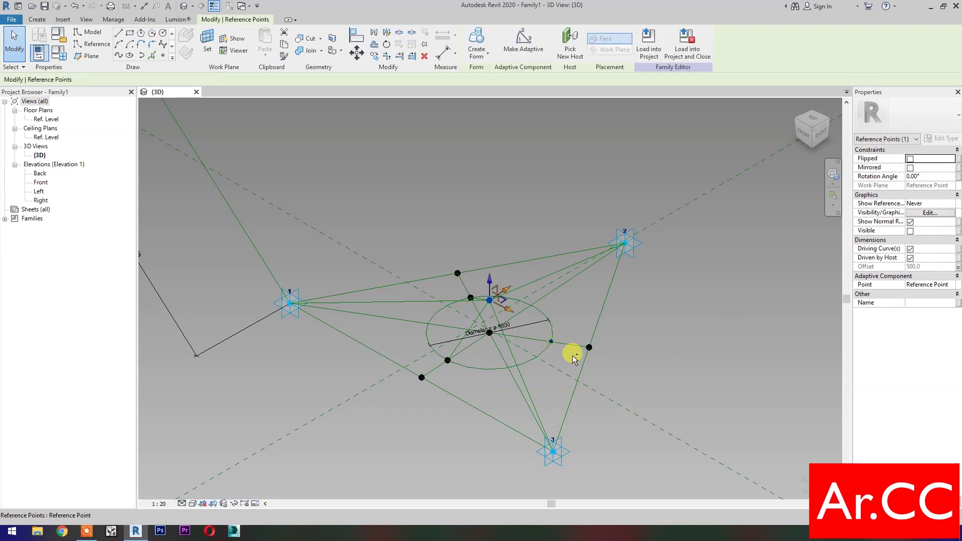
pyautogui.click(130, 56)
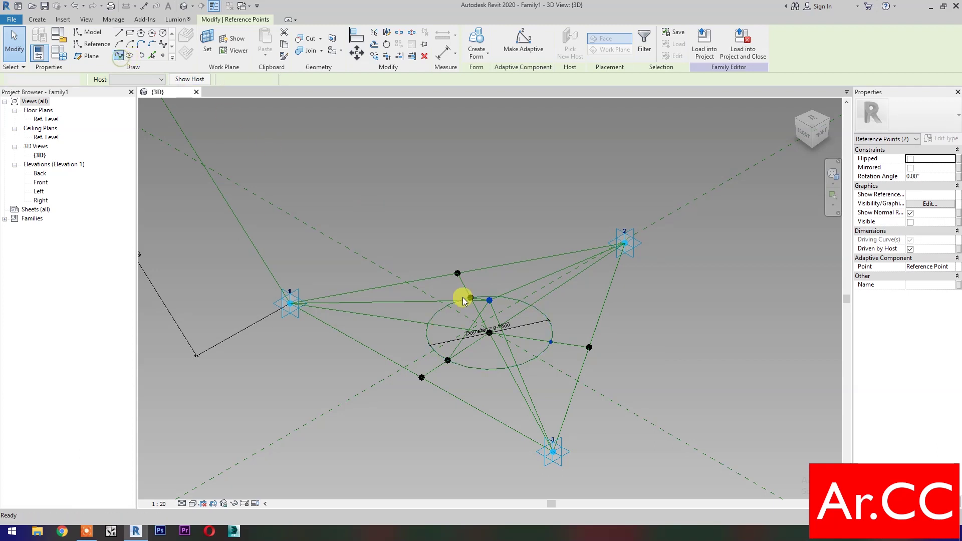
pyautogui.click(910, 231)
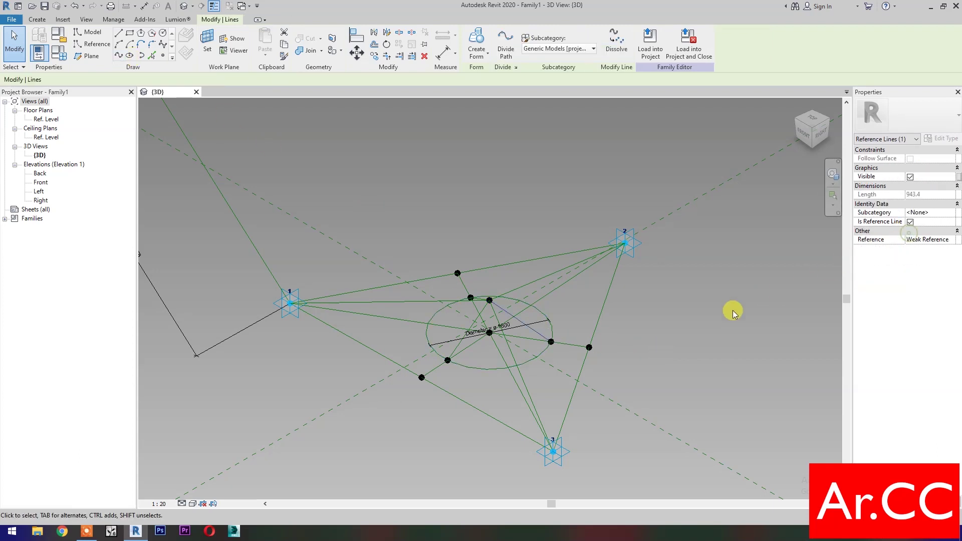
pyautogui.press('Escape')
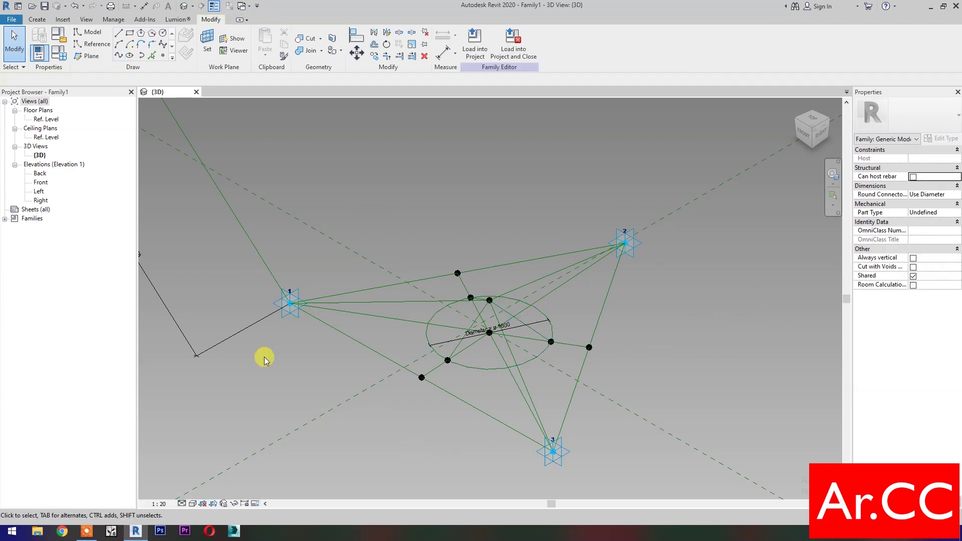
pyautogui.moveTo(247, 274); pyautogui.dragTo(336, 341)
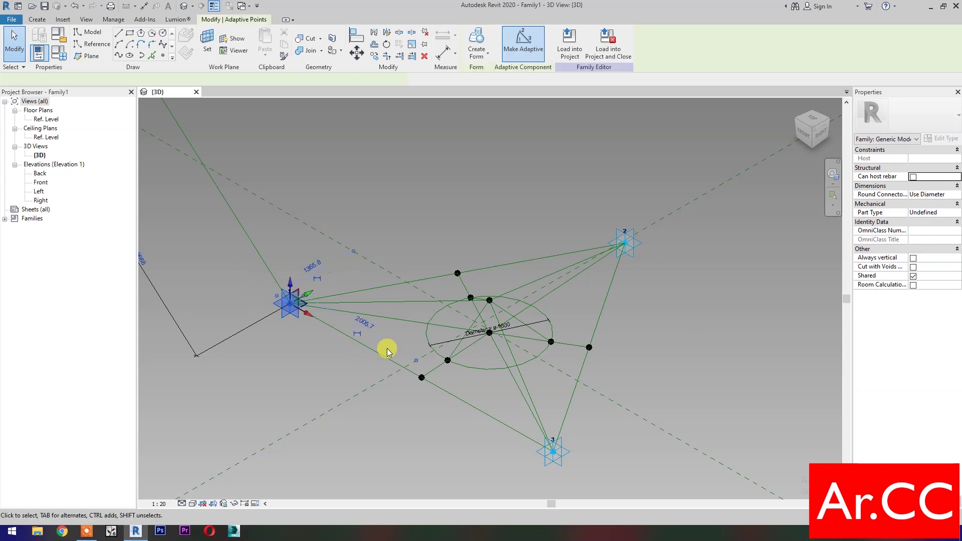
# Step: Draw reference lines from adaptive points 1 and 3 to the lower-left circle point
pyautogui.keyDown('ctrl'); pyautogui.click(447, 361); pyautogui.keyUp('ctrl')
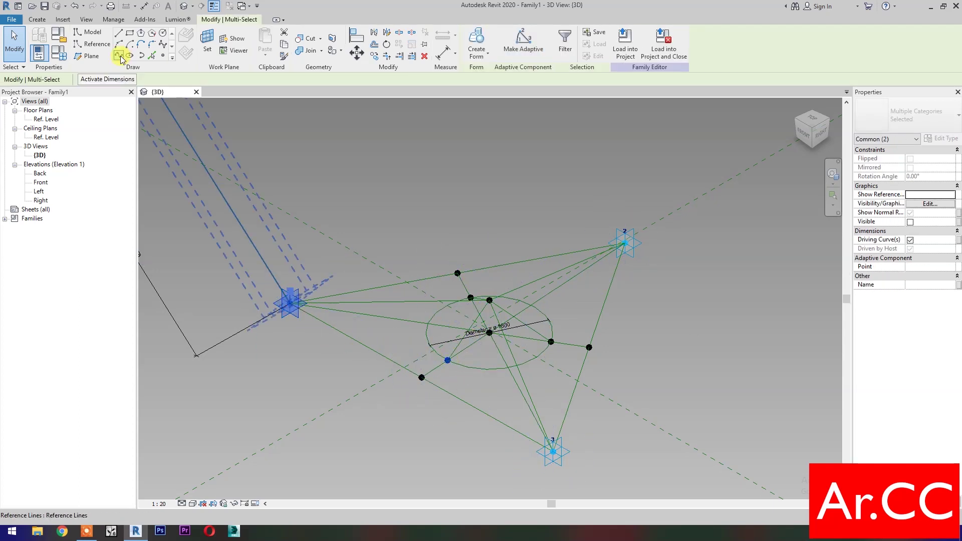
pyautogui.press('s')
pyautogui.press('p')
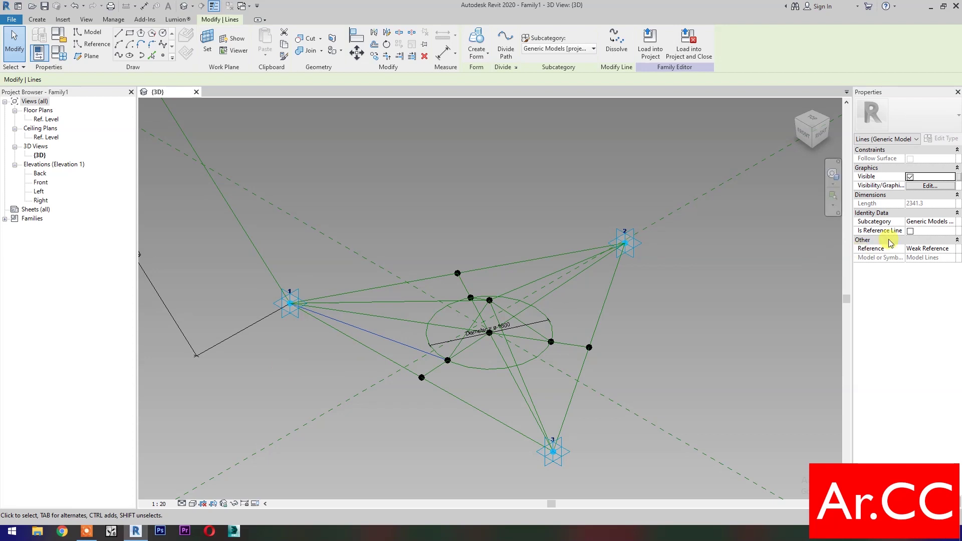
pyautogui.click(909, 231)
pyautogui.click(707, 291)
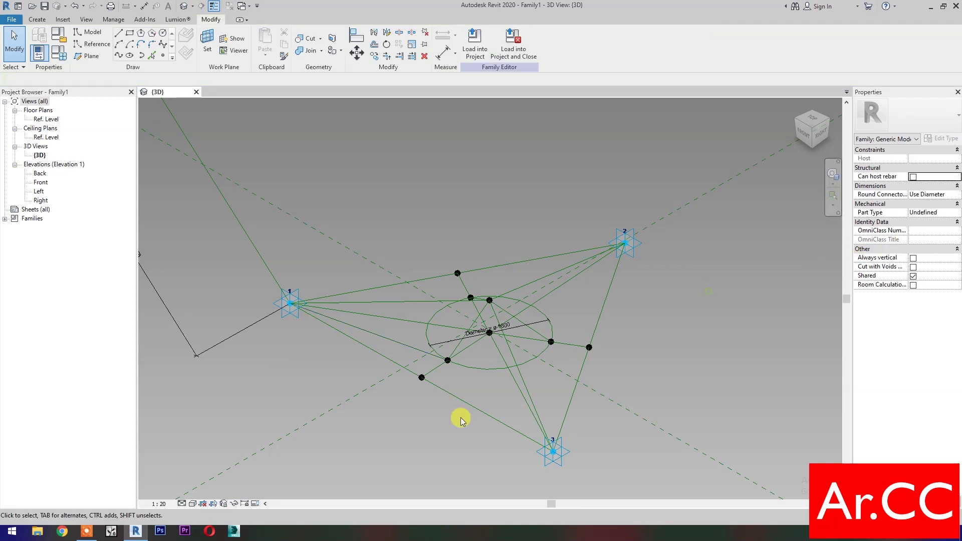
pyautogui.click(447, 359)
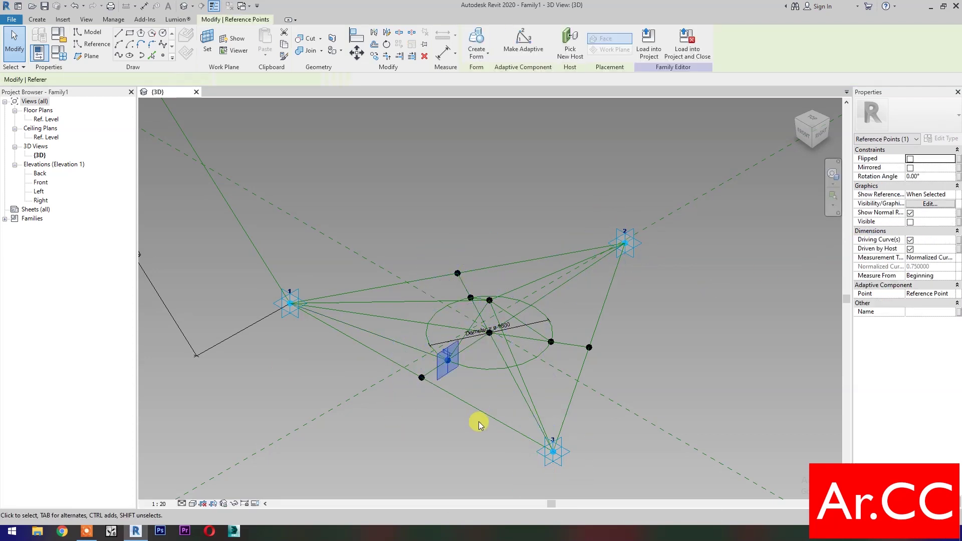
pyautogui.keyDown('ctrl'); pyautogui.click(552, 451); pyautogui.keyUp('ctrl')
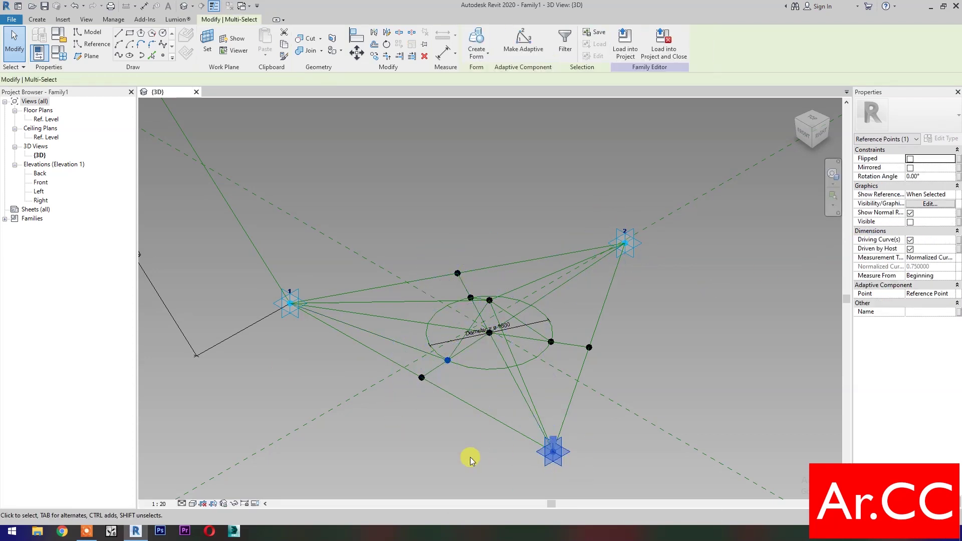
pyautogui.click(122, 58)
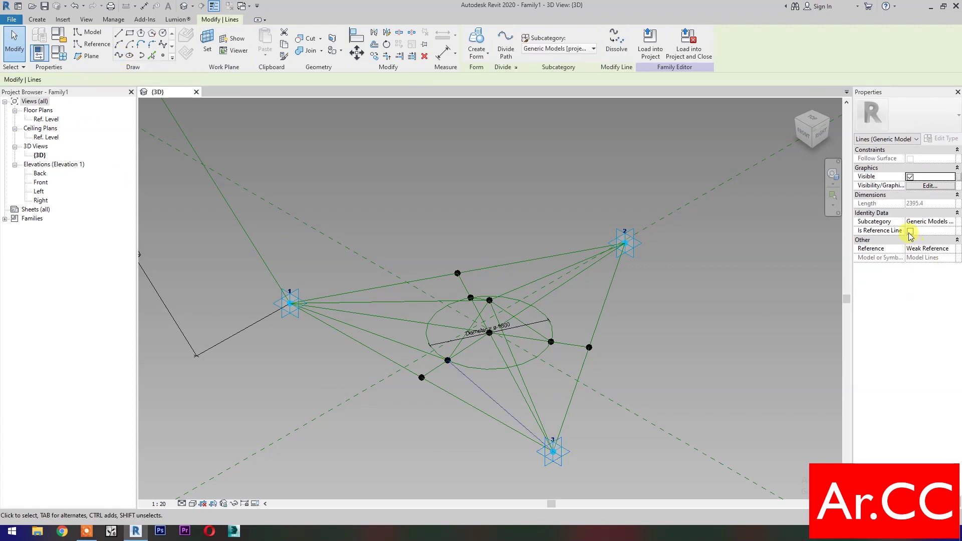
pyautogui.click(910, 231)
# Step: Draw reference lines from adaptive points 3 and 2 to the right-hand circle point
pyautogui.click(551, 451)
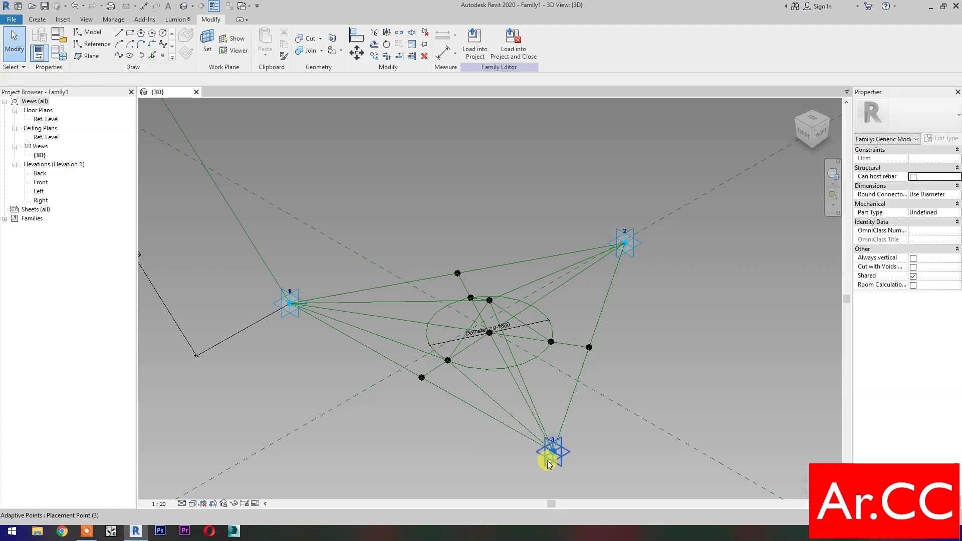
pyautogui.keyDown('ctrl'); pyautogui.click(551, 342); pyautogui.keyUp('ctrl')
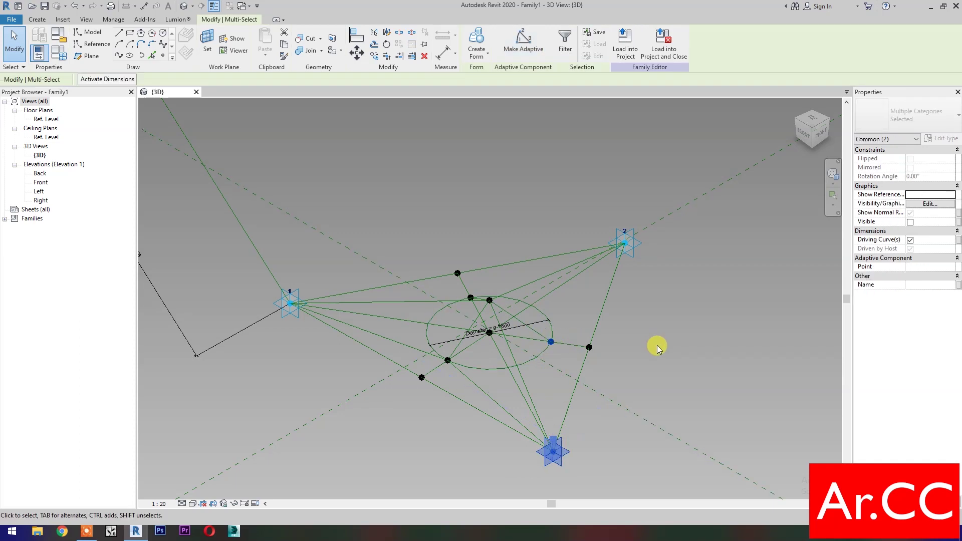
pyautogui.click(151, 56)
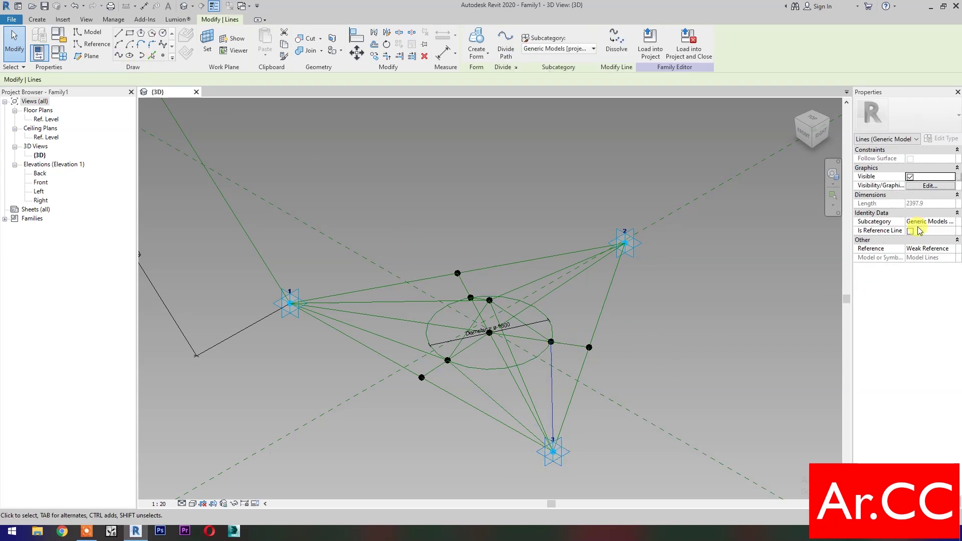
pyautogui.click(910, 231)
pyautogui.click(551, 342)
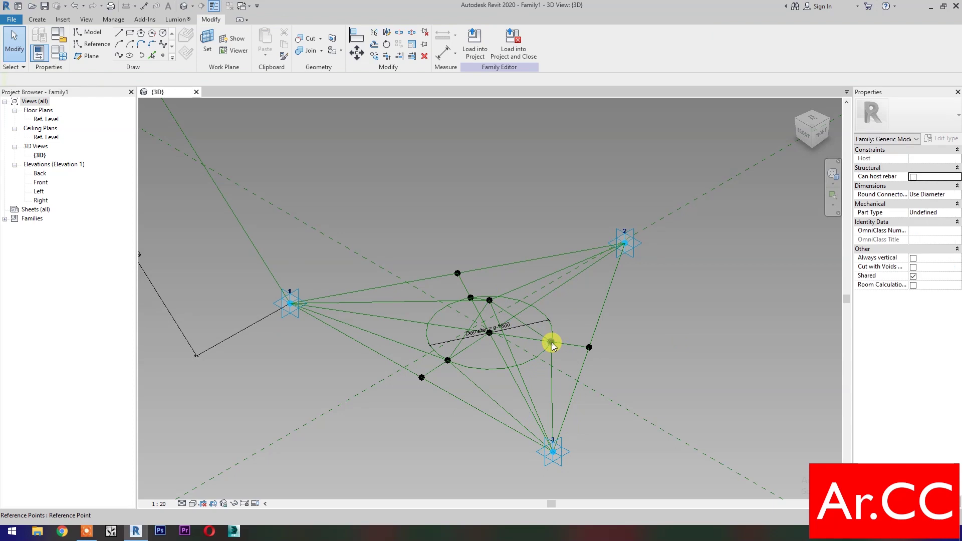
pyautogui.keyDown('ctrl'); pyautogui.click(625, 243); pyautogui.keyUp('ctrl')
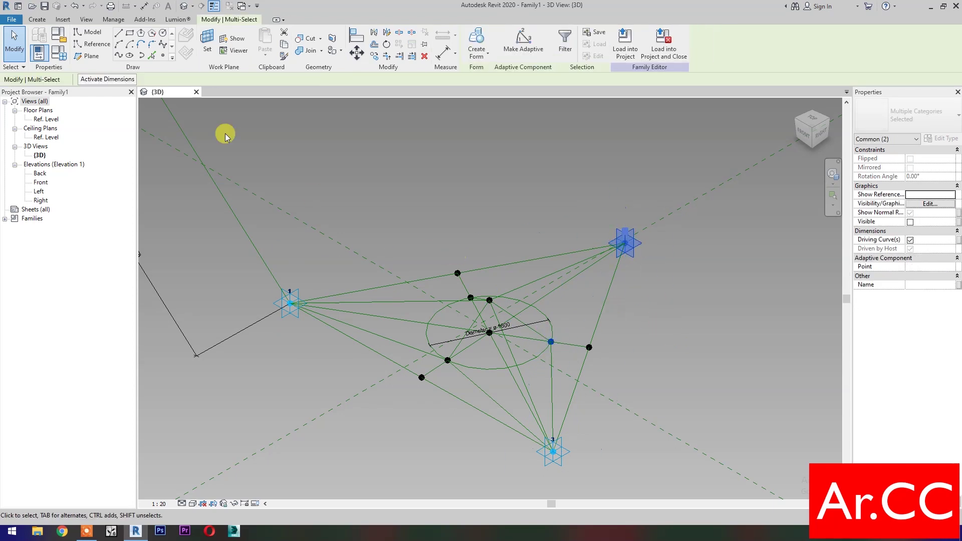
pyautogui.click(120, 57)
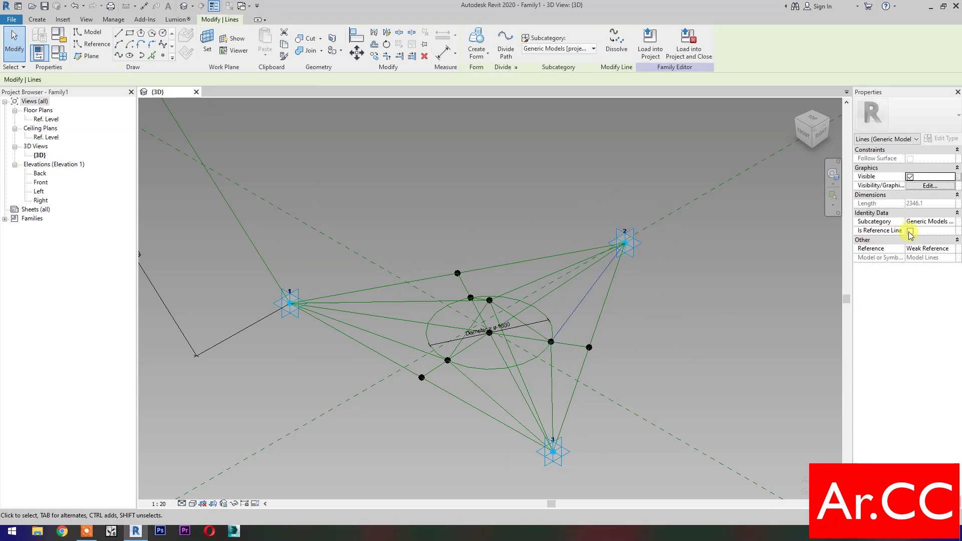
pyautogui.click(910, 231)
pyautogui.click(670, 344)
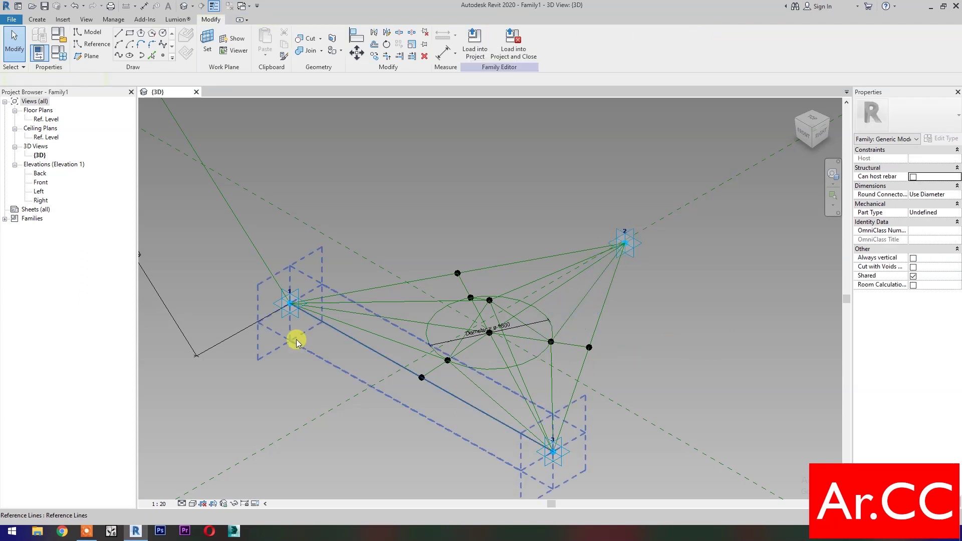
# Step: Draw reference lines from adaptive points 1 and 2 to the top circle point
pyautogui.click(283, 308)
pyautogui.scroll(2, 470, 298)
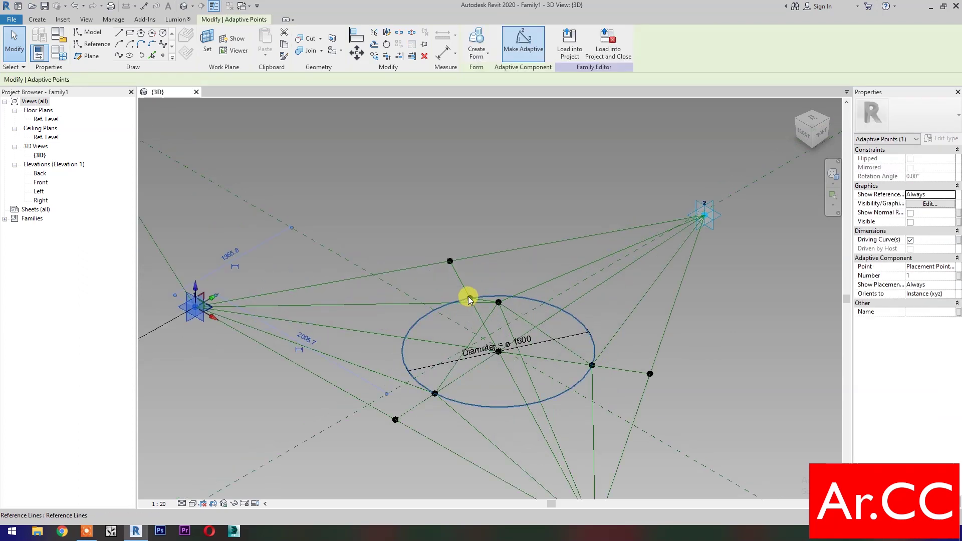
pyautogui.keyDown('ctrl'); pyautogui.click(469, 298); pyautogui.keyUp('ctrl')
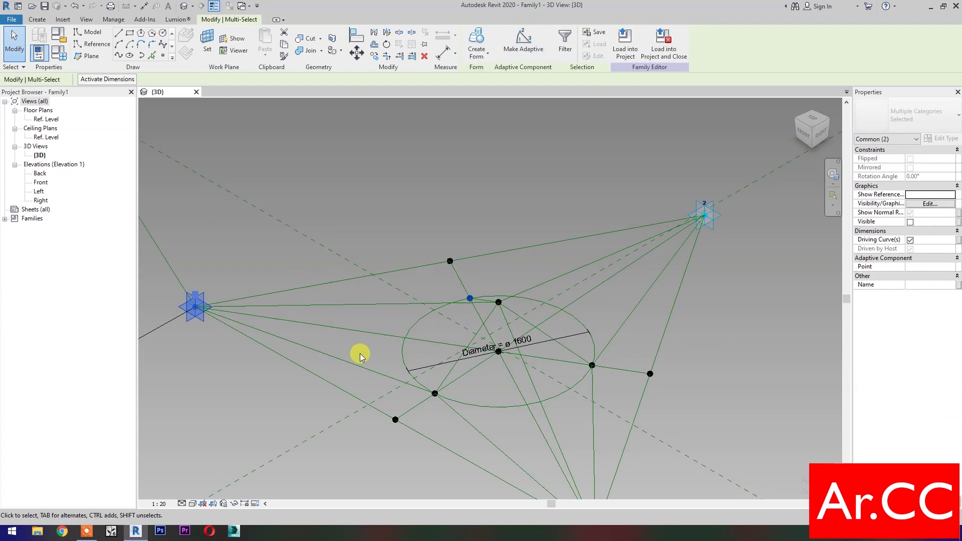
pyautogui.click(118, 55)
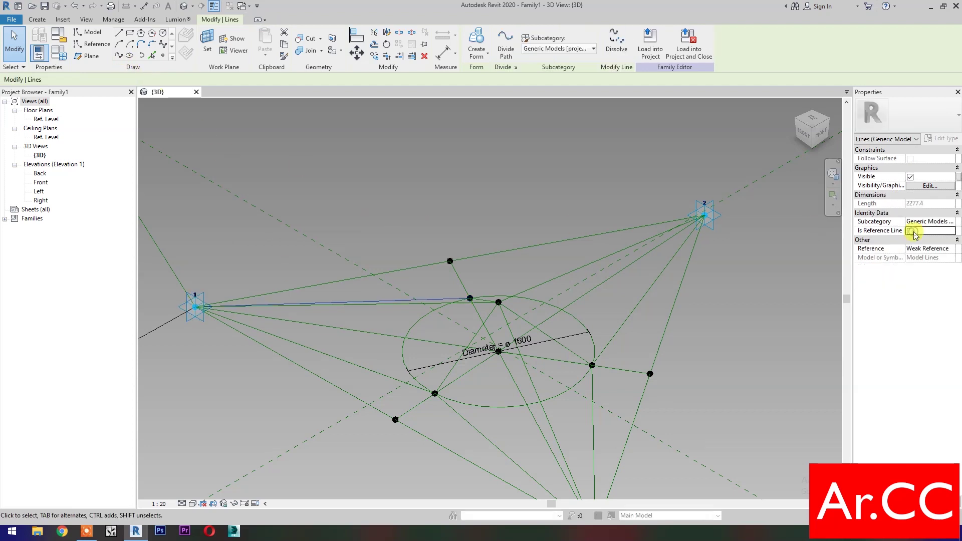
pyautogui.click(911, 231)
pyautogui.click(520, 193)
pyautogui.moveTo(634, 162); pyautogui.dragTo(740, 243)
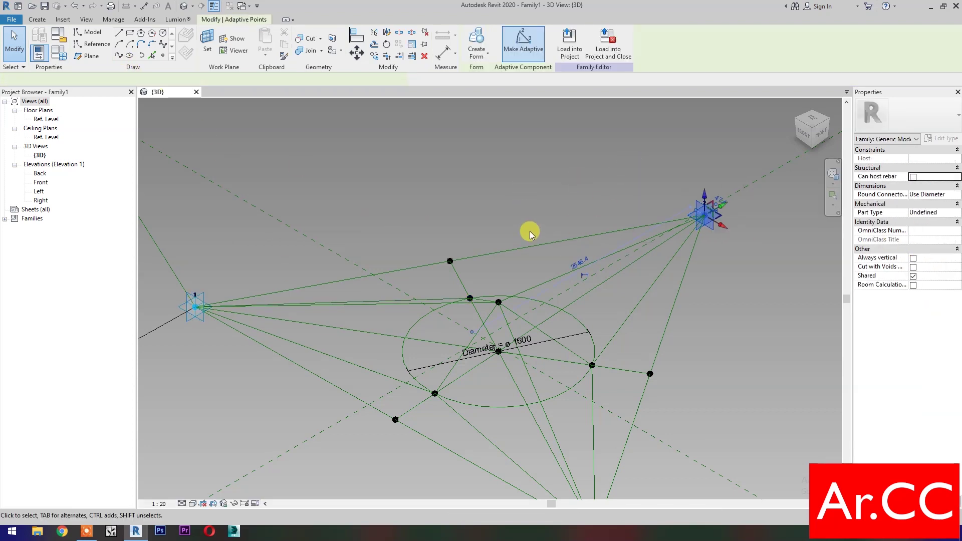
pyautogui.keyDown('ctrl'); pyautogui.click(469, 299); pyautogui.keyUp('ctrl')
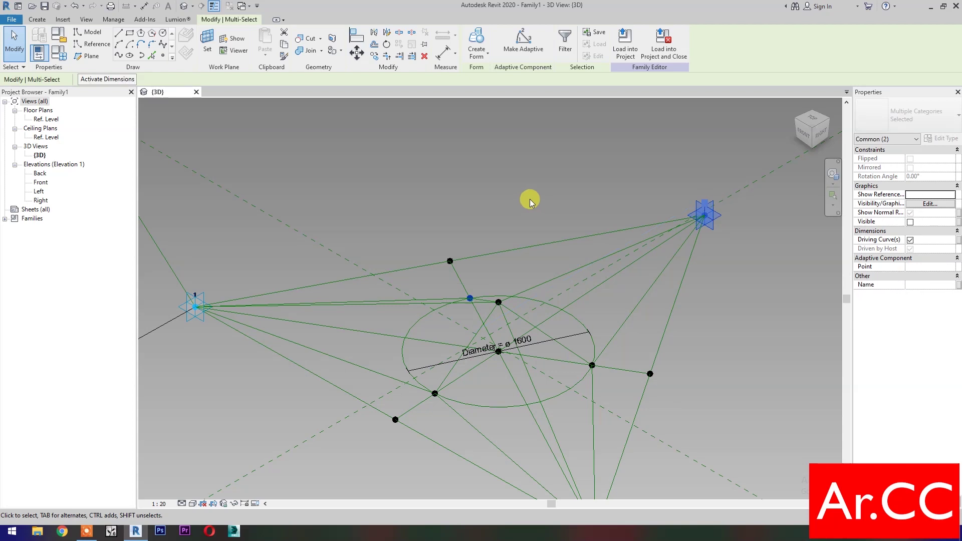
pyautogui.click(118, 56)
pyautogui.click(910, 232)
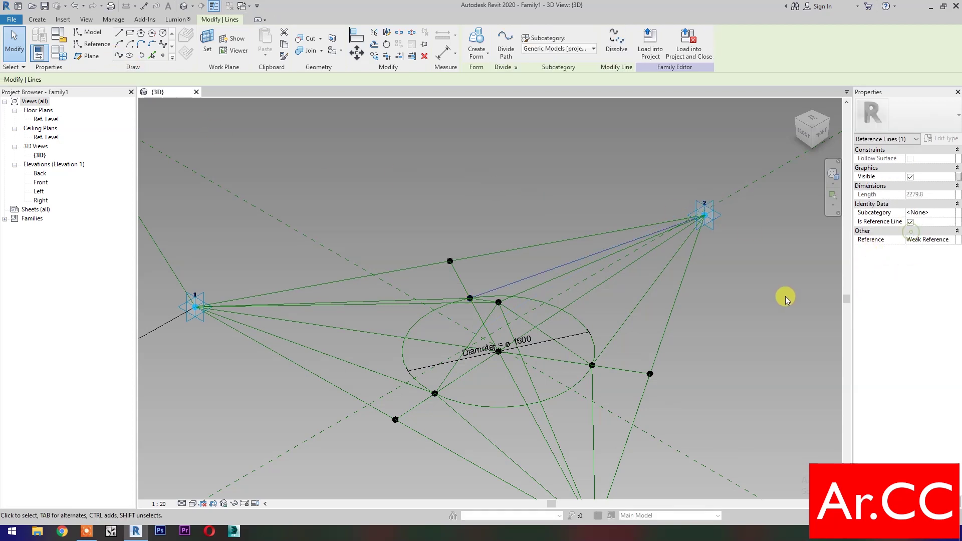
pyautogui.click(782, 295)
pyautogui.scroll(-2, 781, 294)
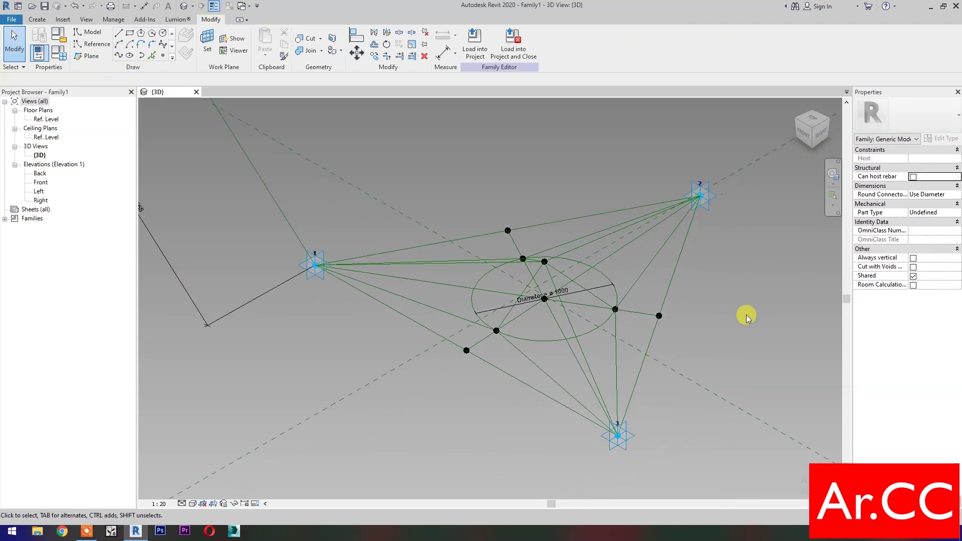
# Step: Create a flat surface form from the three reference lines around adaptive point 1 and select it
pyautogui.click(444, 314)
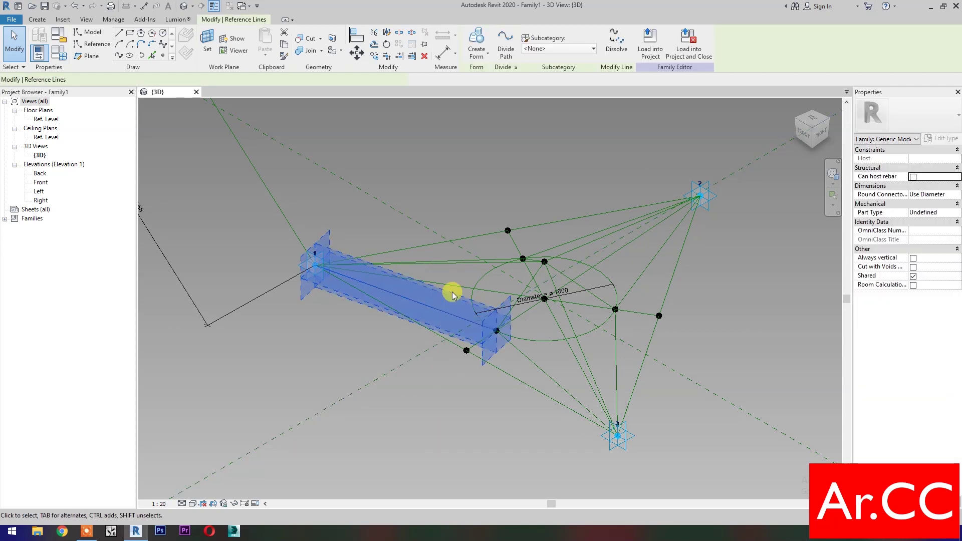
pyautogui.keyDown('ctrl'); pyautogui.click(524, 294); pyautogui.keyUp('ctrl')
pyautogui.keyDown('ctrl'); pyautogui.click(521, 295); pyautogui.keyUp('ctrl')
pyautogui.click(477, 41)
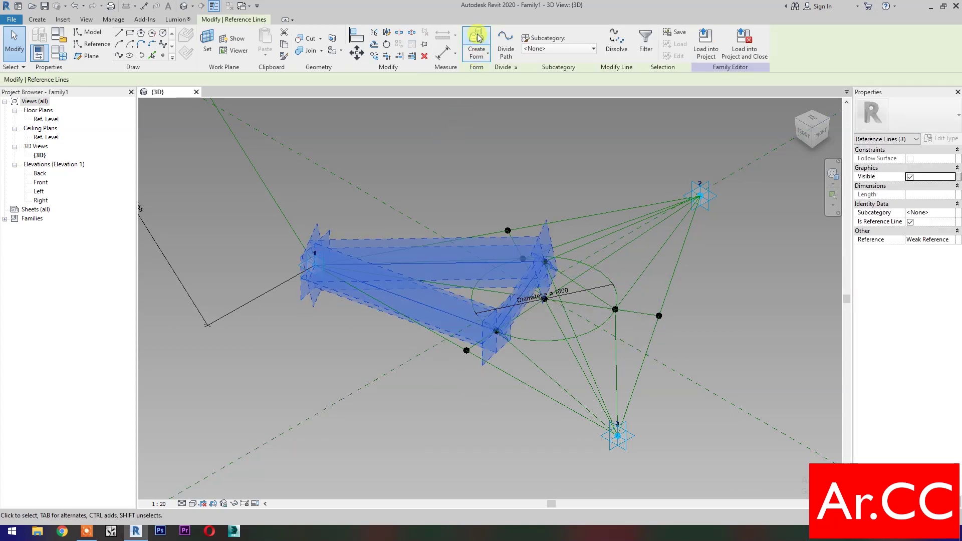
pyautogui.click(376, 391)
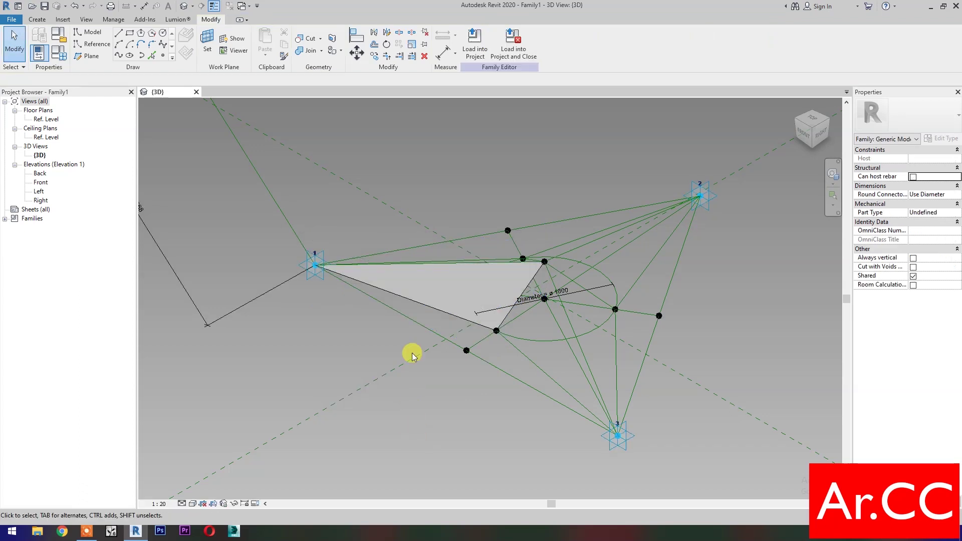
pyautogui.click(421, 267)
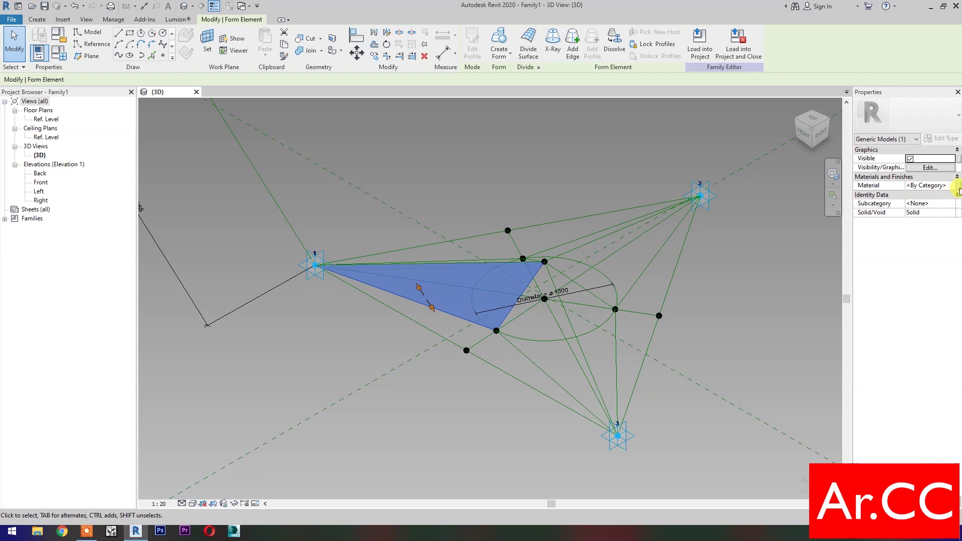
# Step: Associate the form's Material with a new instance family parameter named Pattern Finish
pyautogui.click(958, 187)
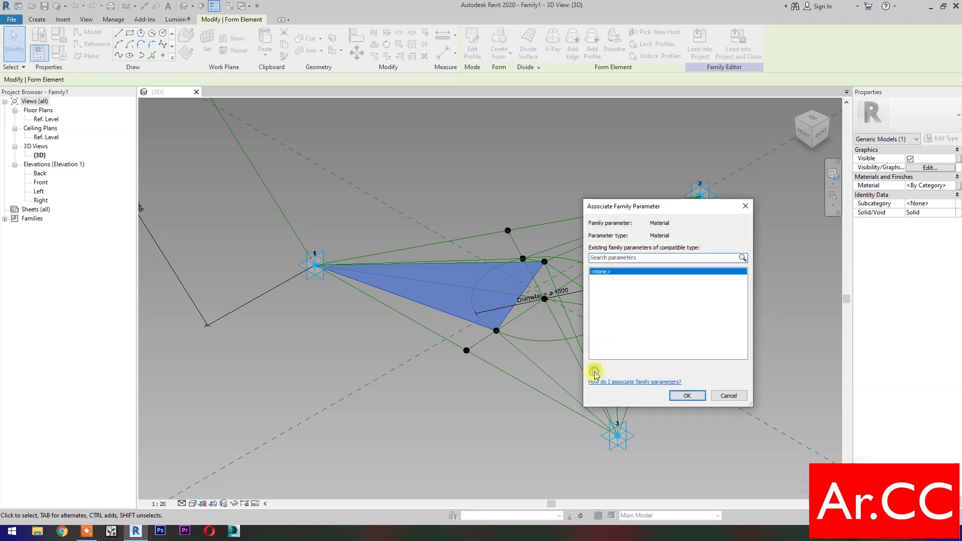
pyautogui.click(594, 372)
pyautogui.click(730, 276)
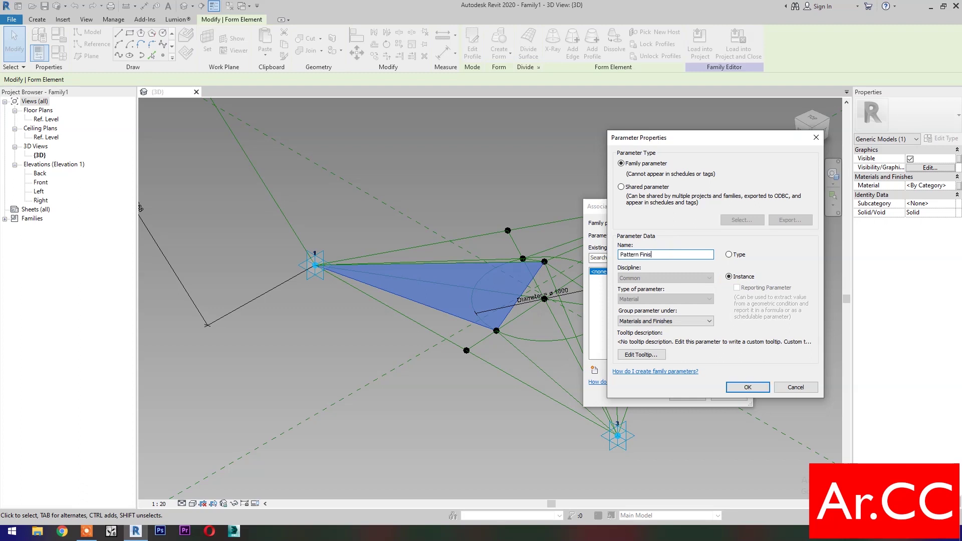
pyautogui.click(747, 388)
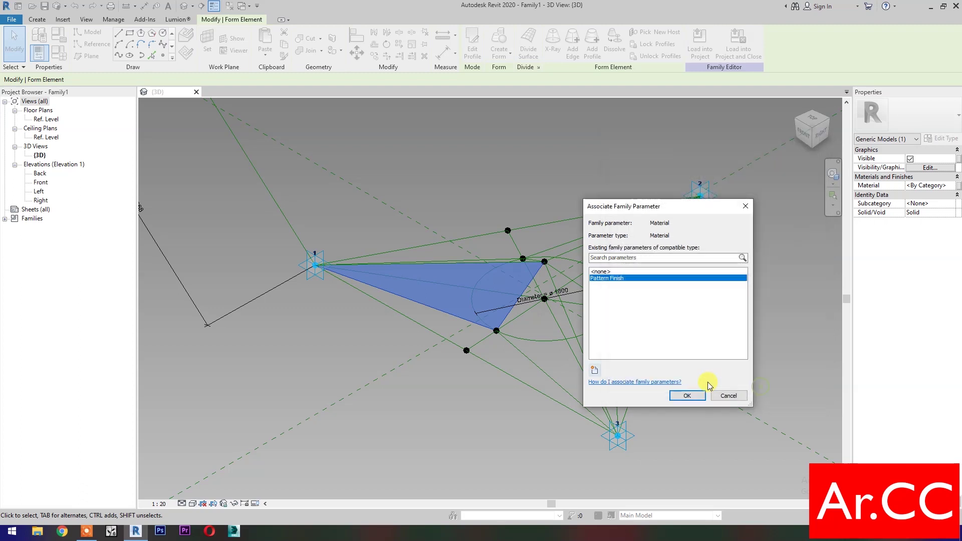
pyautogui.click(686, 396)
pyautogui.click(560, 386)
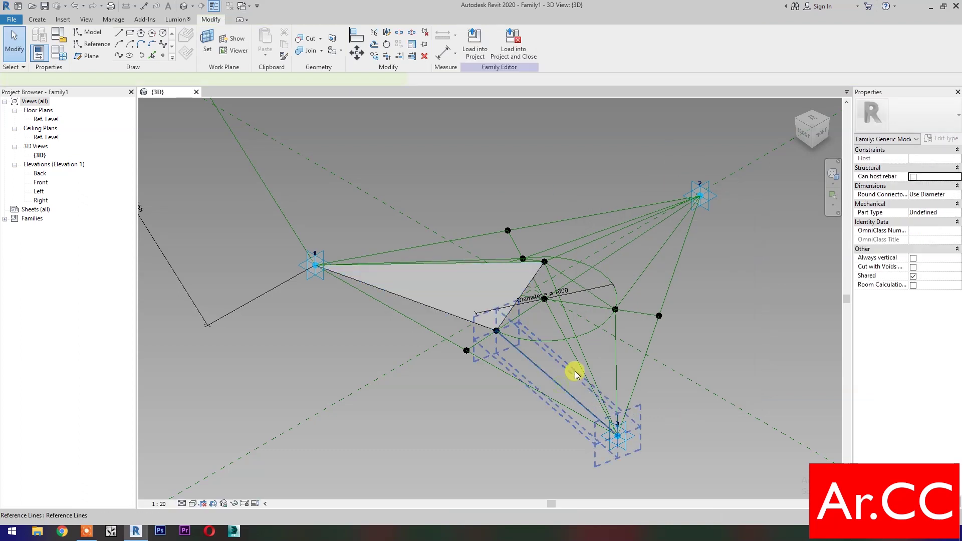
# Step: Create two flat surface forms from the reference line triplets toward adaptive point 3
pyautogui.keyDown('ctrl'); pyautogui.click(526, 286); pyautogui.keyUp('ctrl')
pyautogui.keyDown('ctrl'); pyautogui.click(501, 355); pyautogui.keyUp('ctrl')
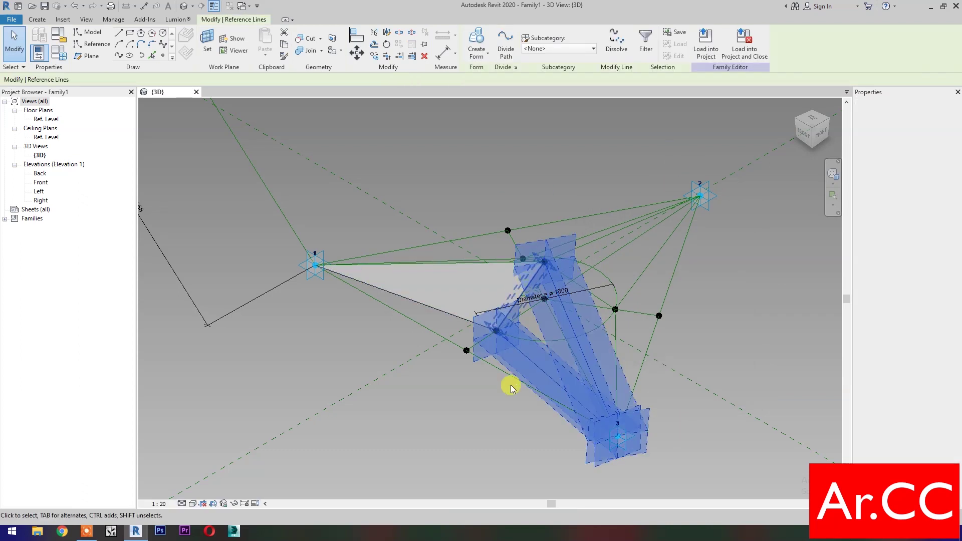
pyautogui.click(475, 44)
pyautogui.click(503, 471)
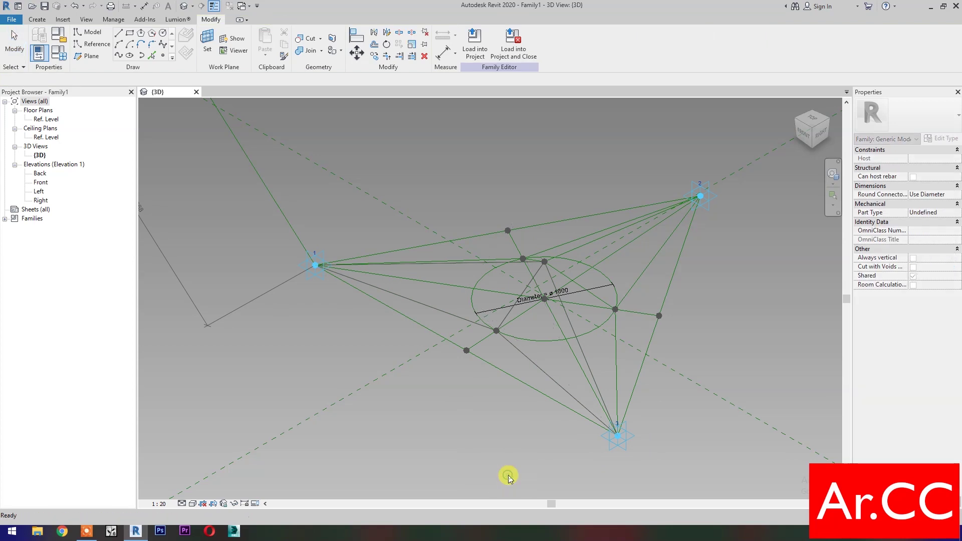
pyautogui.click(615, 375)
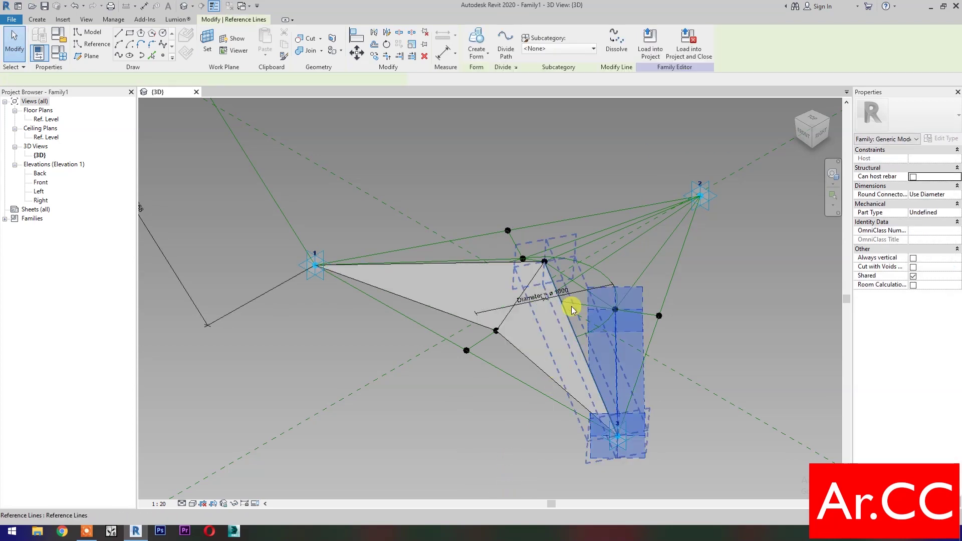
pyautogui.keyDown('ctrl'); pyautogui.click(599, 367); pyautogui.keyUp('ctrl')
pyautogui.click(476, 44)
pyautogui.click(545, 468)
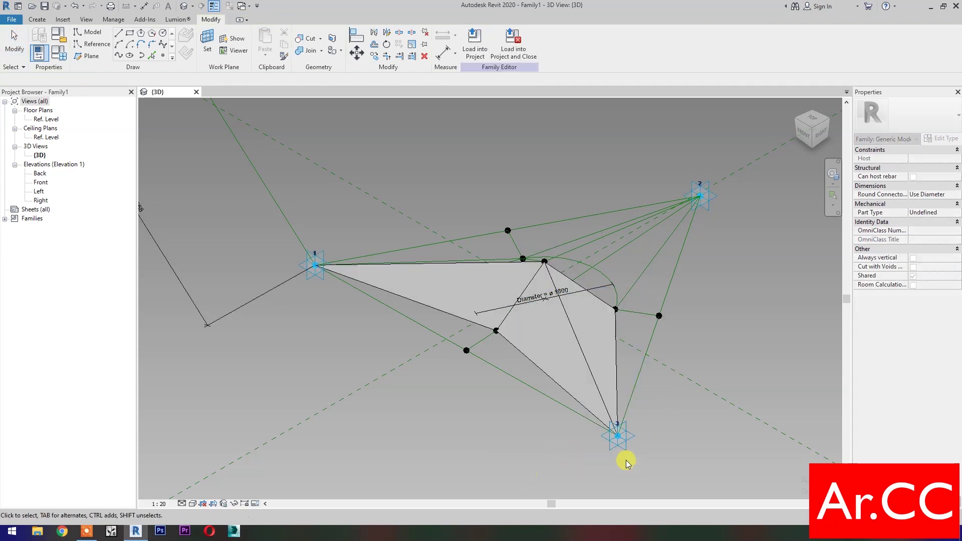
# Step: Create a flat surface form from the three reference lines toward adaptive point 2
pyautogui.click(648, 265)
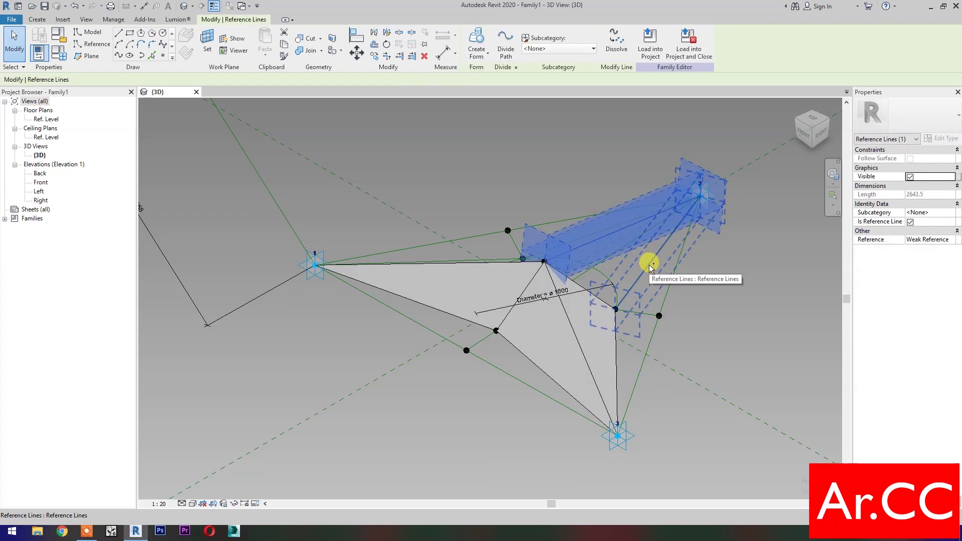
pyautogui.keyDown('ctrl'); pyautogui.click(586, 275); pyautogui.keyUp('ctrl')
pyautogui.keyDown('ctrl'); pyautogui.click(578, 277); pyautogui.keyUp('ctrl')
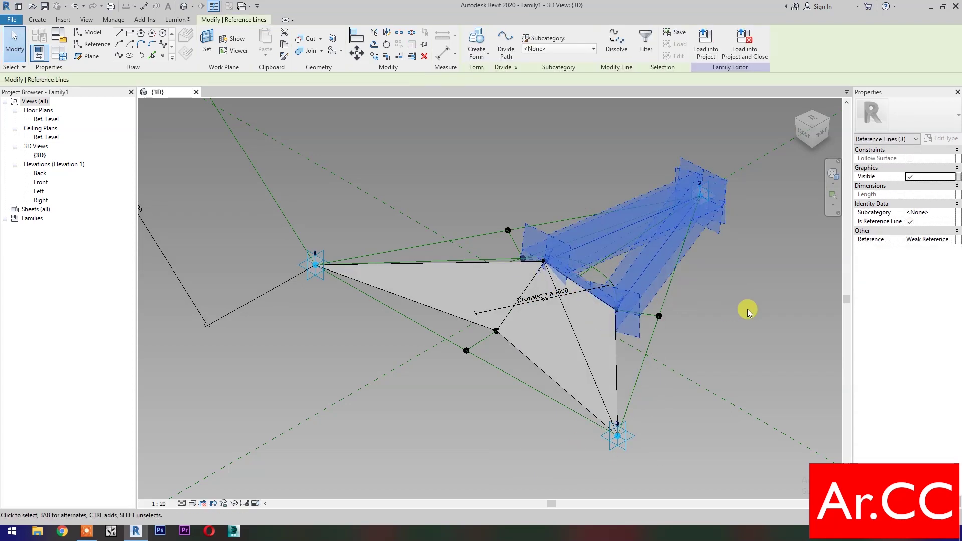
pyautogui.click(476, 44)
pyautogui.click(613, 359)
pyautogui.click(704, 329)
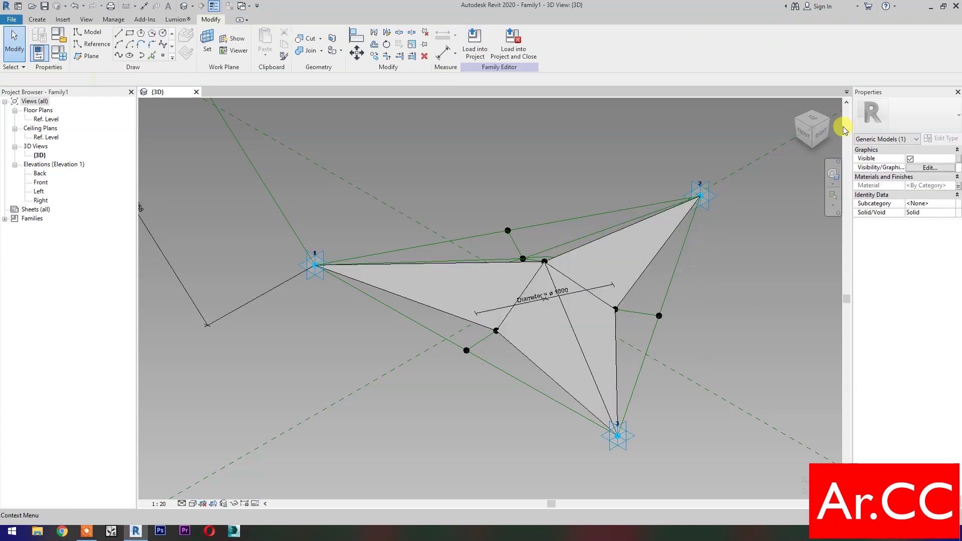
pyautogui.scroll(-5, 494, 344)
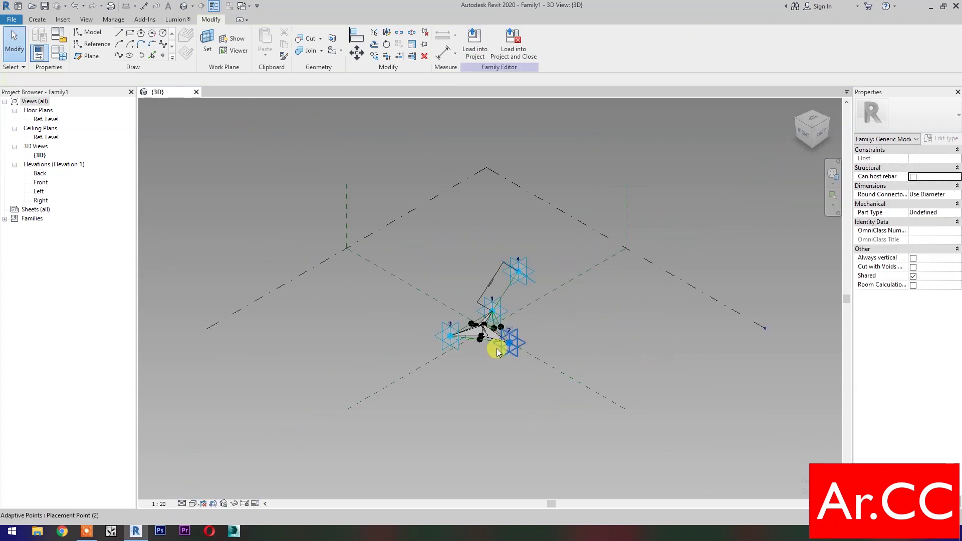
# Step: Orbit behind the model and create a surface form from the reference lines at adaptive point 2
pyautogui.scroll(3, 608, 251)
pyautogui.keyDown('shift'); pyautogui.moveTo(608, 251); pyautogui.dragTo(498, 347, button='middle'); pyautogui.keyUp('shift')
pyautogui.scroll(8, 497, 347)
pyautogui.scroll(-1, 548, 396)
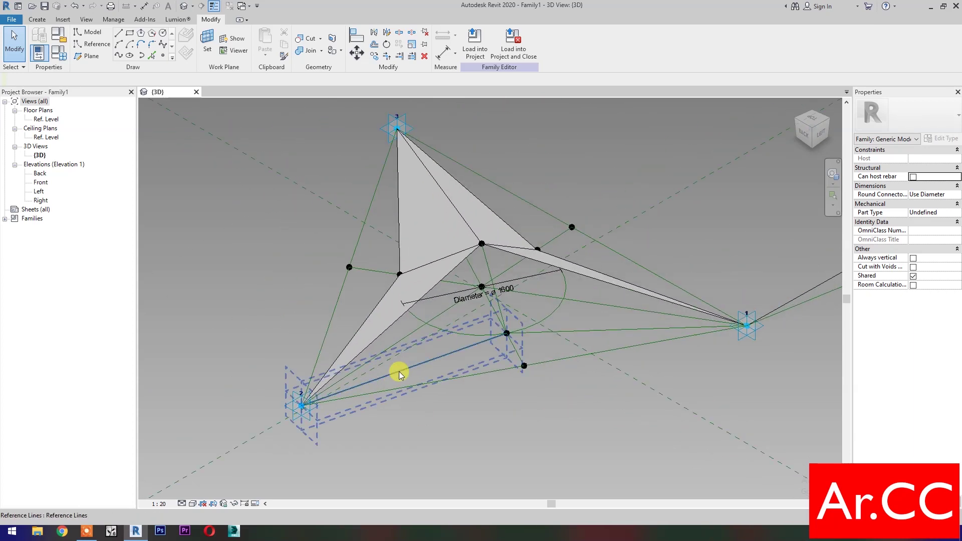
pyautogui.click(398, 370)
pyautogui.keyDown('ctrl'); pyautogui.click(483, 272); pyautogui.keyUp('ctrl')
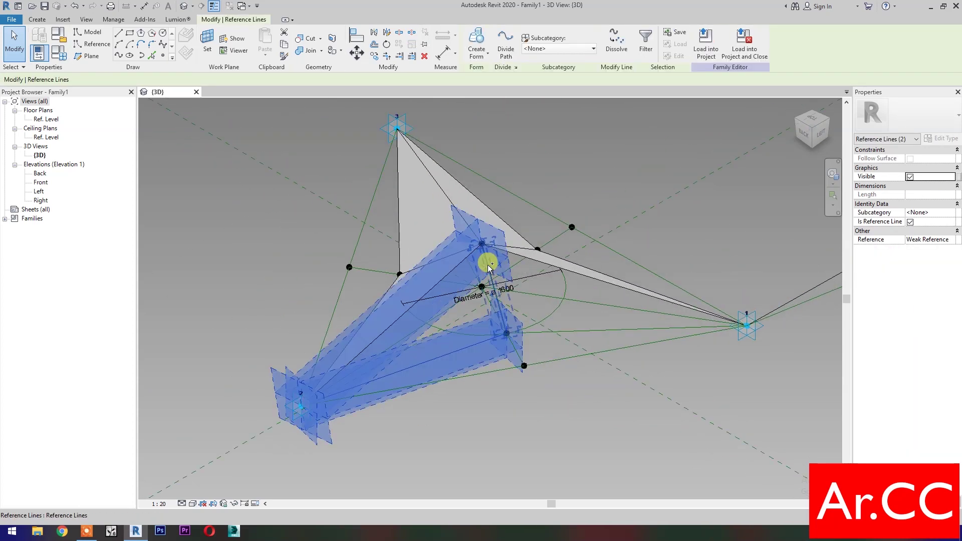
pyautogui.click(483, 42)
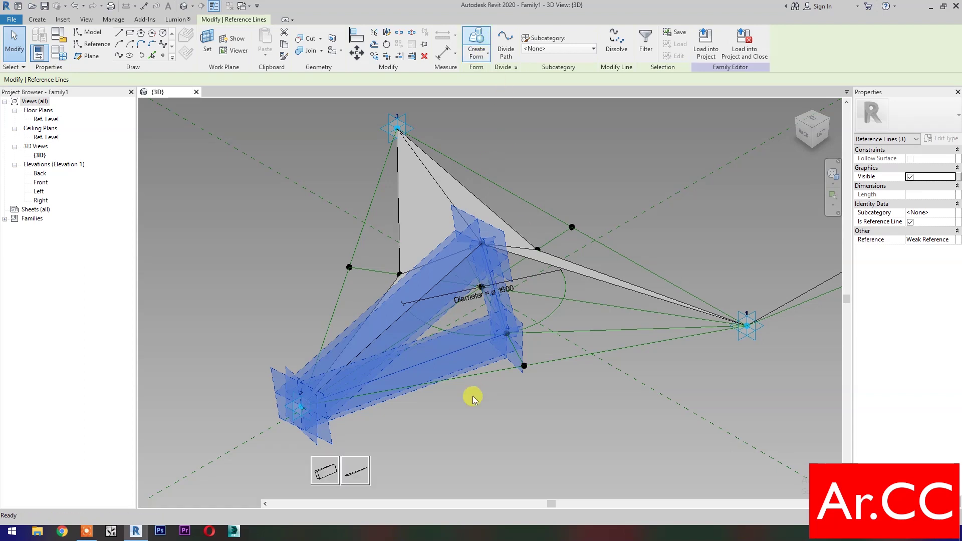
pyautogui.click(358, 466)
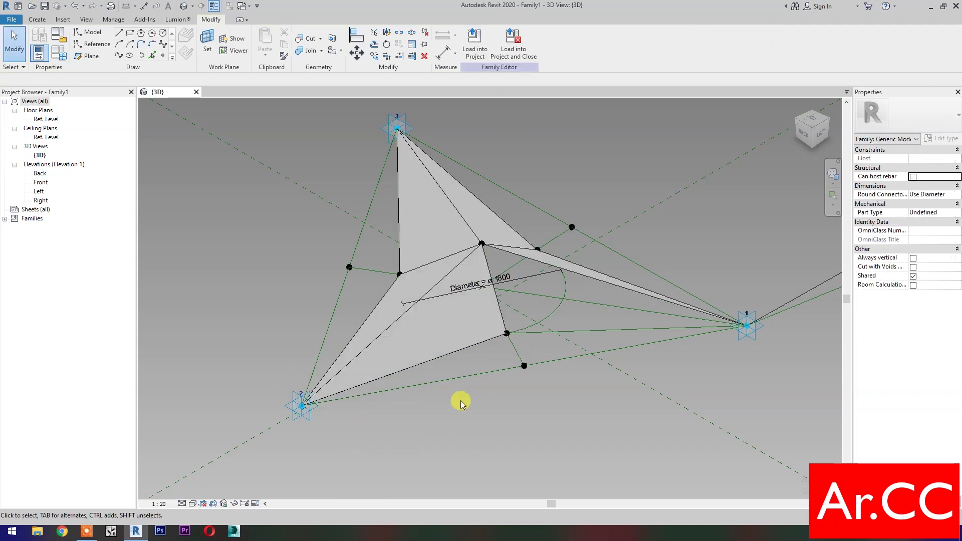
# Step: Create the last surface form toward adaptive point 1, then return to the Home view
pyautogui.click(584, 330)
pyautogui.keyDown('ctrl'); pyautogui.click(589, 281); pyautogui.keyUp('ctrl')
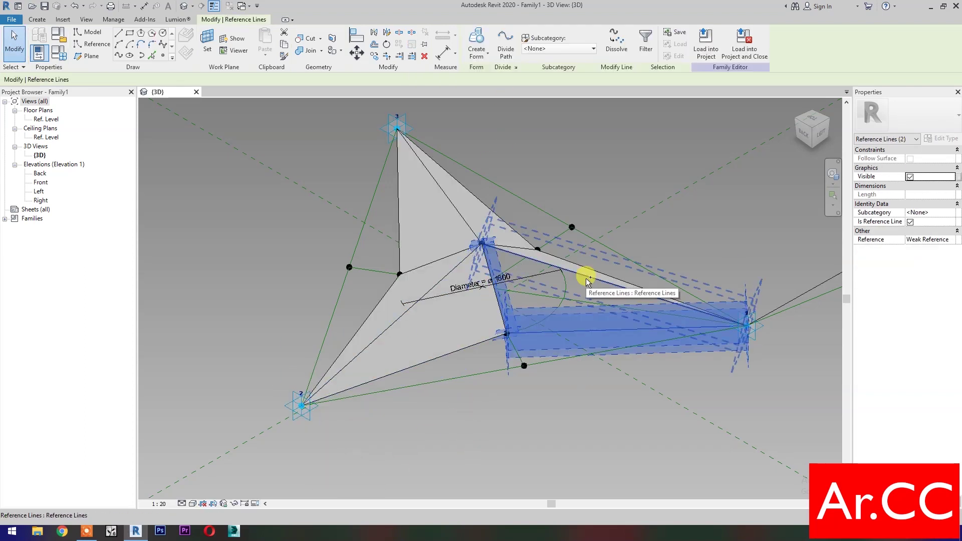
pyautogui.keyDown('ctrl'); pyautogui.click(588, 280); pyautogui.keyUp('ctrl')
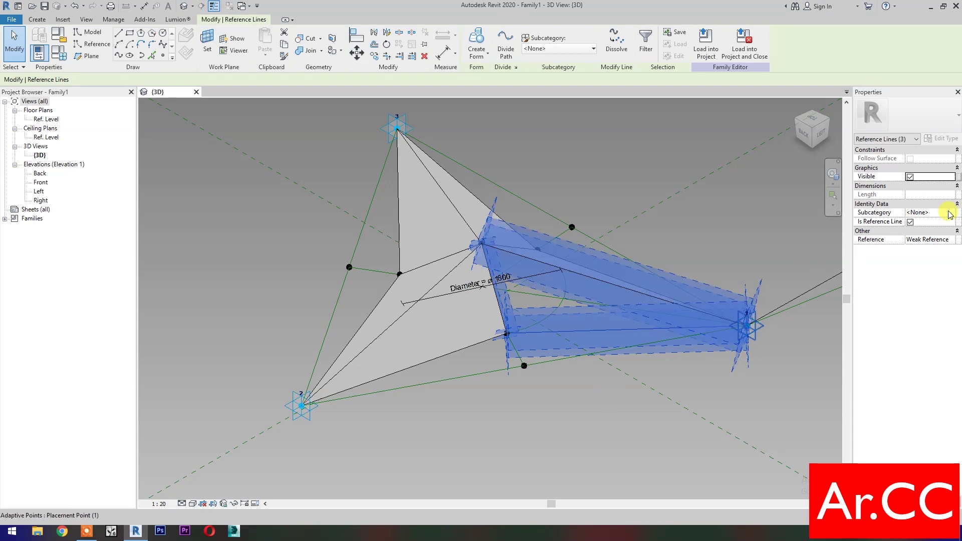
pyautogui.click(476, 43)
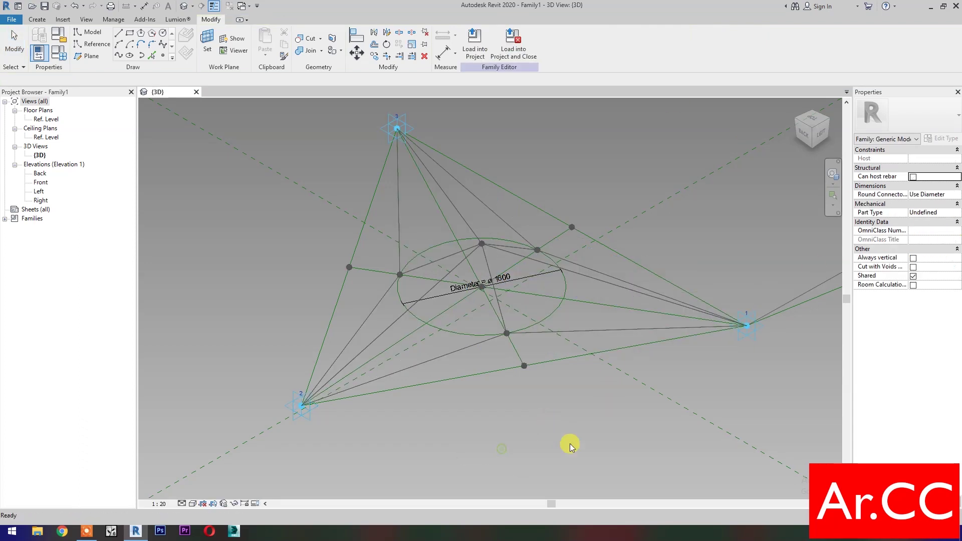
pyautogui.click(799, 111)
pyautogui.moveTo(470, 376); pyautogui.dragTo(543, 453, button='middle')
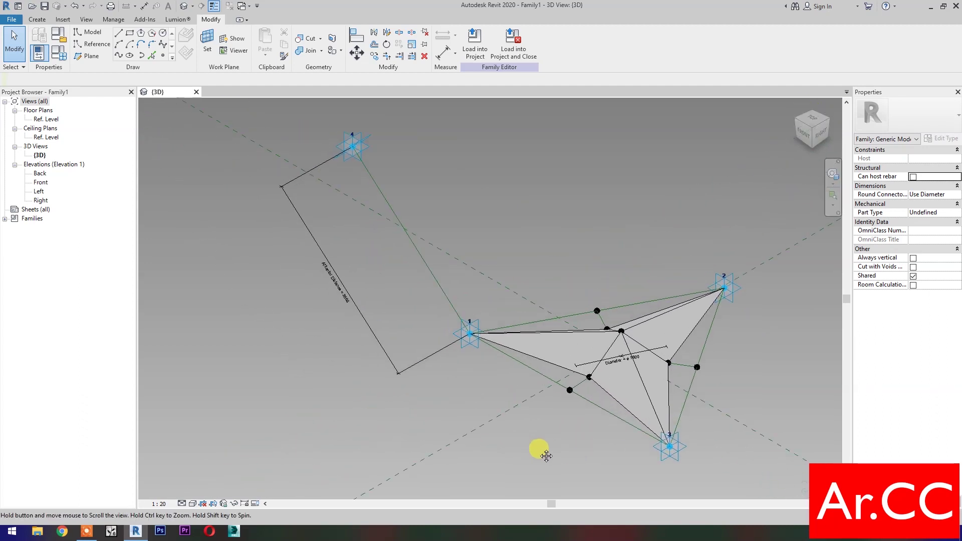
# Step: In Family Types, add Attractor Divisor as an Integer instance parameter grouped under Dimensions
pyautogui.click(69, 59)
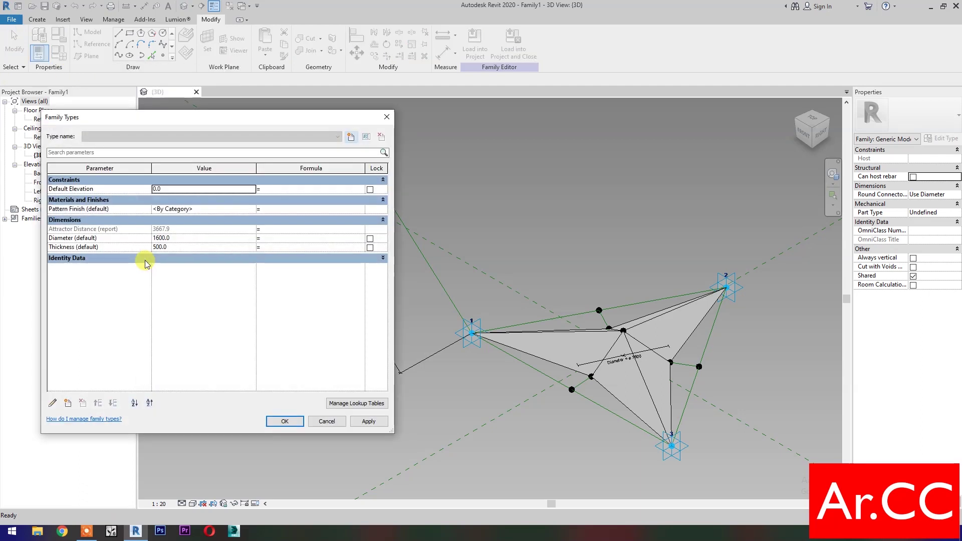
pyautogui.click(69, 404)
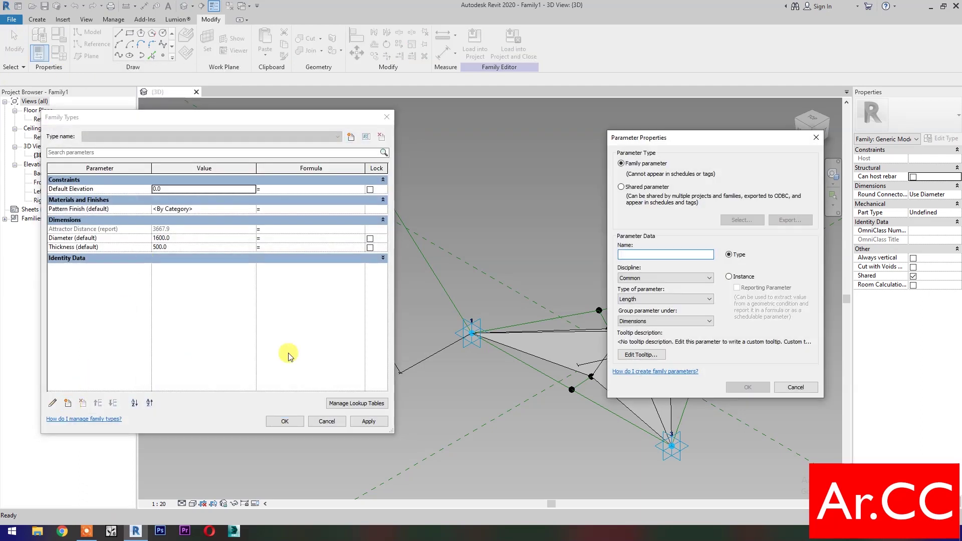
pyautogui.click(730, 277)
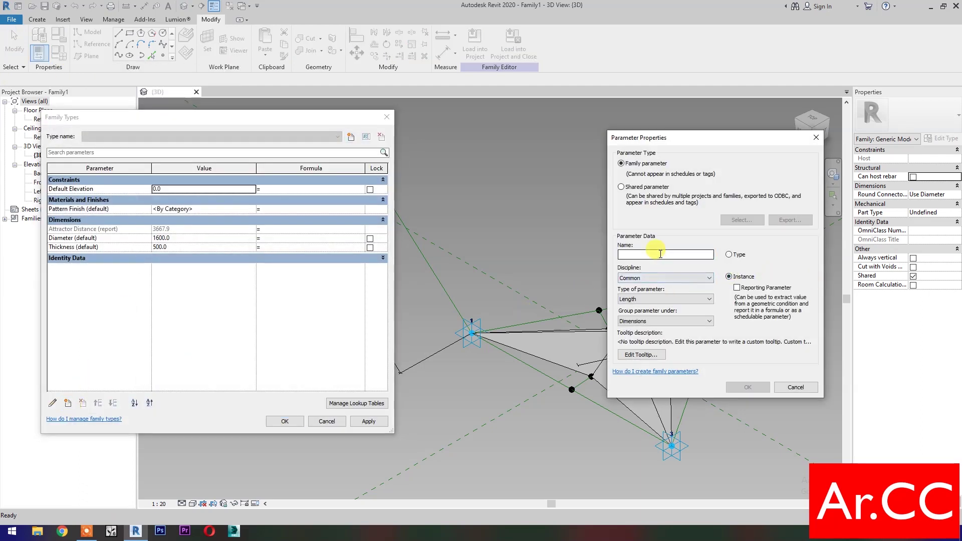
pyautogui.click(639, 256)
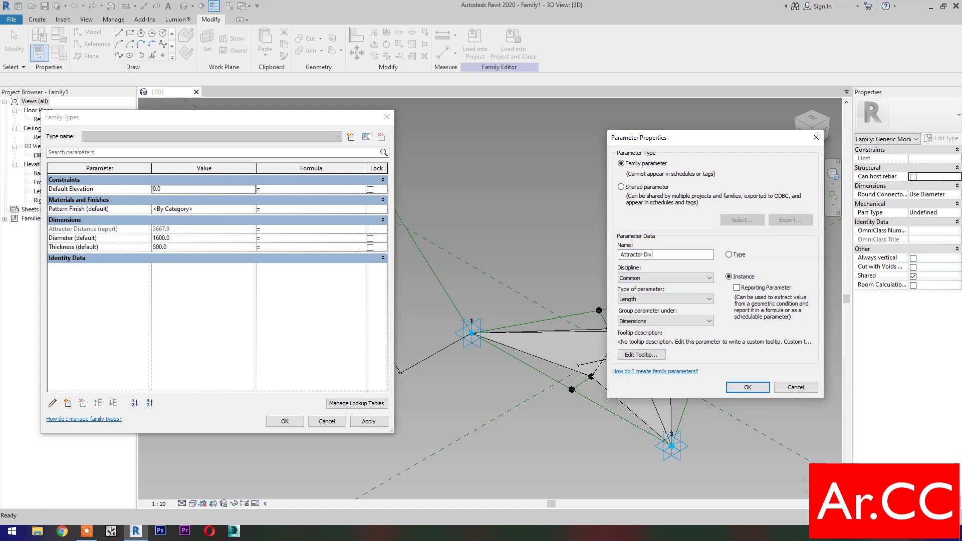
pyautogui.click(643, 297)
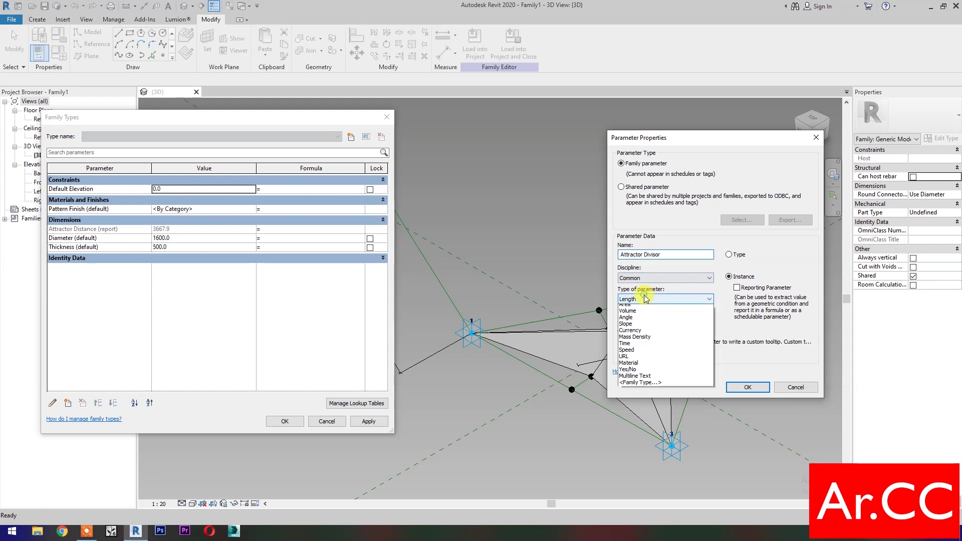
pyautogui.click(647, 316)
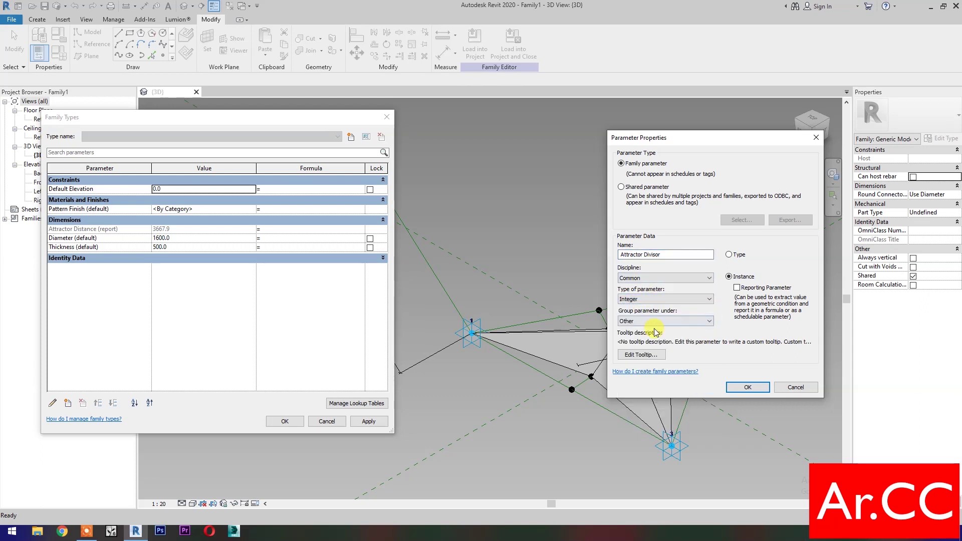
pyautogui.click(652, 321)
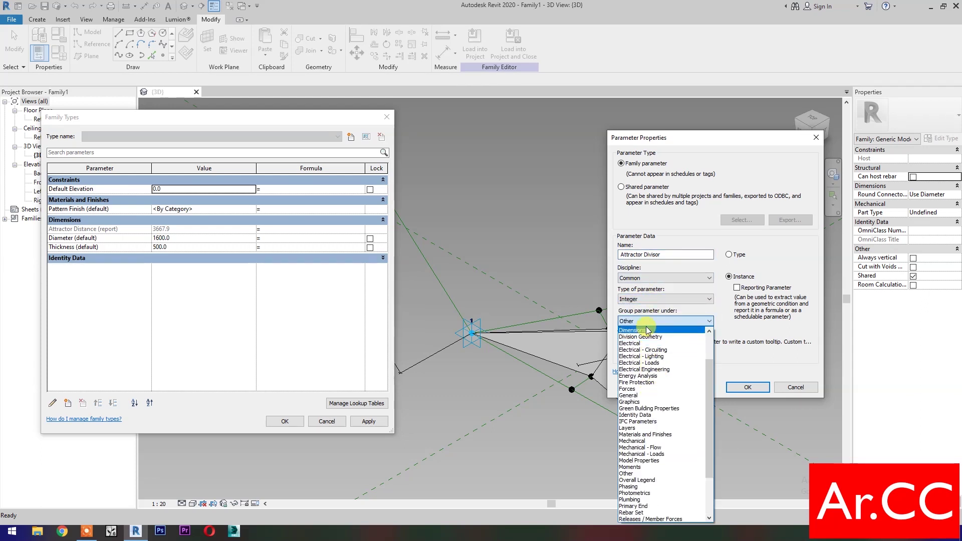
pyautogui.click(647, 332)
pyautogui.click(736, 387)
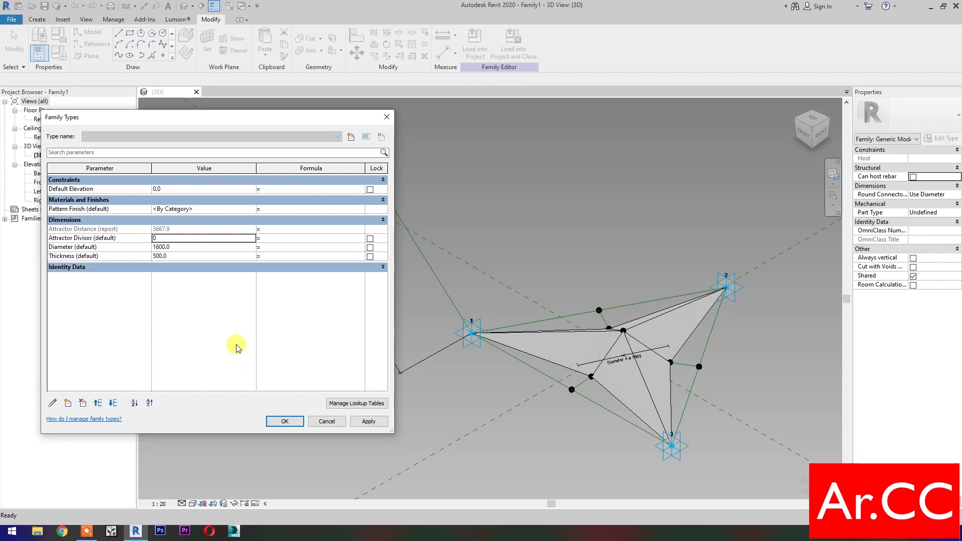
# Step: Set Attractor Divisor to 10 and drive Diameter with the formula Attractor Distance / Attractor Divisor
pyautogui.click(172, 239)
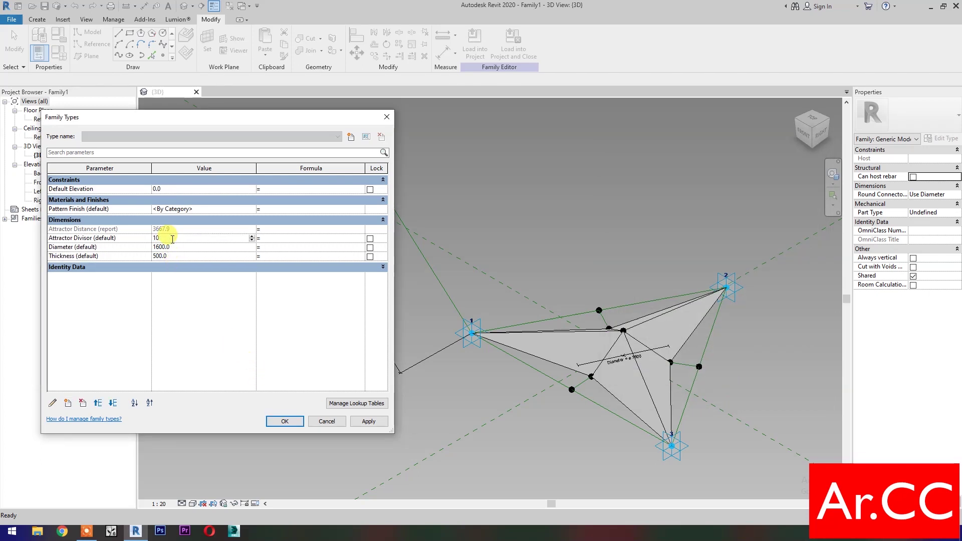
pyautogui.click(279, 248)
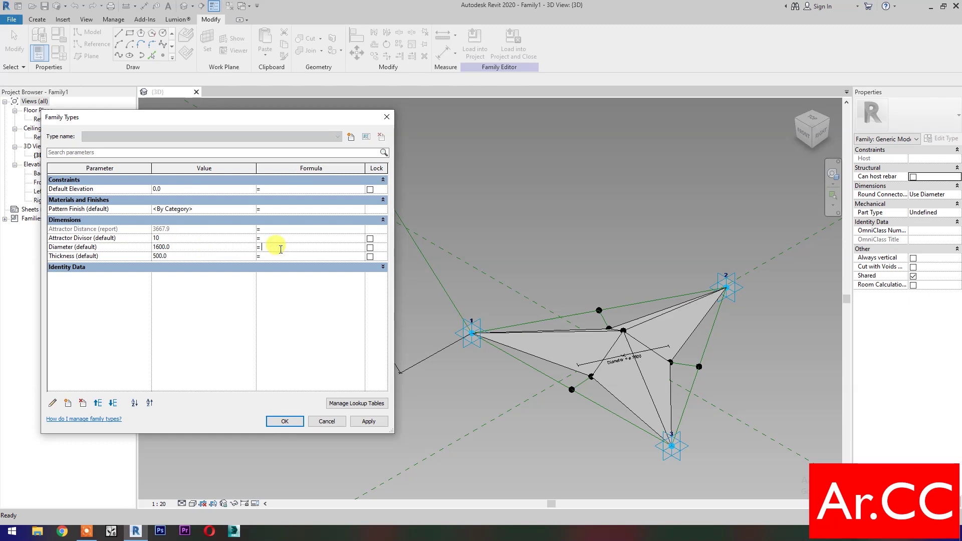
pyautogui.write('Attractor Distance / Attractor Divisor')
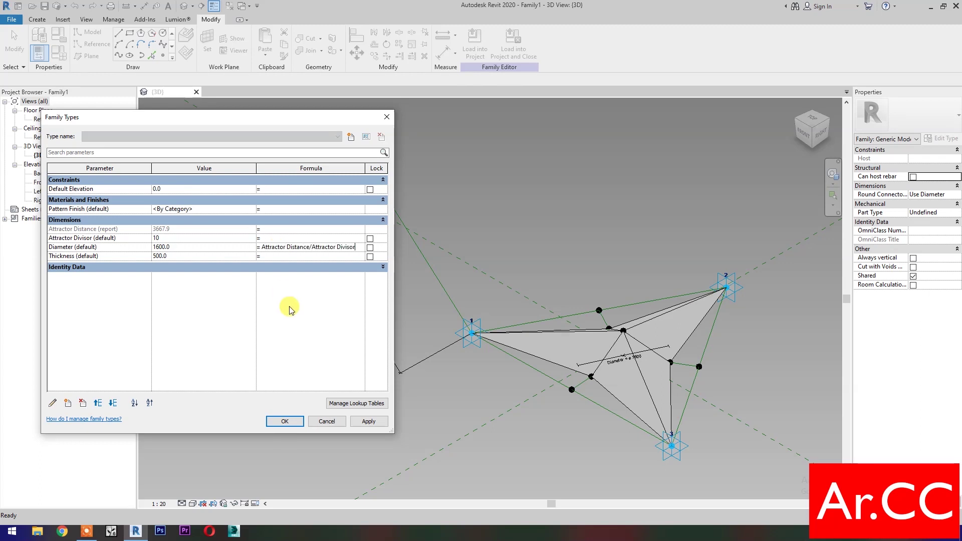
pyautogui.click(365, 421)
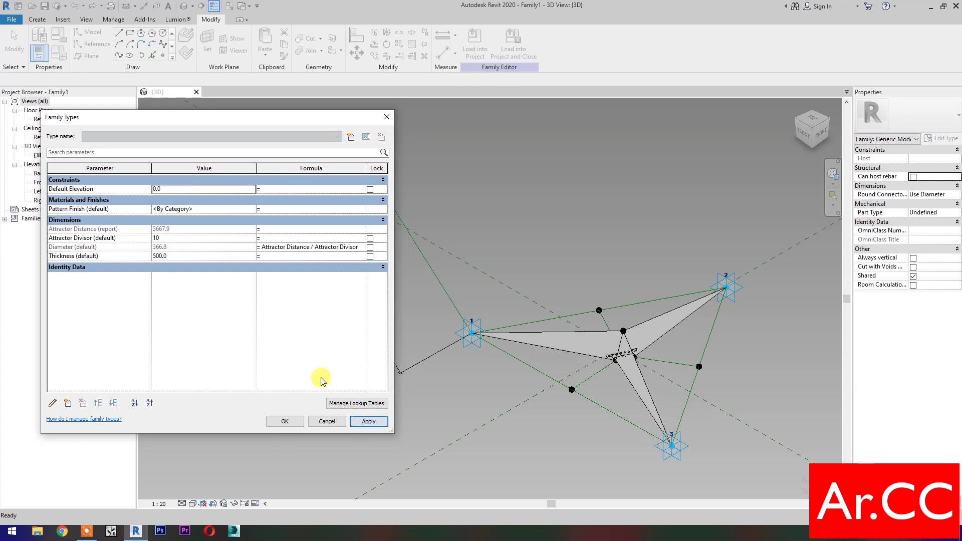
# Step: Set Thickness to 50, close Family Types, and untick the family's Shared property
pyautogui.click(214, 257)
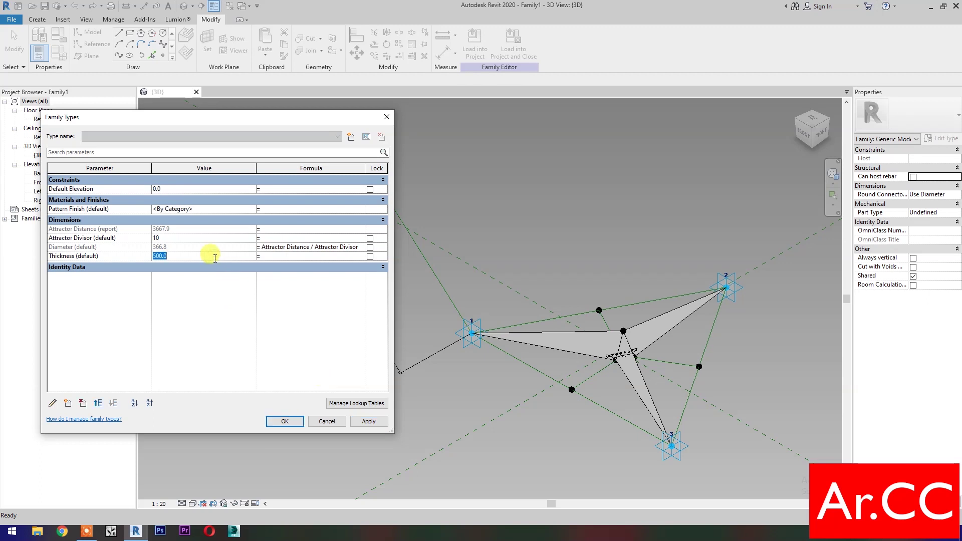
pyautogui.write('50')
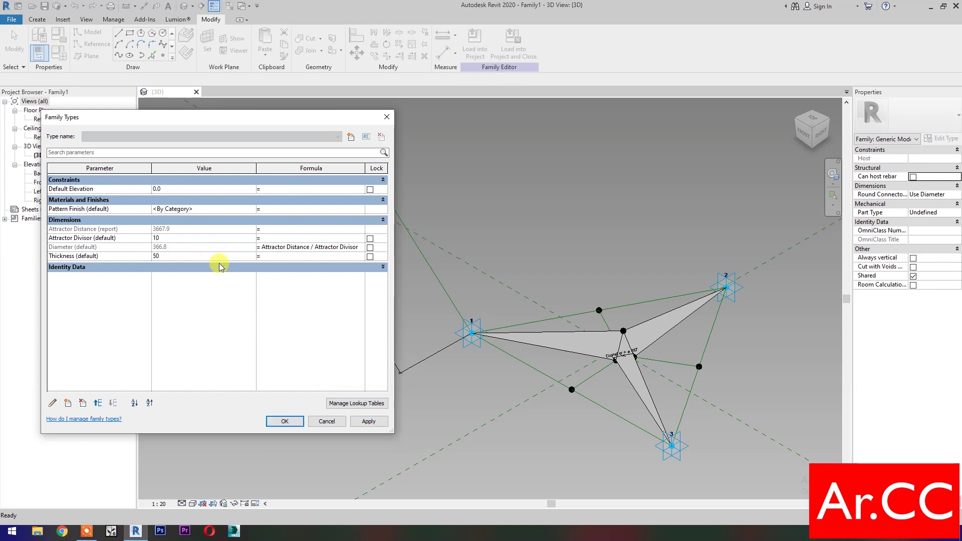
pyautogui.click(369, 421)
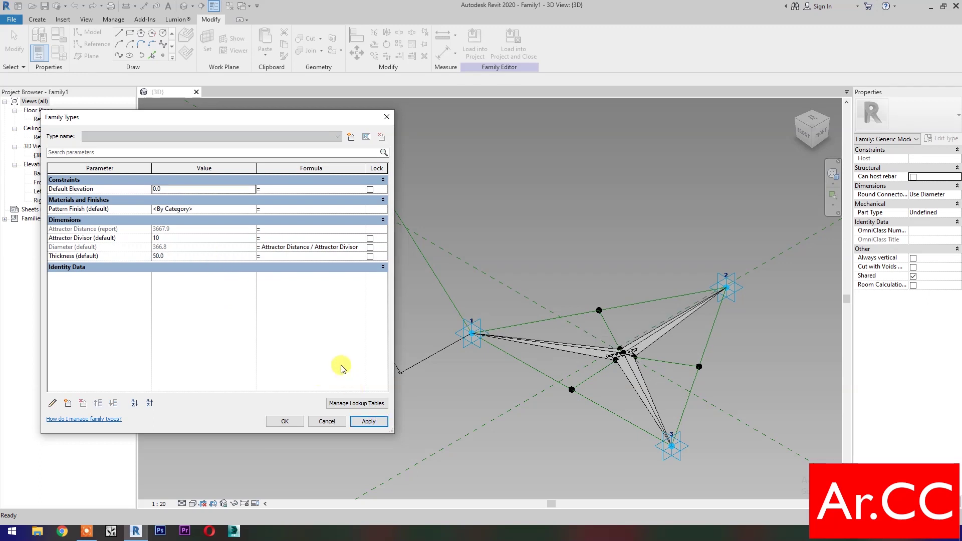
pyautogui.click(286, 422)
pyautogui.click(913, 276)
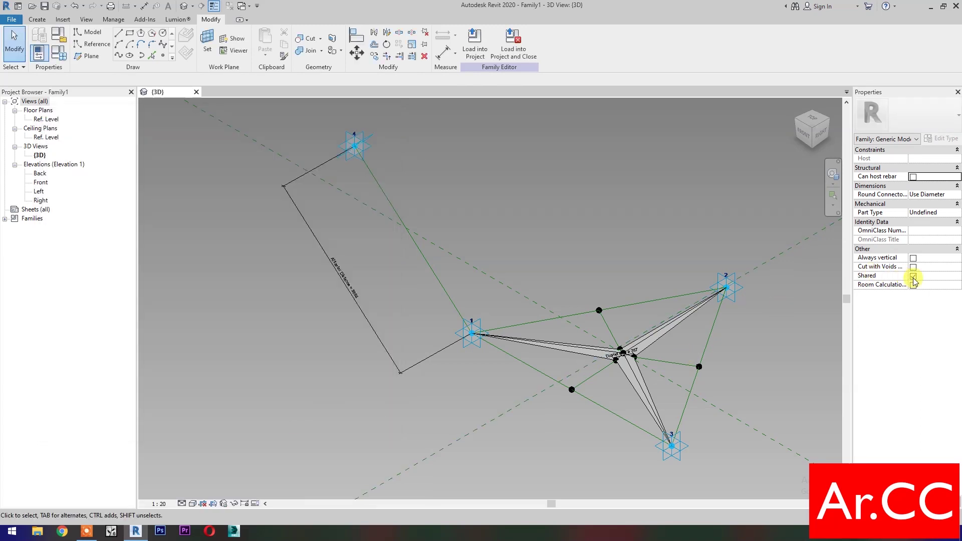
# Step: Tick Always vertical and save the family as Adaptive Al Bahr Panel
pyautogui.click(913, 258)
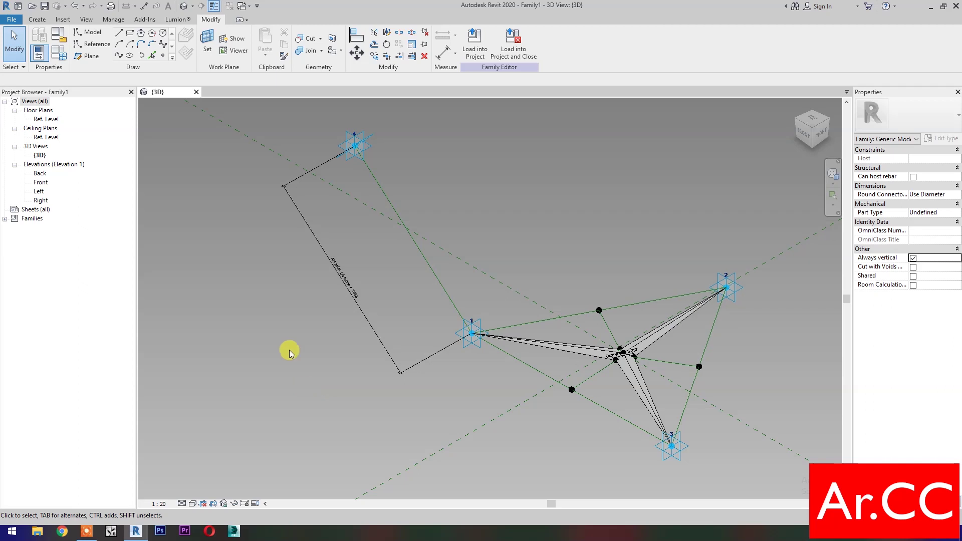
pyautogui.click(45, 6)
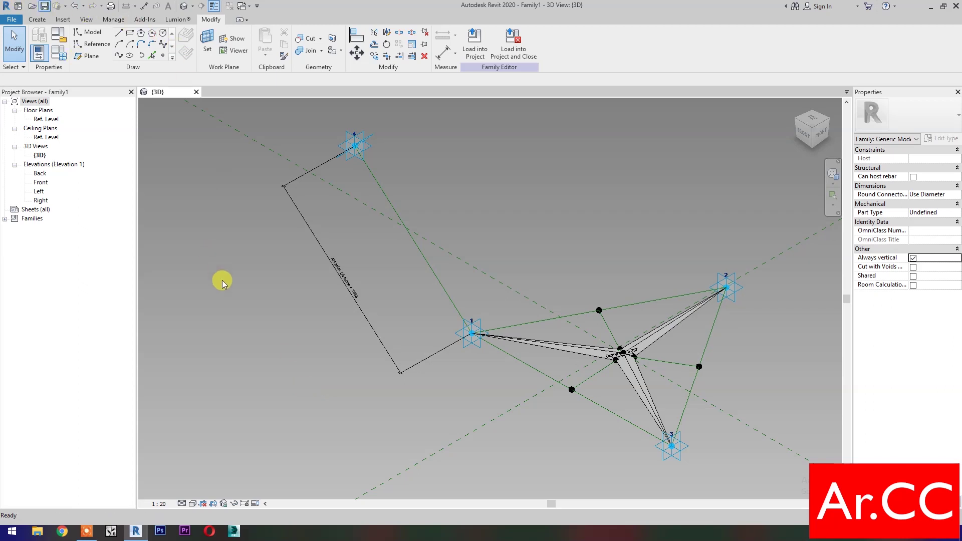
pyautogui.write('Adaptive Al Bahr Panel')
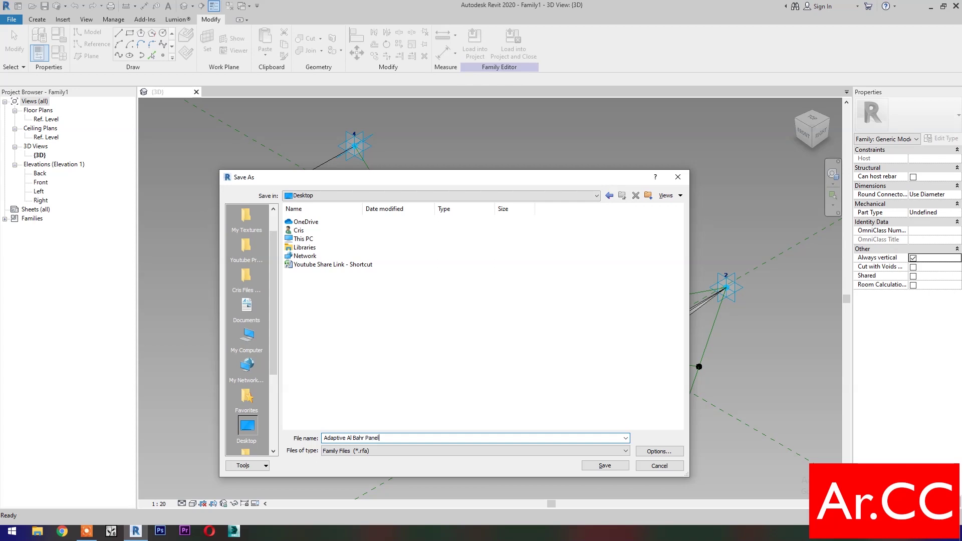
pyautogui.click(604, 466)
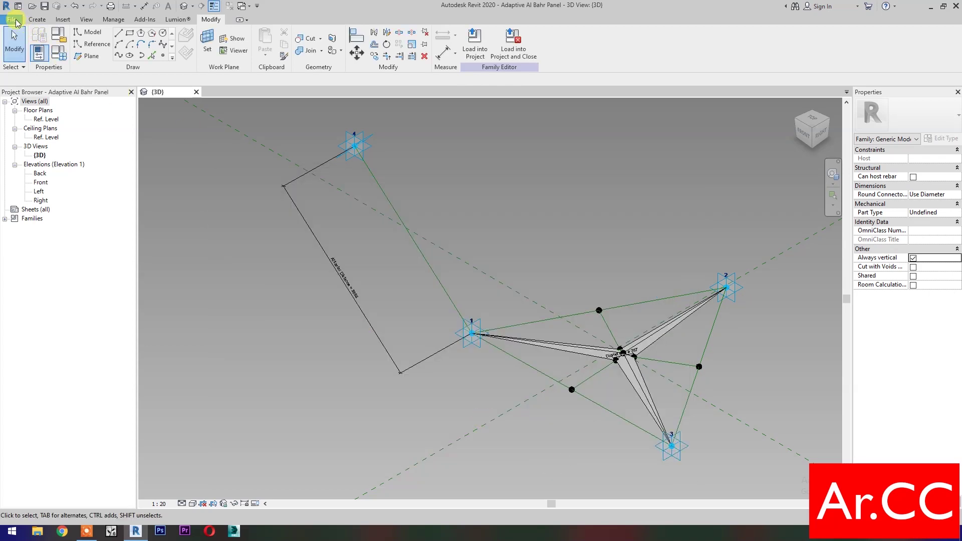
# Step: Start a new family from the File menu
pyautogui.click(15, 22)
pyautogui.moveTo(20, 60)
pyautogui.click(123, 96)
# Step: Open Metric Generic Model Pattern Based.rft as a new family and centre its pattern grid
pyautogui.scroll(-2, 496, 230)
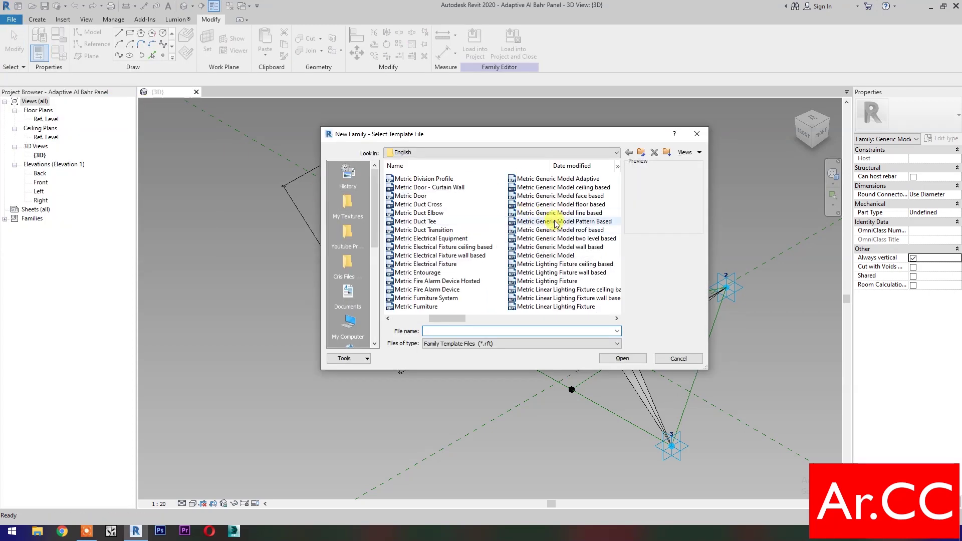
pyautogui.click(555, 224)
pyautogui.click(623, 359)
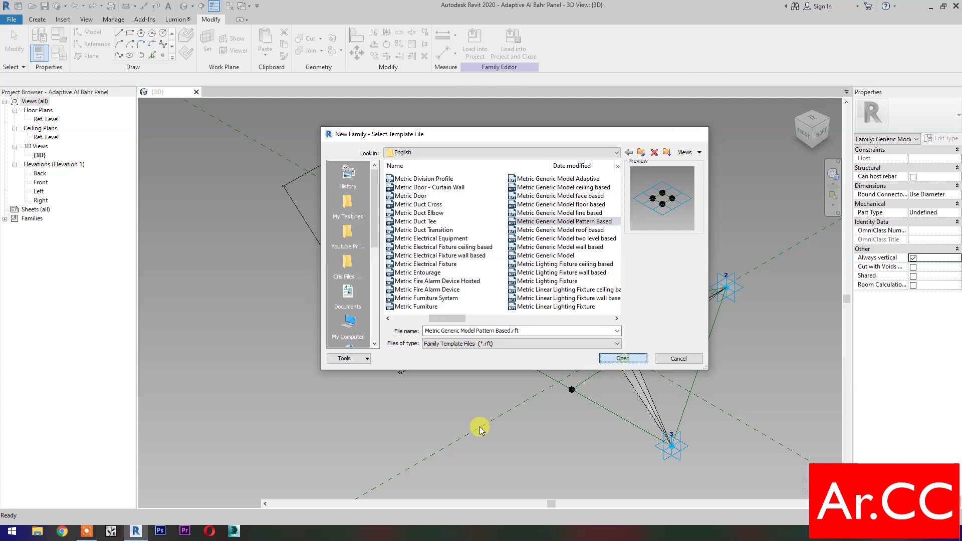
pyautogui.scroll(5, 492, 393)
pyautogui.moveTo(500, 466); pyautogui.dragTo(499, 474, button='middle')
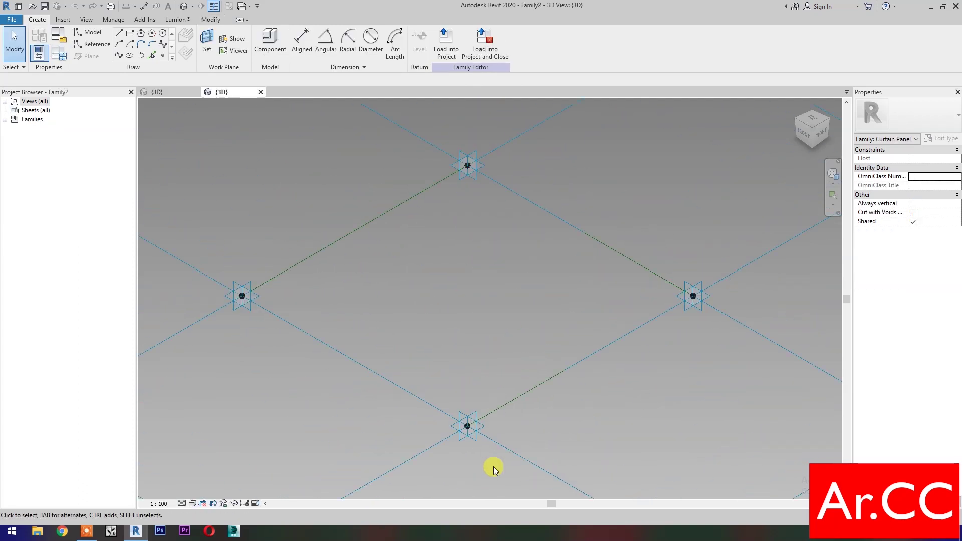
# Step: Set a placement point as the reference-point work plane and select the two side adaptive points
pyautogui.click(165, 57)
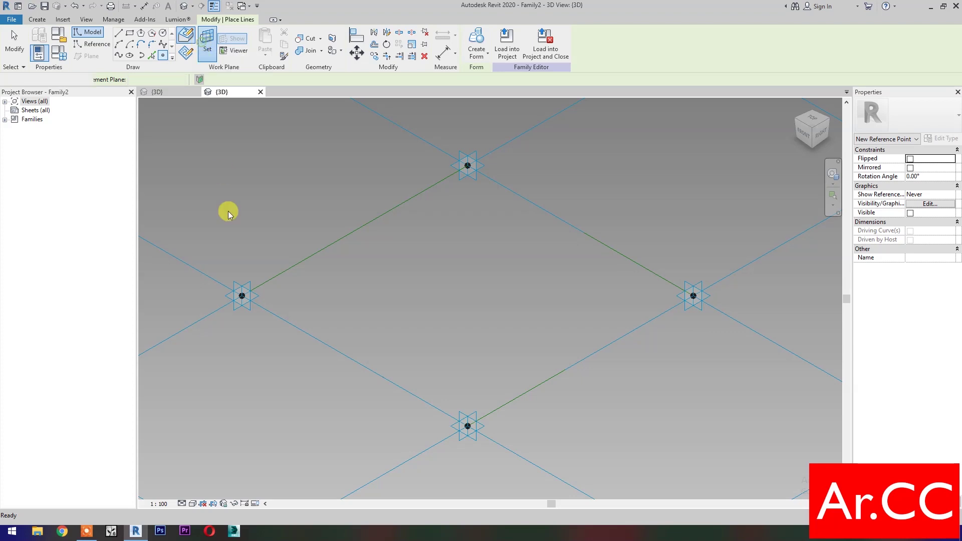
pyautogui.press('Escape')
pyautogui.press('Return')
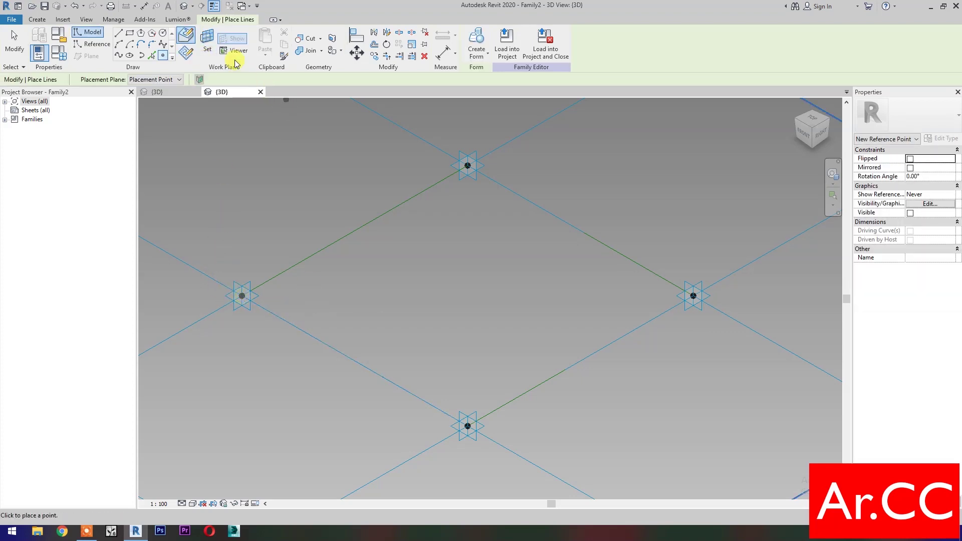
pyautogui.click(211, 38)
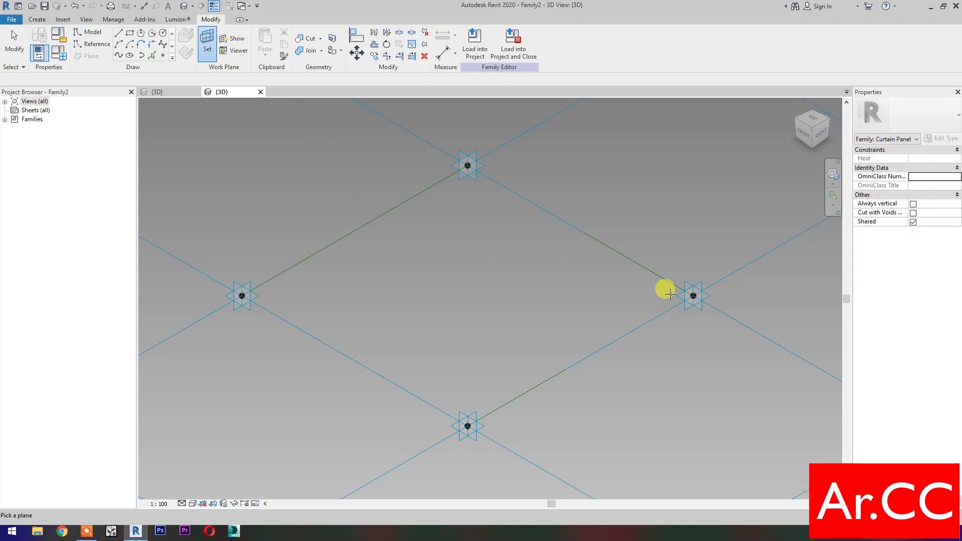
pyautogui.click(693, 295)
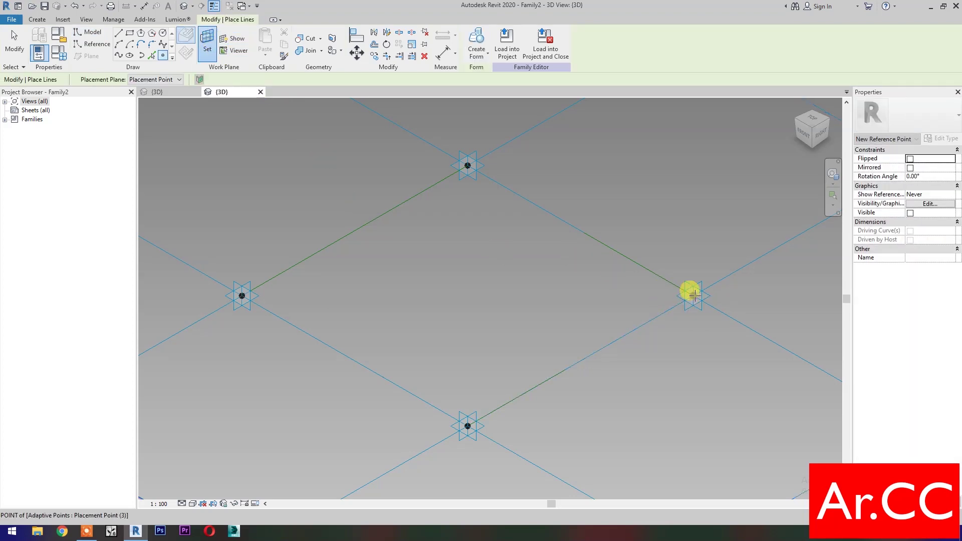
pyautogui.press('Escape')
pyautogui.moveTo(194, 239); pyautogui.dragTo(789, 343)
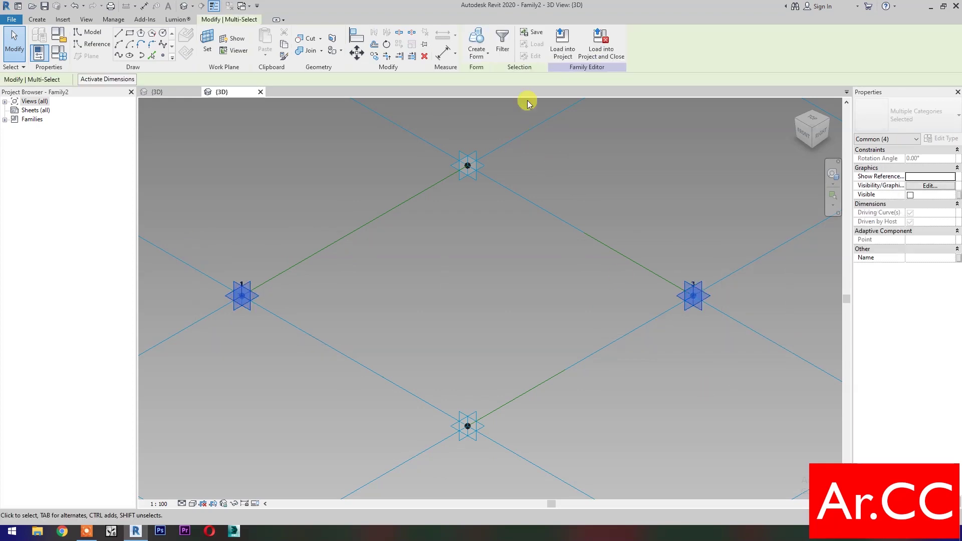
# Step: Filter the current selection down to just the reference points
pyautogui.click(502, 44)
pyautogui.click(543, 217)
pyautogui.click(392, 208)
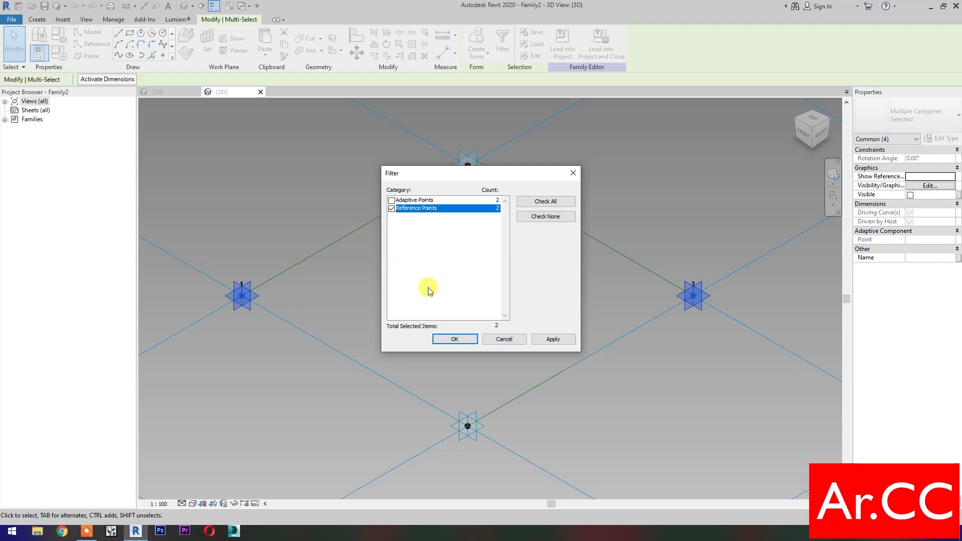
pyautogui.click(454, 339)
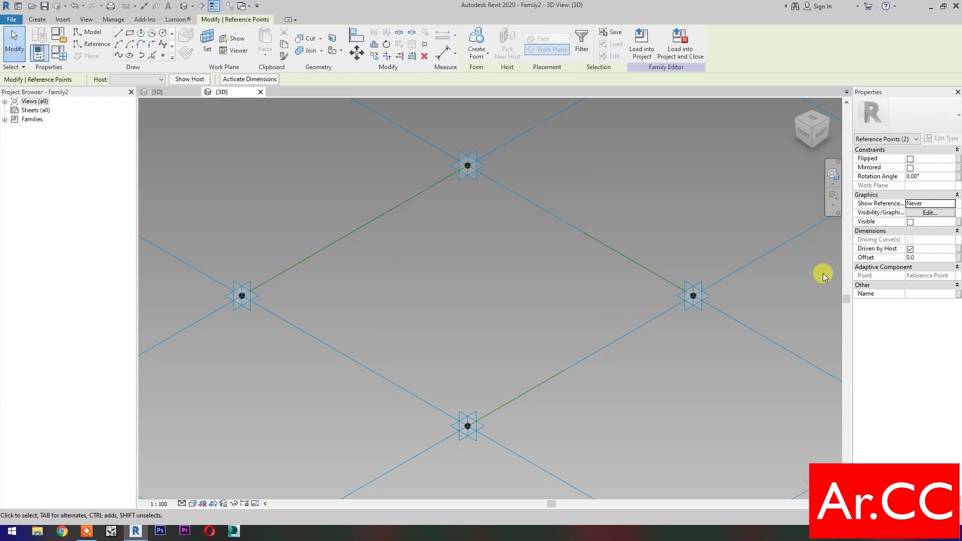
# Step: Raise both points by 500 through a new 'Offset' instance parameter, then join them with a reference line
pyautogui.click(924, 257)
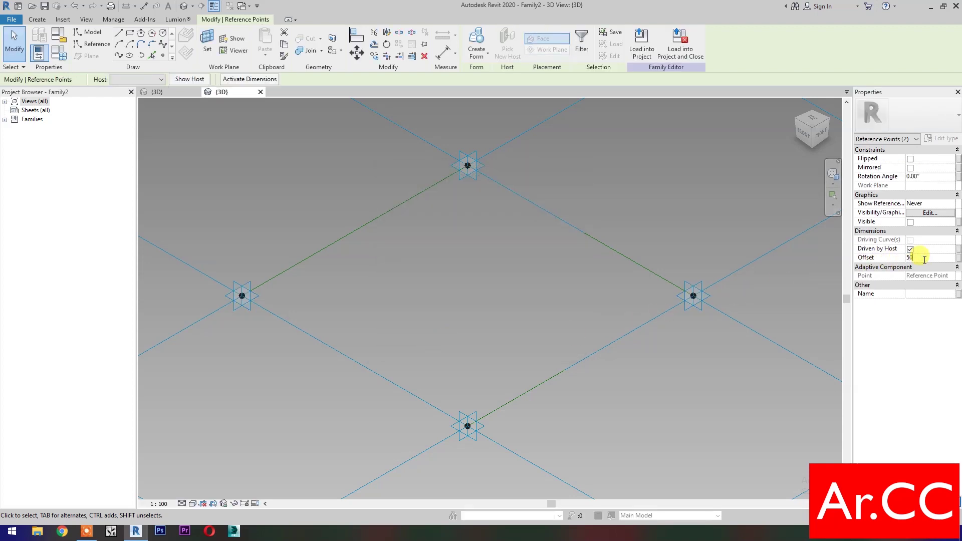
pyautogui.press('Return')
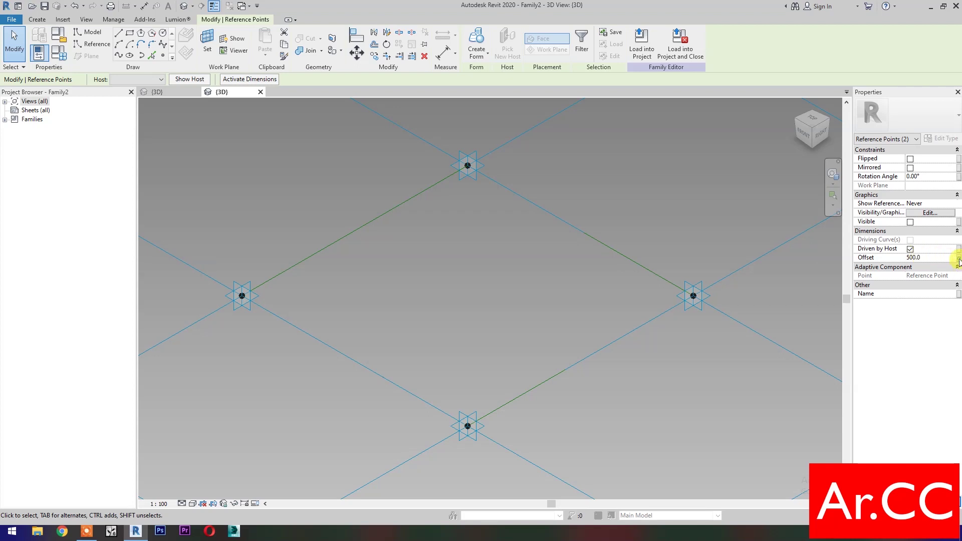
pyautogui.click(957, 258)
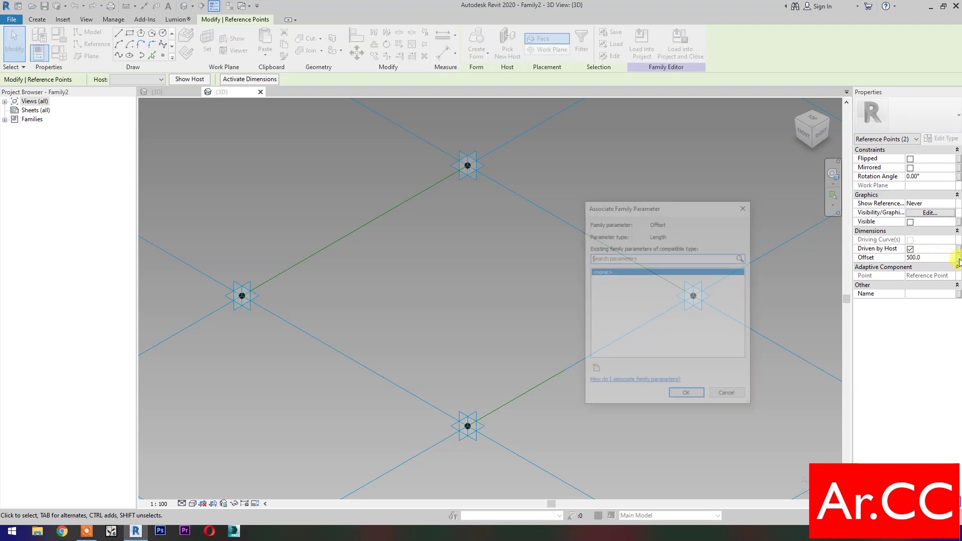
pyautogui.click(595, 373)
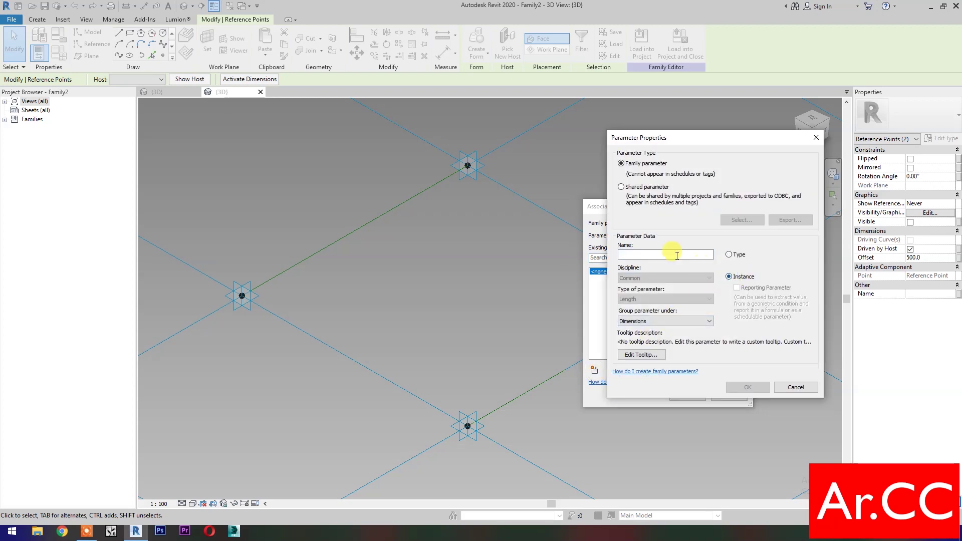
pyautogui.write('Offset')
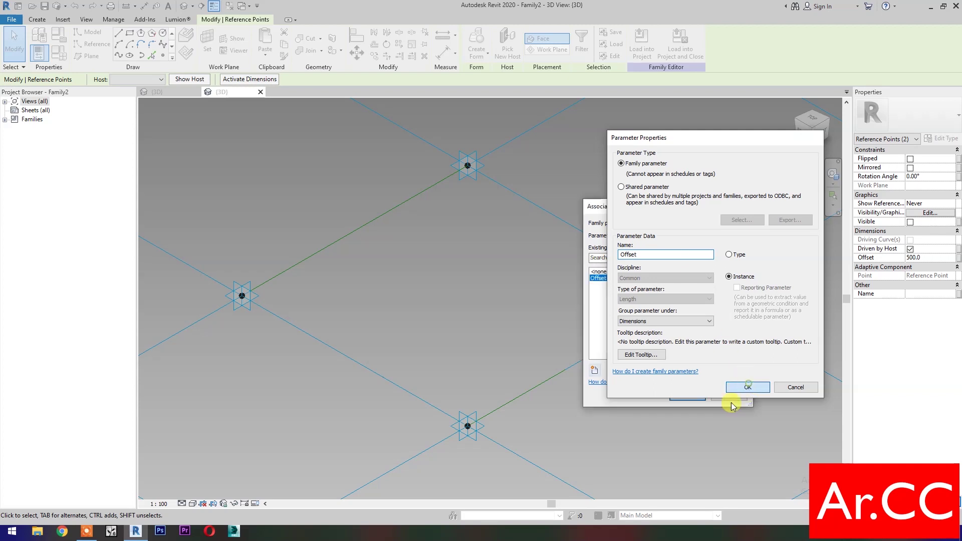
pyautogui.click(748, 387)
pyautogui.click(684, 395)
pyautogui.click(119, 56)
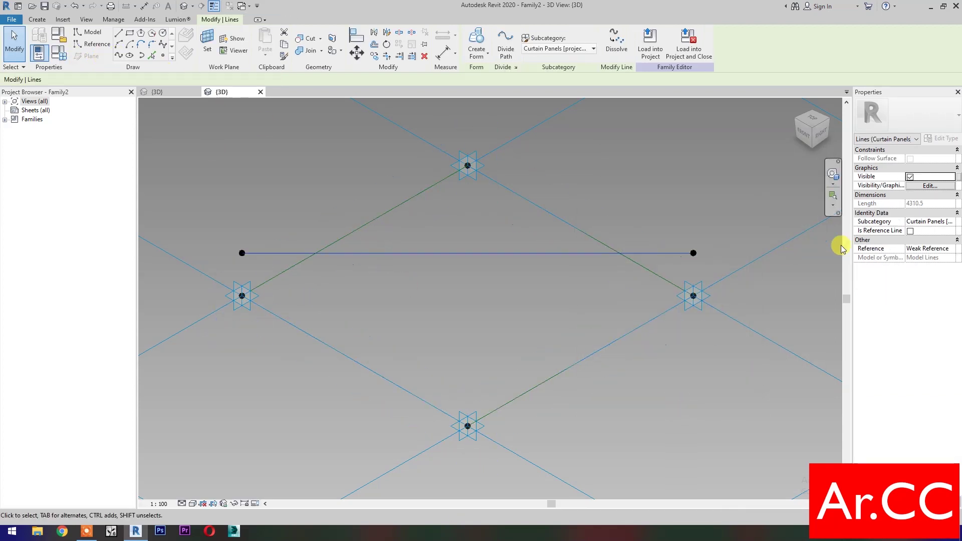
# Step: Place a reference point on the horizontal reference line and select it
pyautogui.click(163, 57)
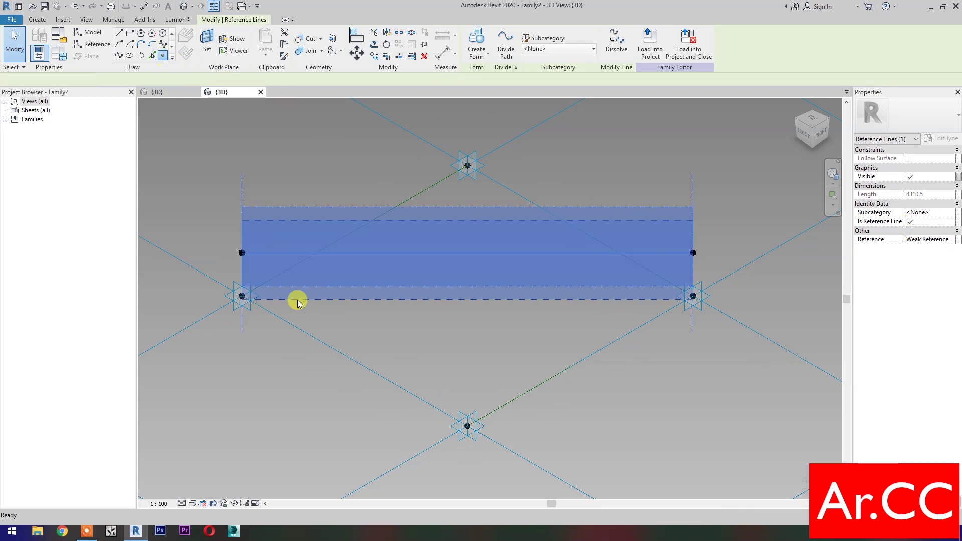
pyautogui.click(284, 254)
pyautogui.press('Escape')
pyautogui.press('Escape')
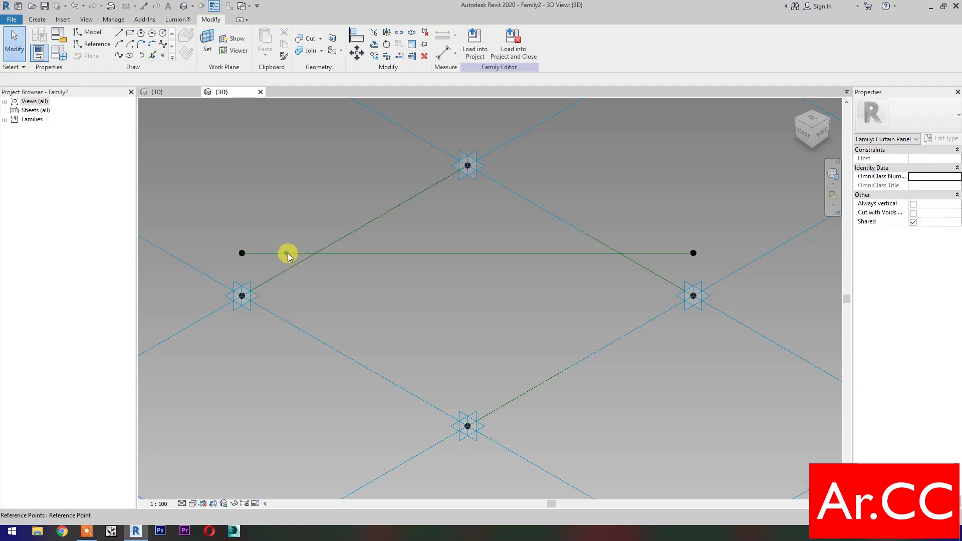
pyautogui.click(286, 253)
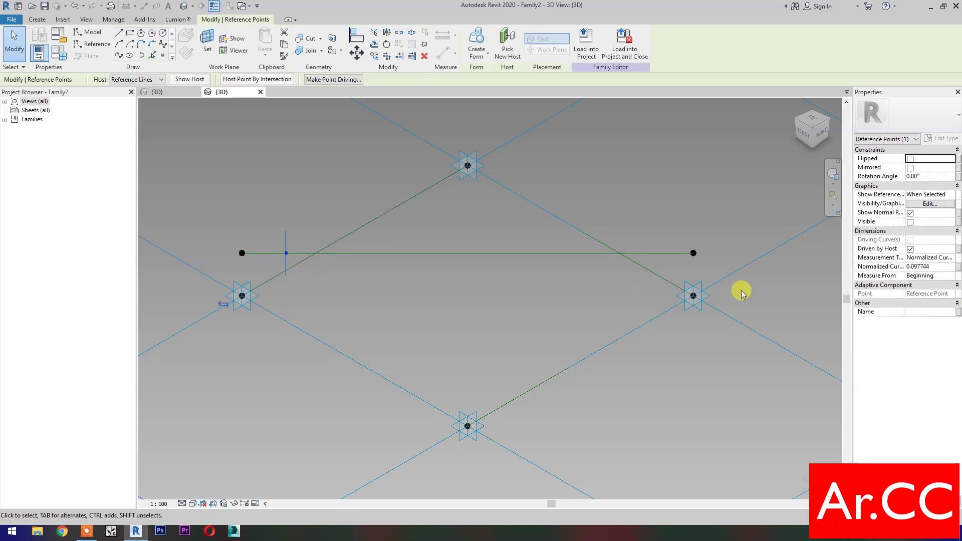
# Step: Set the point's normalized curve parameter to 0.1, driven by a new instance parameter 'NC'
pyautogui.click(944, 268)
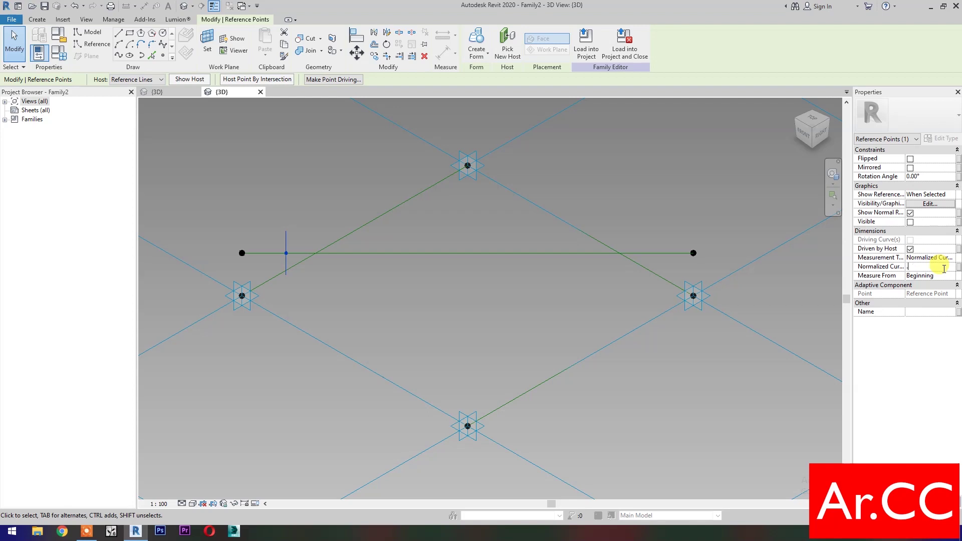
pyautogui.write('.1')
pyautogui.click(958, 267)
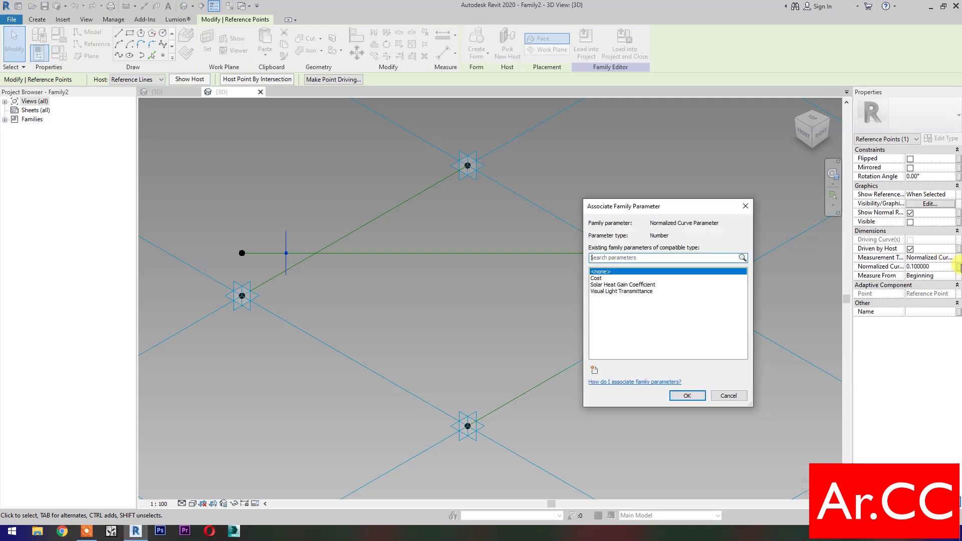
pyautogui.click(594, 370)
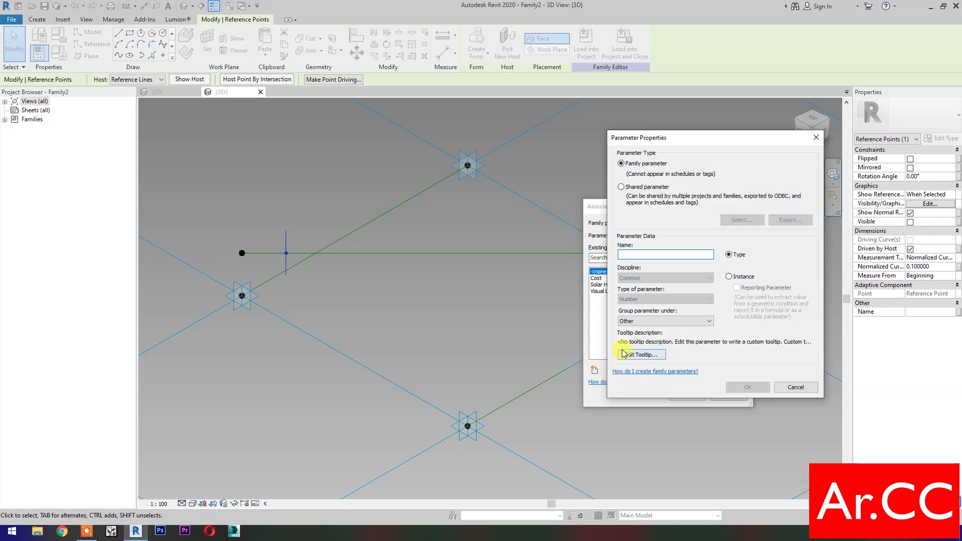
pyautogui.click(729, 276)
pyautogui.click(667, 255)
pyautogui.write('NCP')
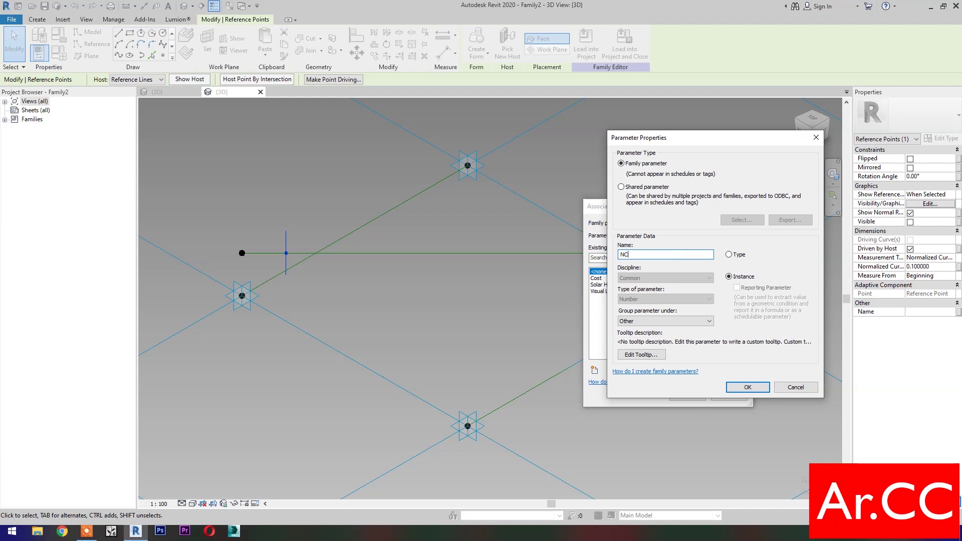
pyautogui.click(747, 388)
pyautogui.click(689, 395)
pyautogui.click(664, 404)
pyautogui.click(609, 344)
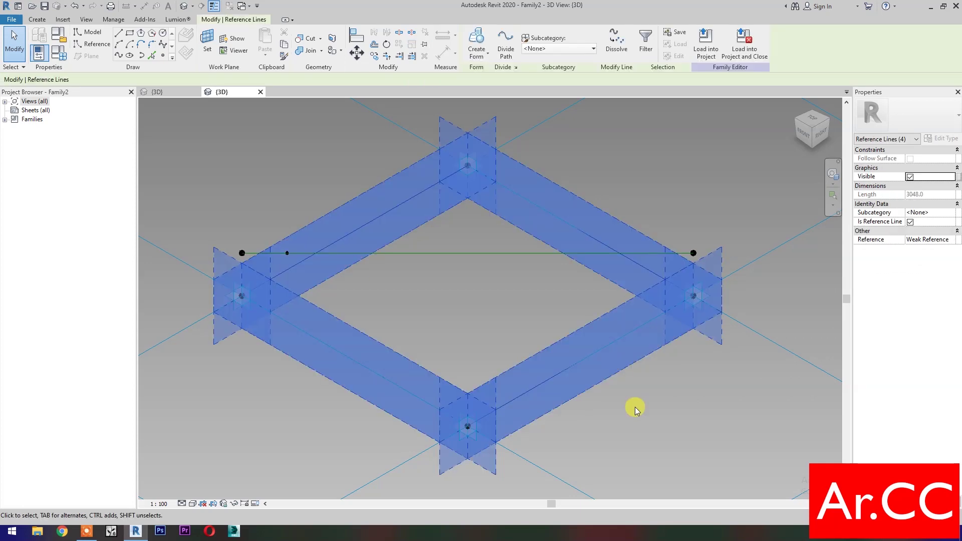
# Step: Create a flat surface from the four lines and divide it with 20 U divisions
pyautogui.click(476, 40)
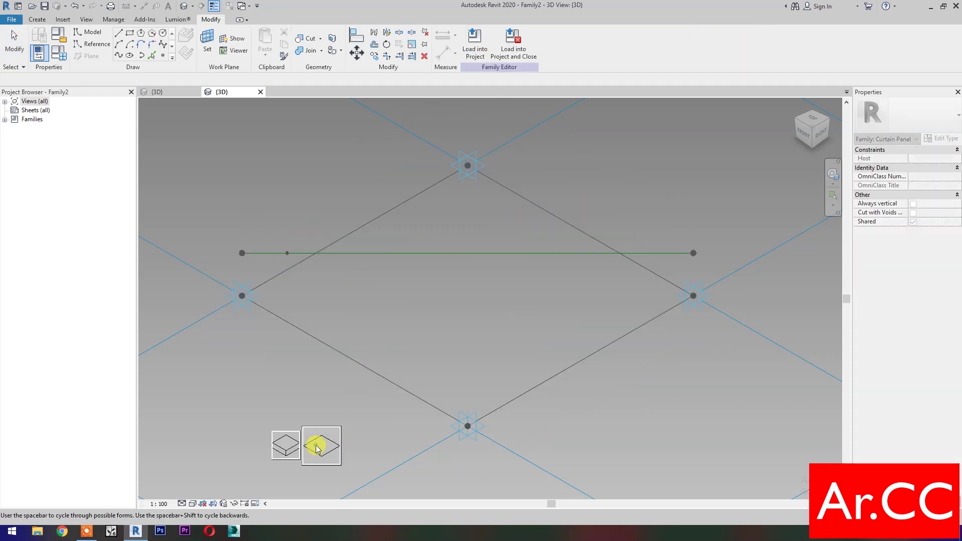
pyautogui.click(316, 445)
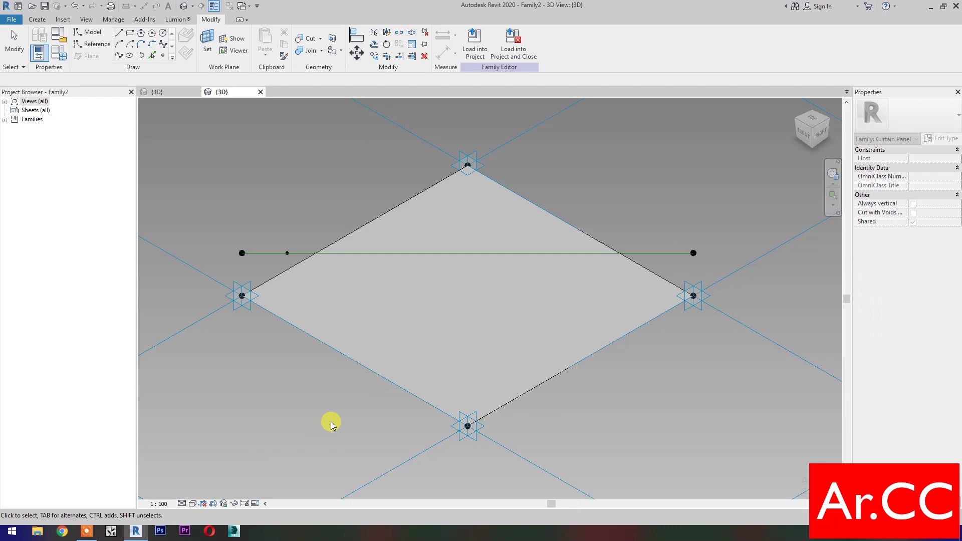
pyautogui.click(368, 226)
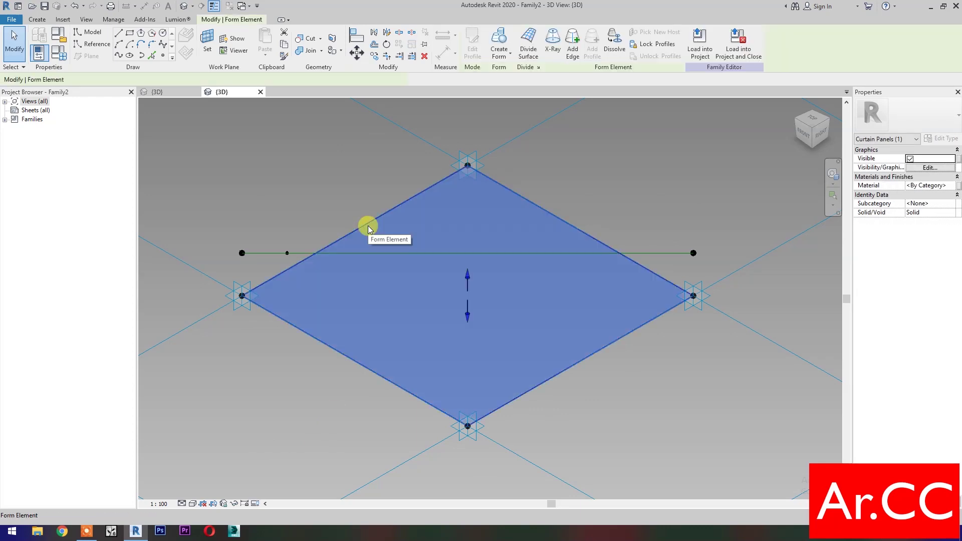
pyautogui.click(530, 51)
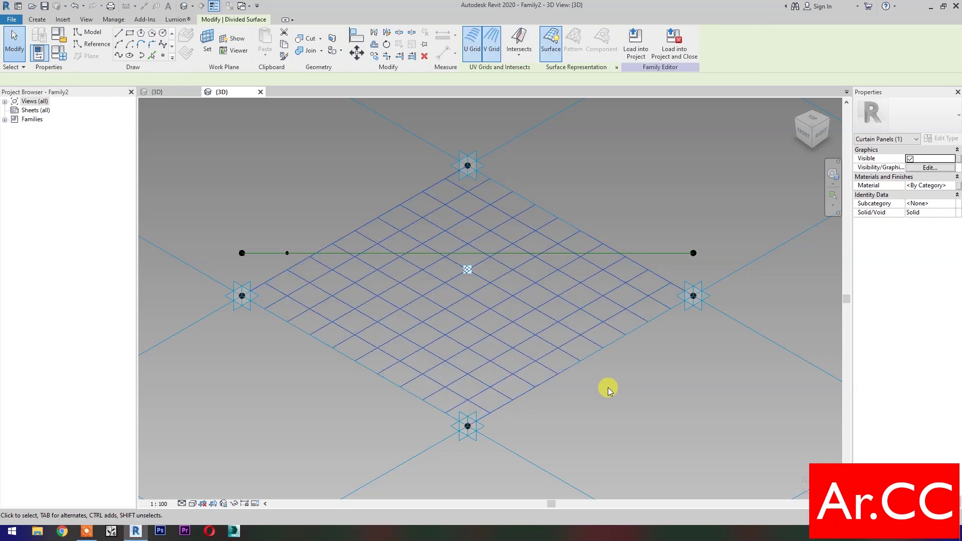
pyautogui.click(921, 196)
pyautogui.write('20')
pyautogui.click(922, 251)
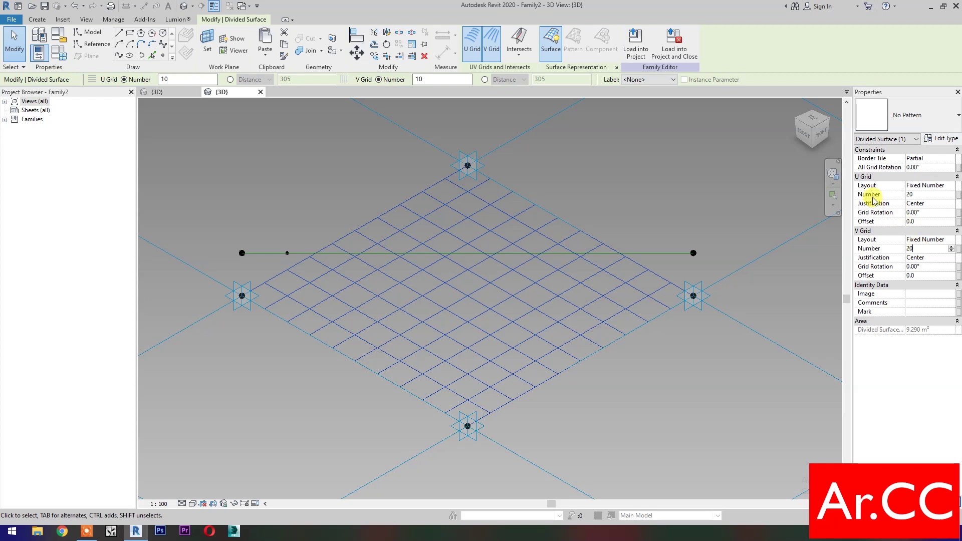
# Step: Link the U grid count to a new family parameter 'U Grid'
pyautogui.click(958, 195)
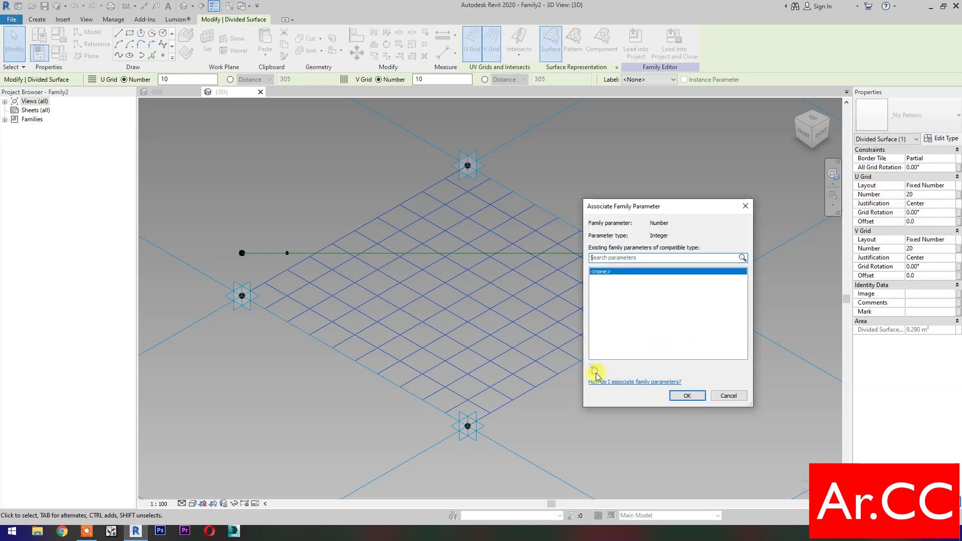
pyautogui.click(595, 371)
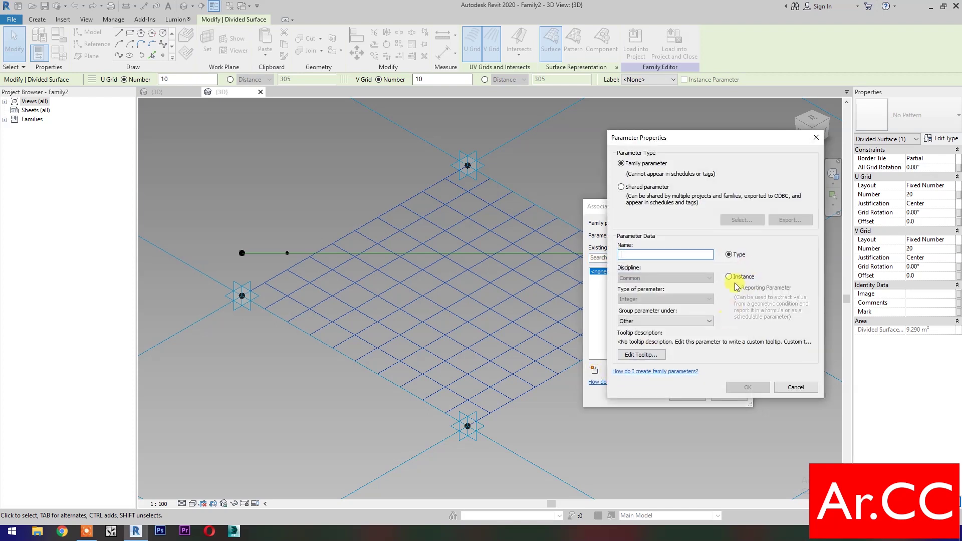
pyautogui.click(672, 257)
pyautogui.write('U Grid')
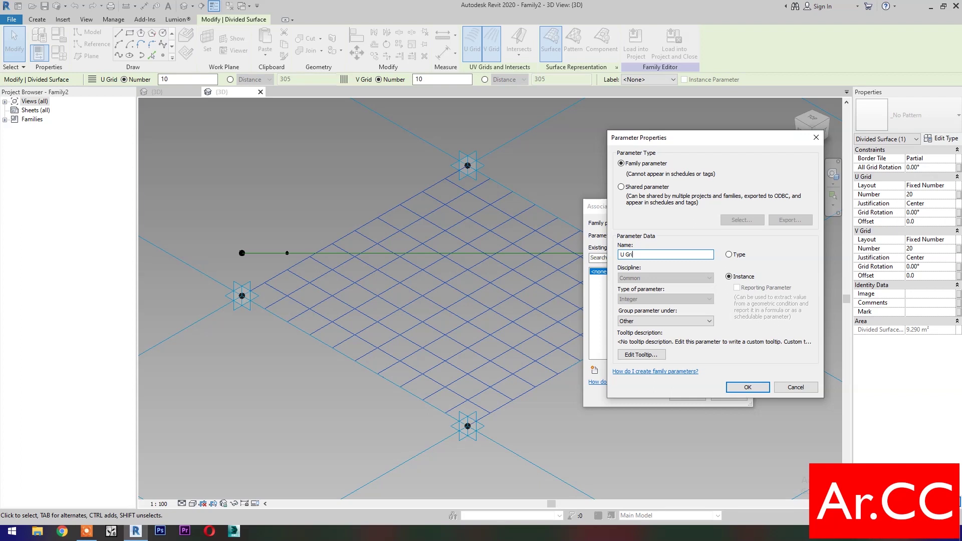
pyautogui.click(738, 393)
pyautogui.click(694, 395)
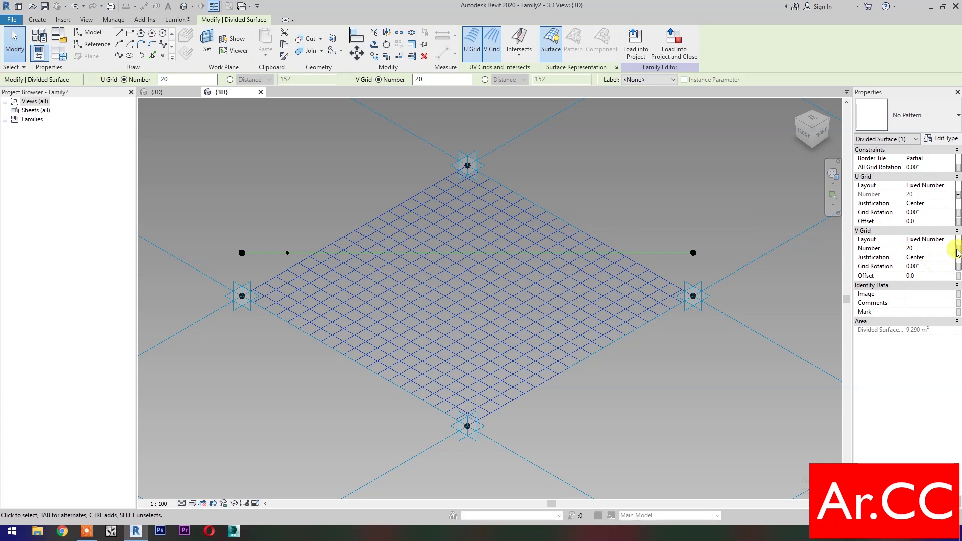
# Step: Link the V grid count to a new instance parameter 'V Grid'
pyautogui.click(958, 249)
pyautogui.click(595, 371)
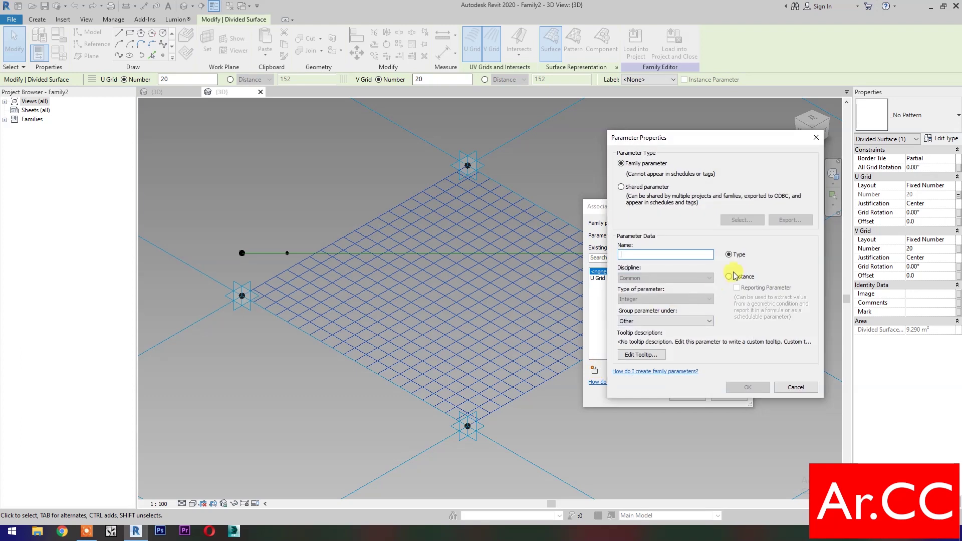
pyautogui.click(730, 276)
pyautogui.click(679, 255)
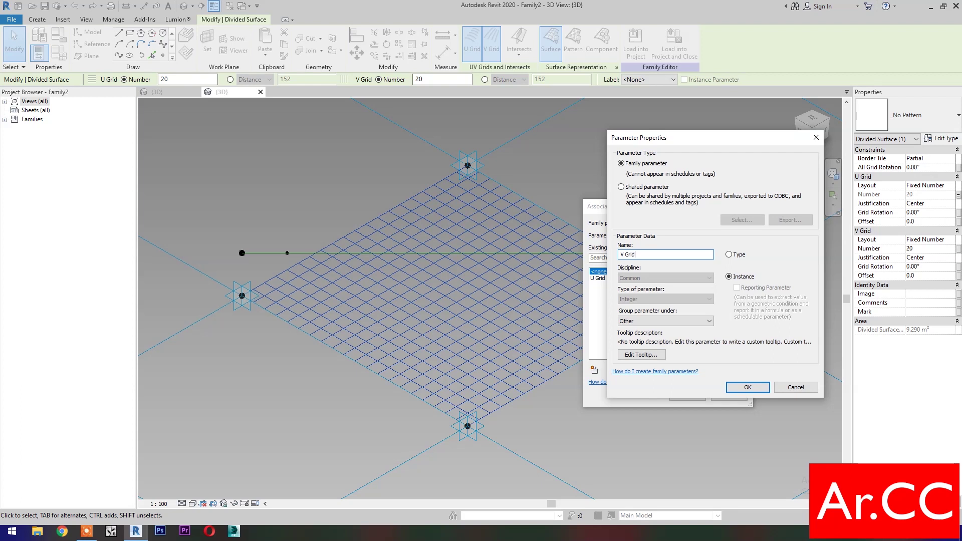
pyautogui.click(744, 390)
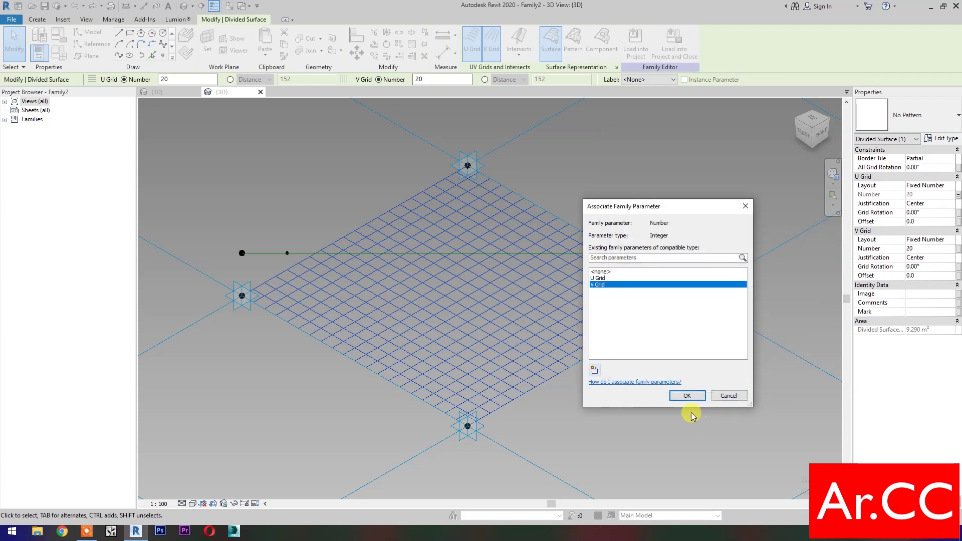
pyautogui.click(687, 397)
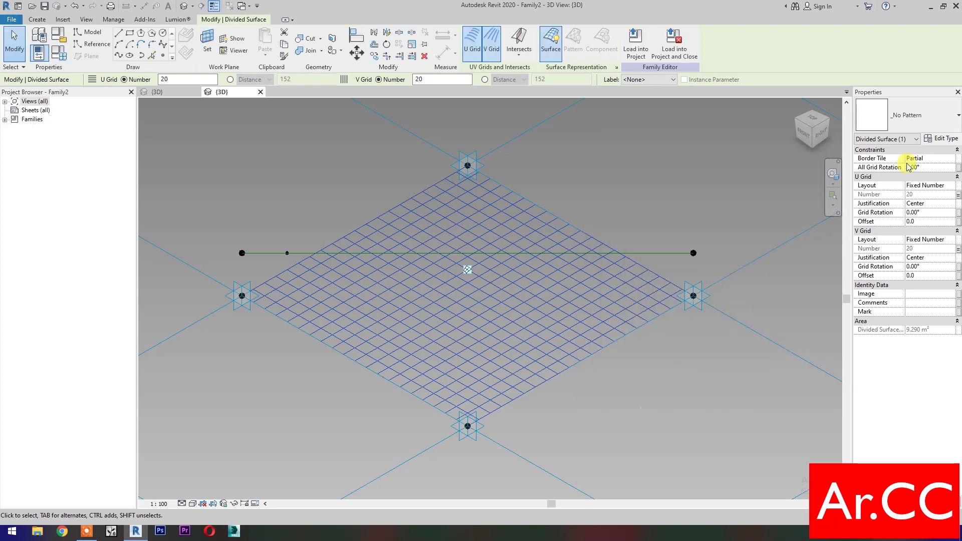
# Step: Apply the Triangle (flat) pattern and show UV grid lines and nodes, with no pattern fill
pyautogui.click(917, 126)
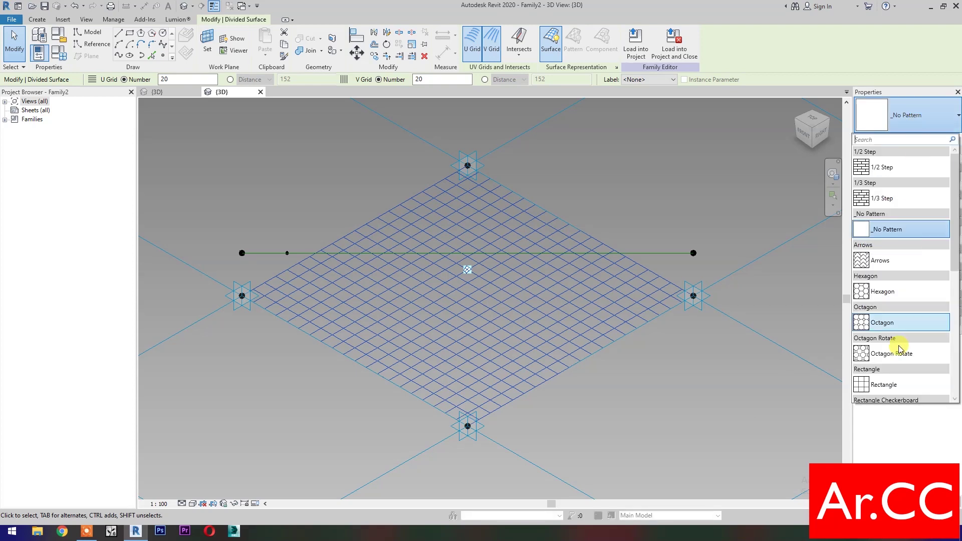
pyautogui.scroll(-5, 896, 346)
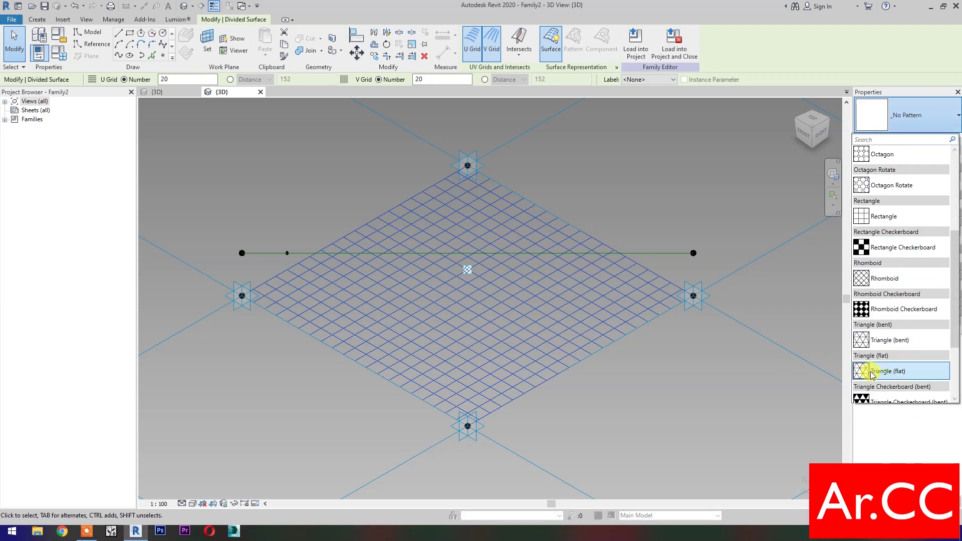
pyautogui.click(886, 372)
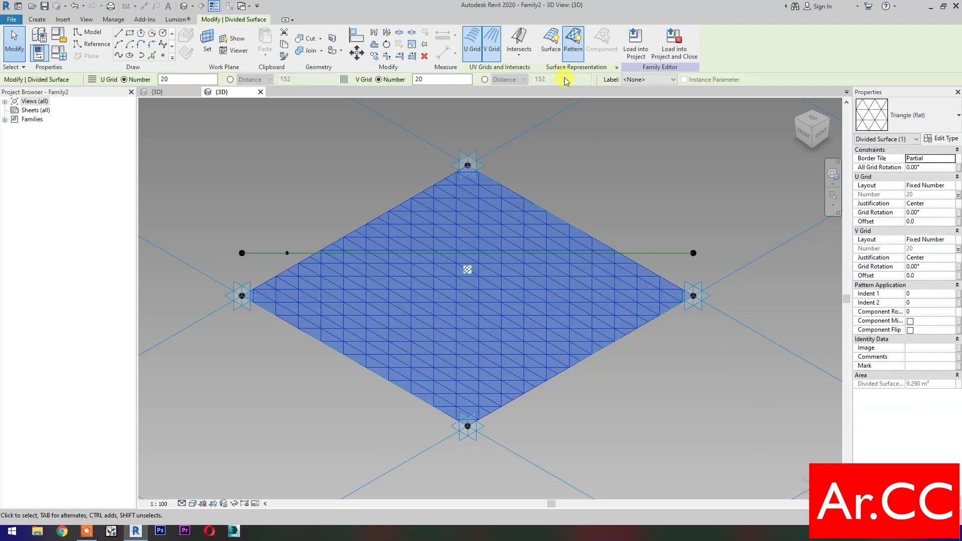
pyautogui.click(551, 43)
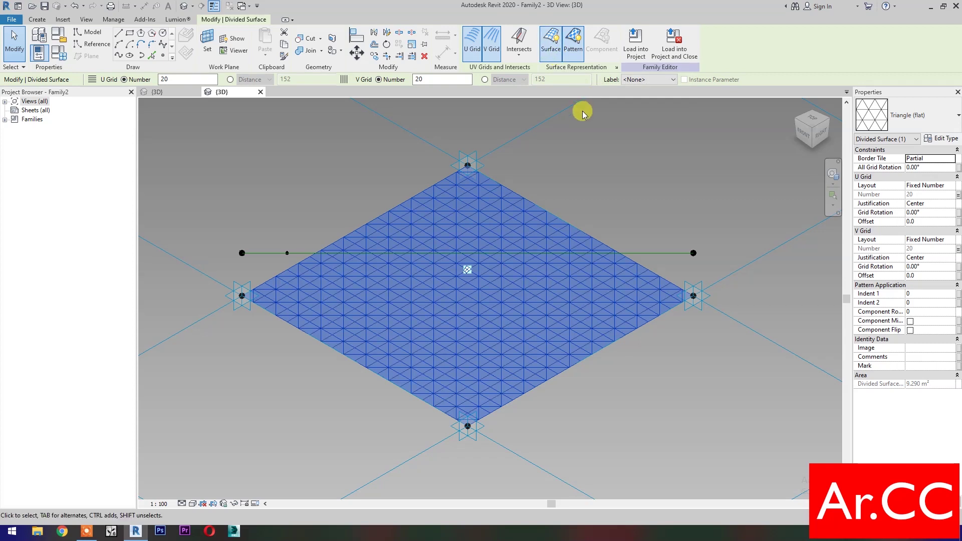
pyautogui.click(616, 69)
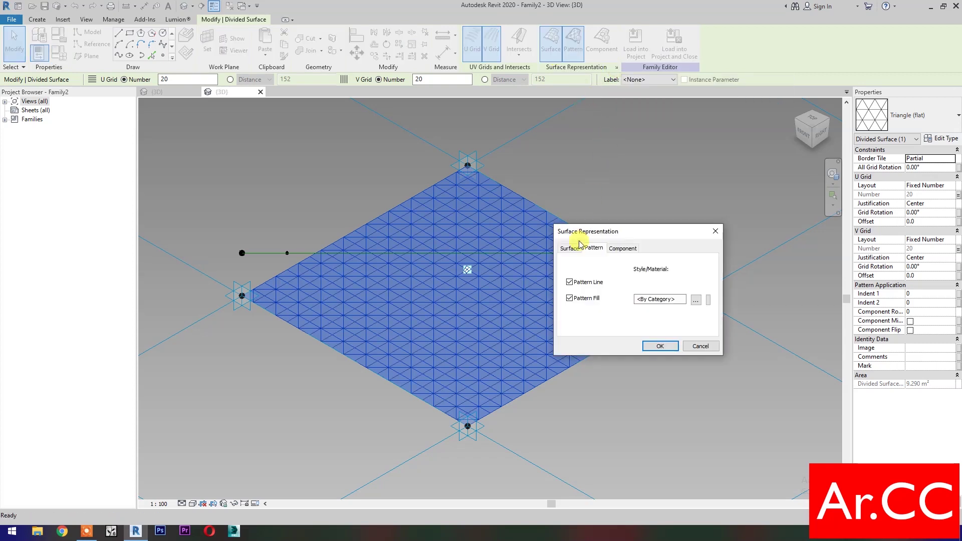
pyautogui.click(570, 298)
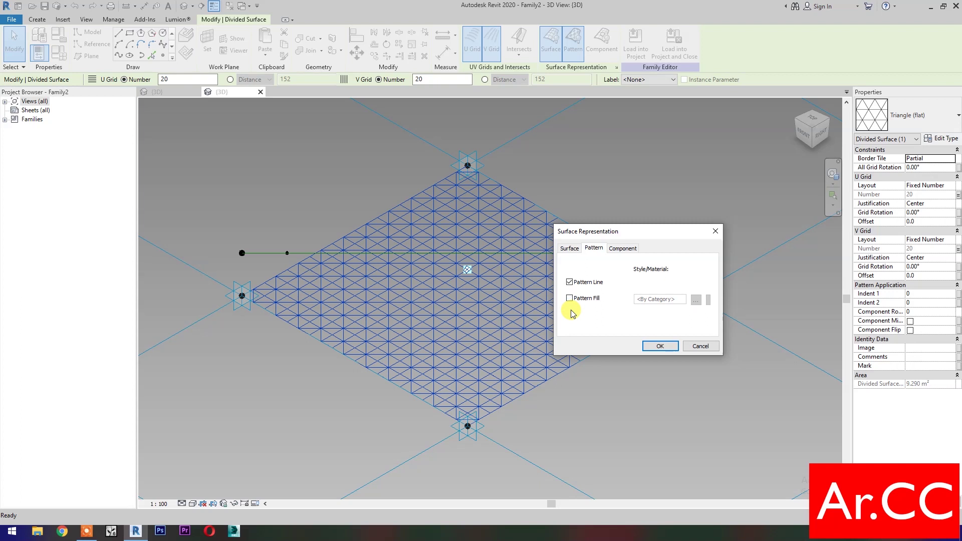
pyautogui.click(570, 248)
pyautogui.click(570, 298)
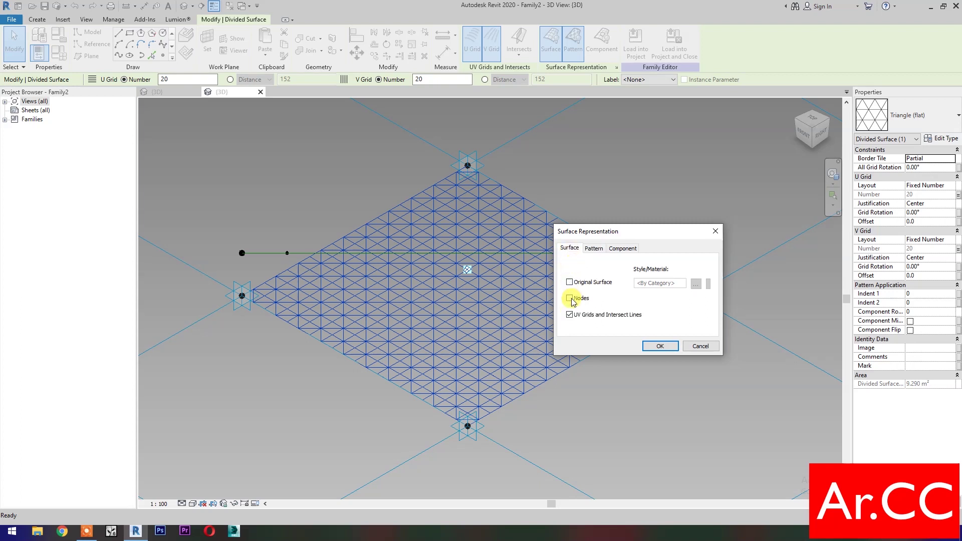
pyautogui.click(659, 347)
# Step: Clear the selection and zoom in toward the surface's left tip
pyautogui.click(608, 419)
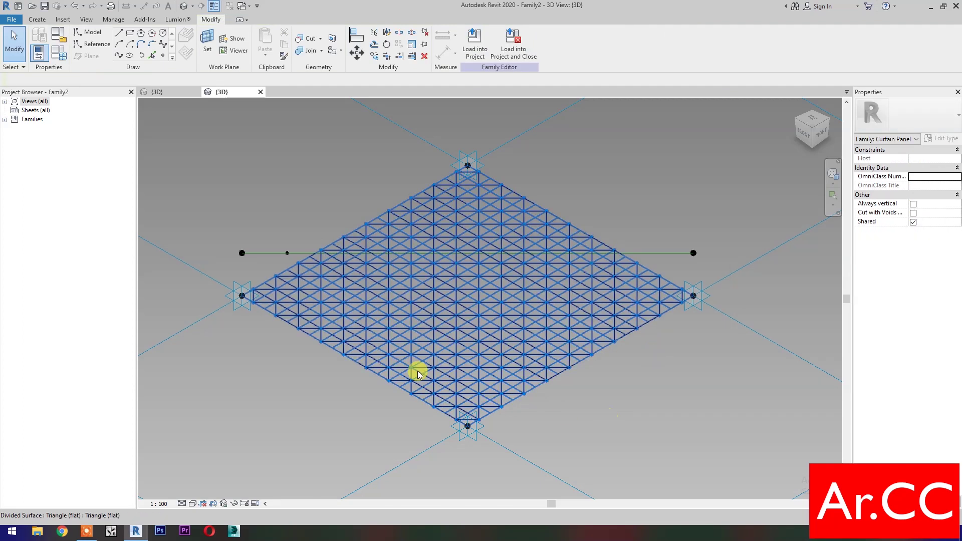
pyautogui.scroll(3, 416, 371)
pyautogui.moveTo(354, 401); pyautogui.dragTo(413, 474, button='middle')
pyautogui.scroll(2, 224, 295)
pyautogui.scroll(1, 297, 384)
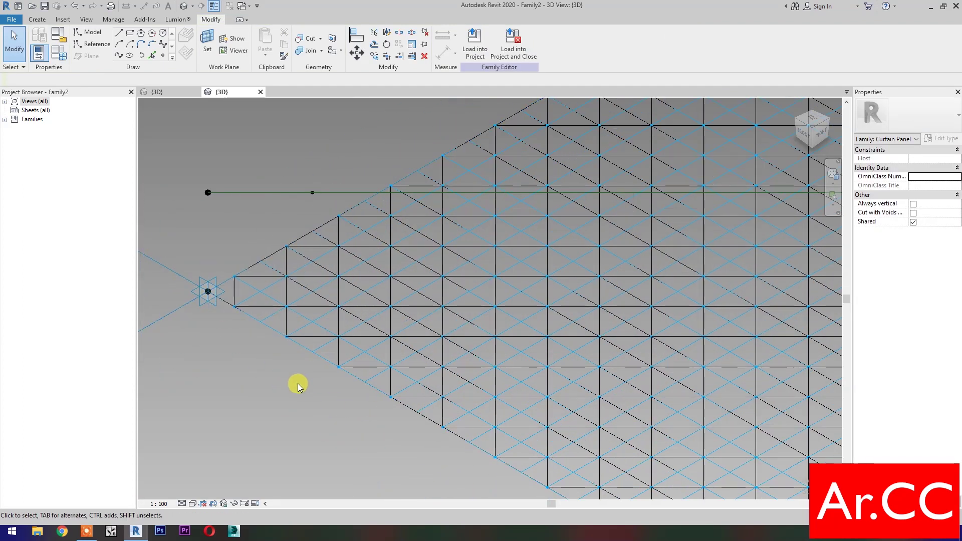
pyautogui.scroll(1, 281, 361)
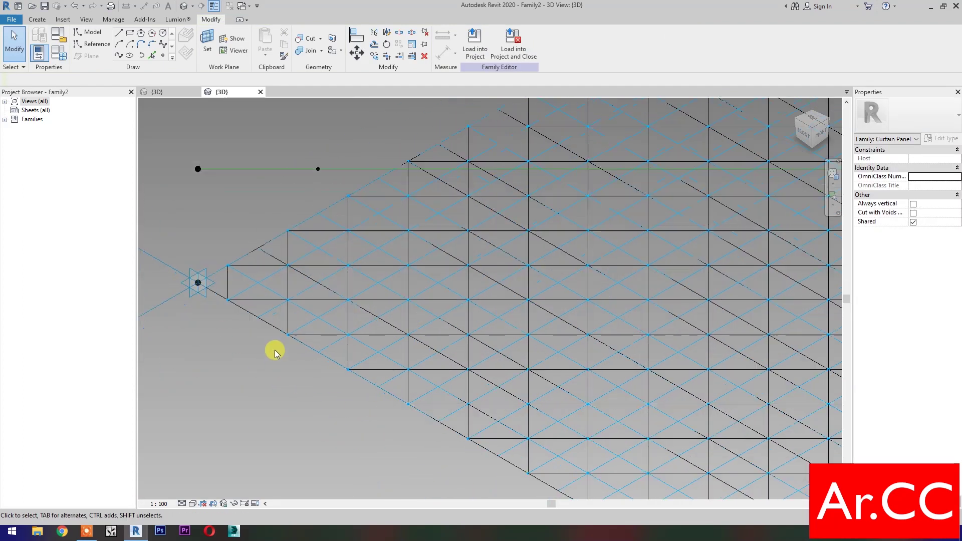
# Step: Load the Adaptive Al Bahr Panel family into Family2 and set its placement plane to Level 1
pyautogui.click(176, 91)
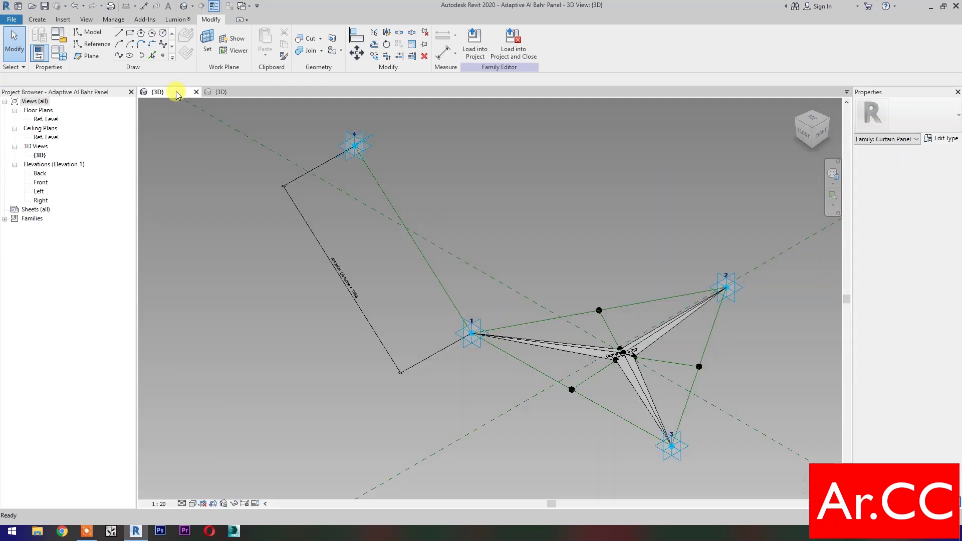
pyautogui.click(512, 51)
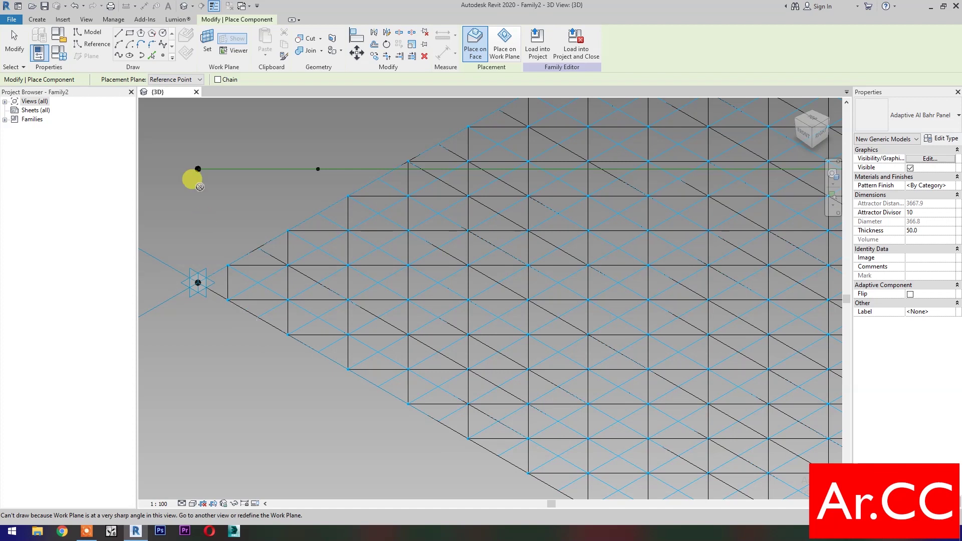
pyautogui.click(178, 81)
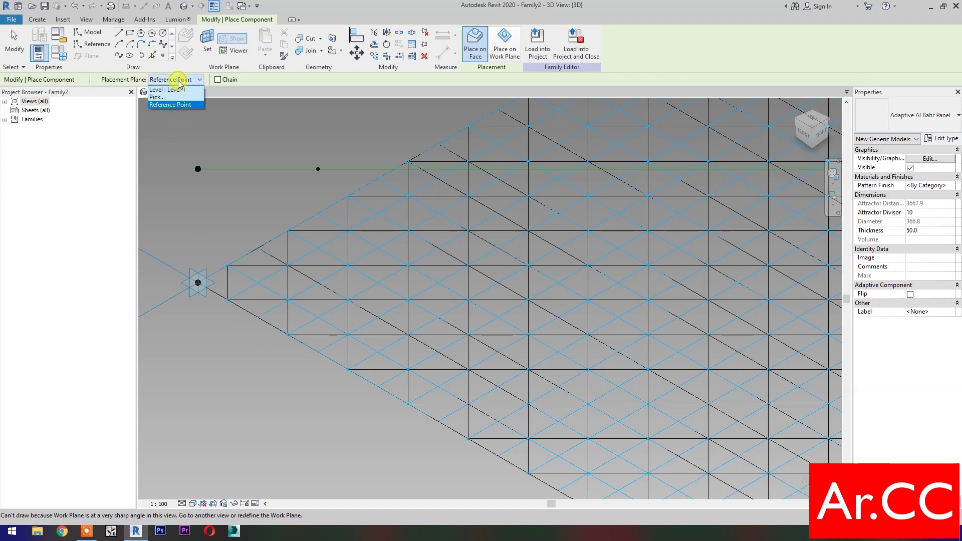
pyautogui.click(179, 90)
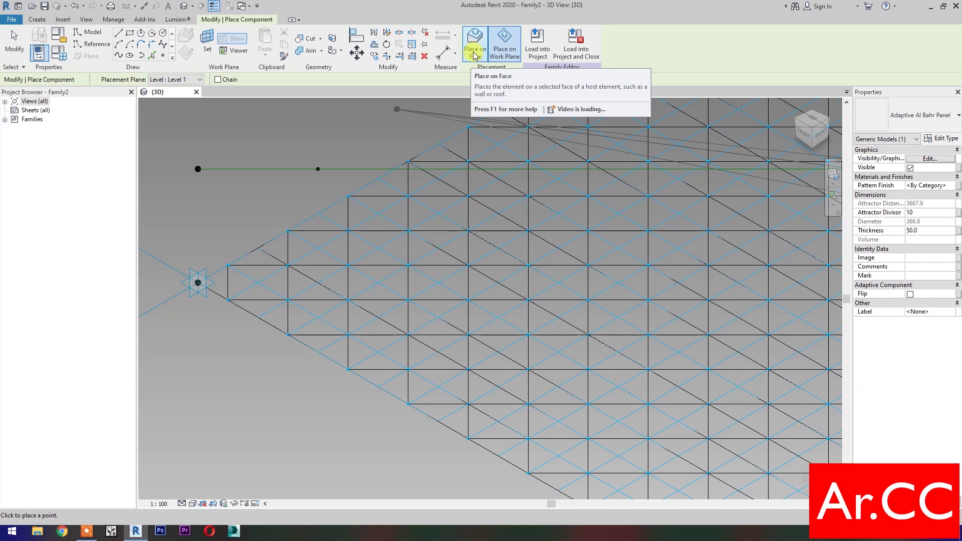
# Step: Place one triangular panel on three grid nodes at the surface's left tip
pyautogui.click(286, 299)
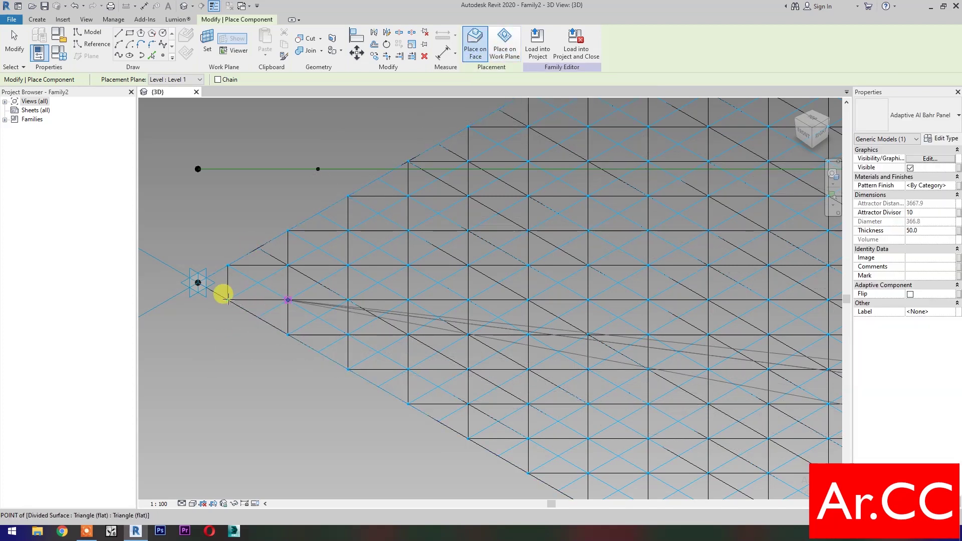
pyautogui.click(228, 299)
pyautogui.click(228, 265)
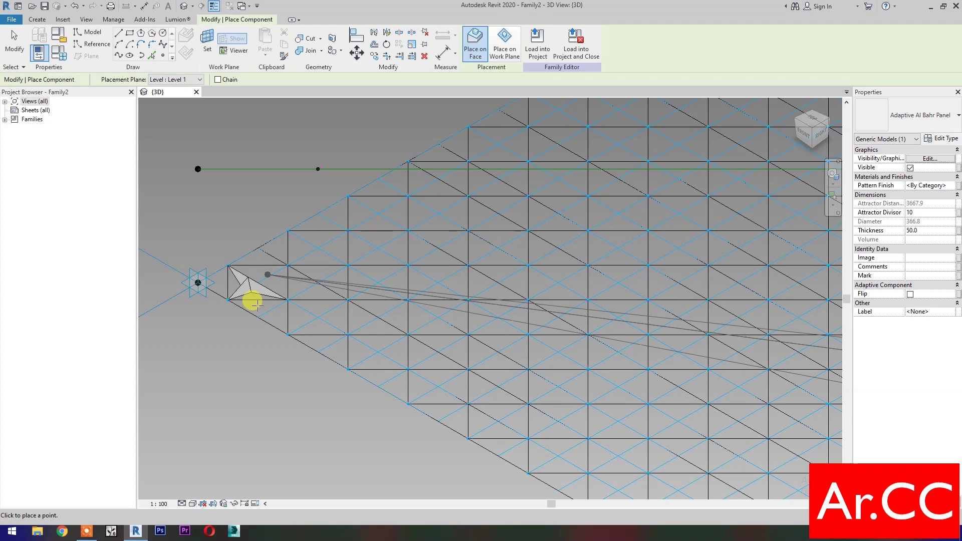
pyautogui.press('Escape')
pyautogui.press('Escape')
# Step: Select the panel and link Pattern Finish to a new Pattern Finish instance parameter
pyautogui.click(249, 283)
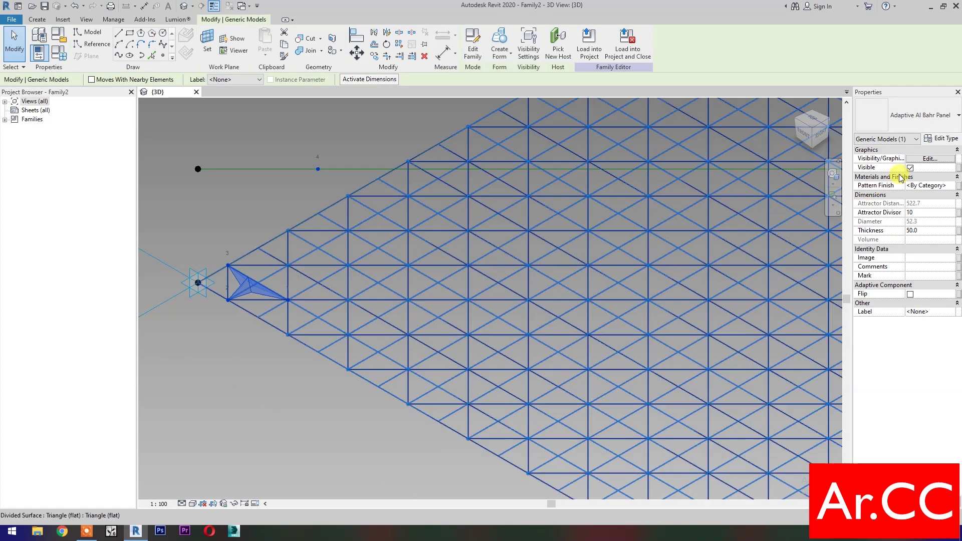
pyautogui.click(958, 187)
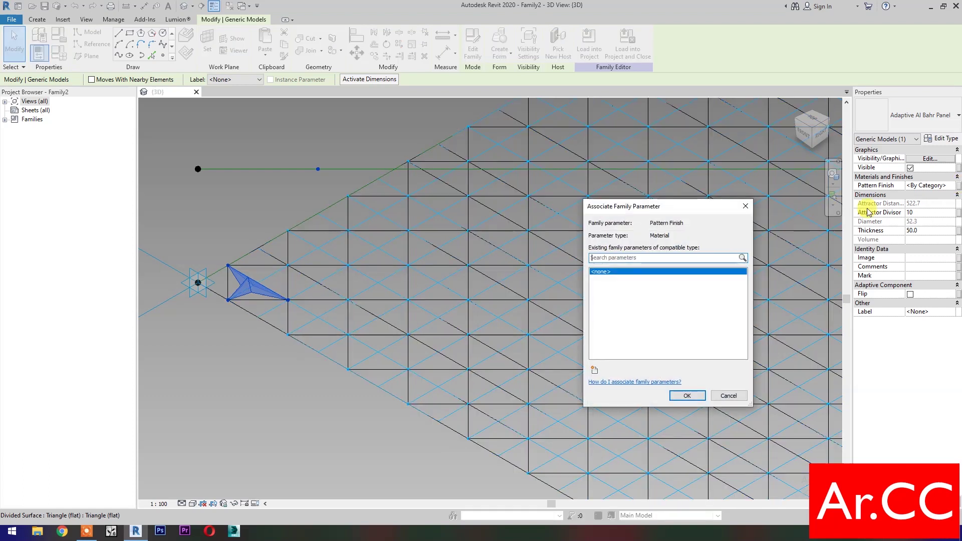
pyautogui.click(593, 370)
pyautogui.click(729, 276)
pyautogui.click(666, 255)
pyautogui.write('Pattern Finish')
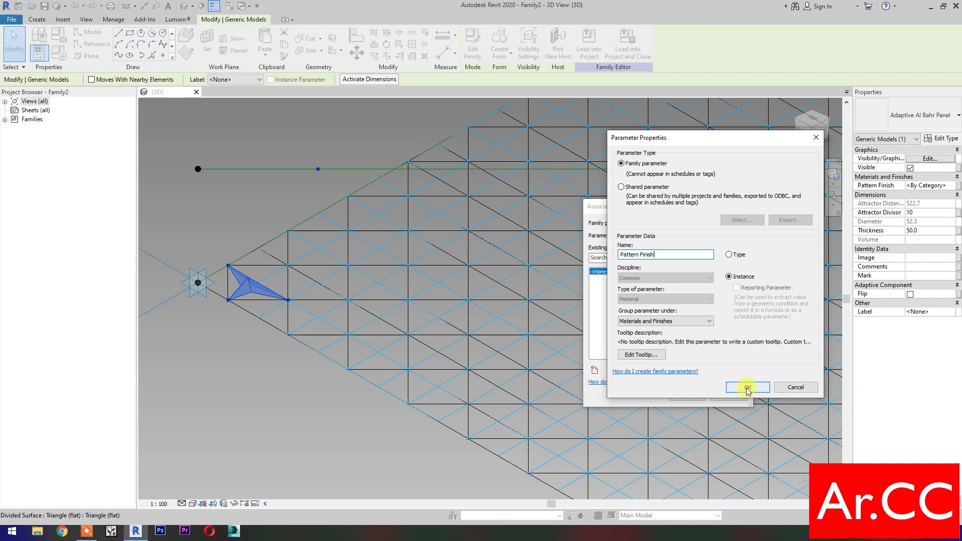
pyautogui.click(744, 386)
pyautogui.click(694, 396)
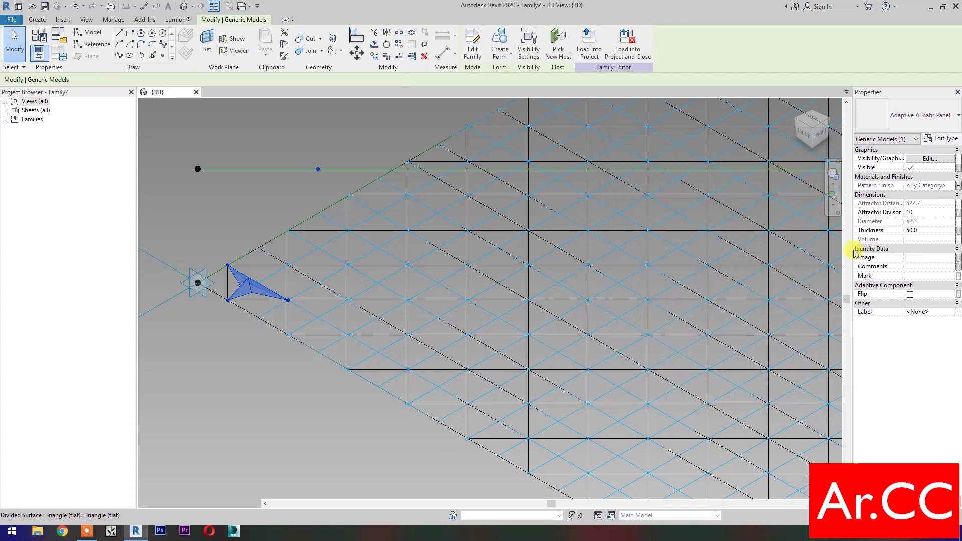
# Step: Link Attractor Divisor to a new Attractor Divisor parameter grouped under Dimensions
pyautogui.click(959, 215)
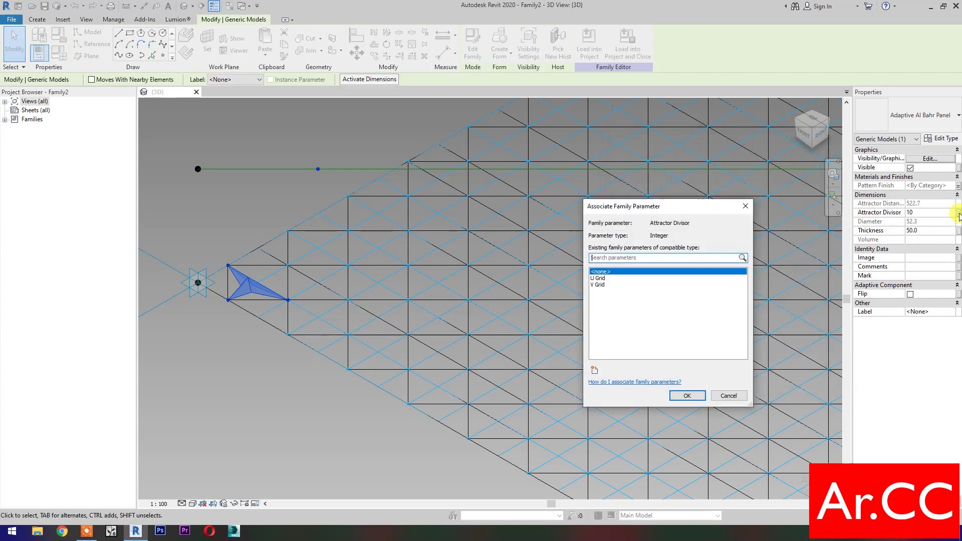
pyautogui.click(594, 370)
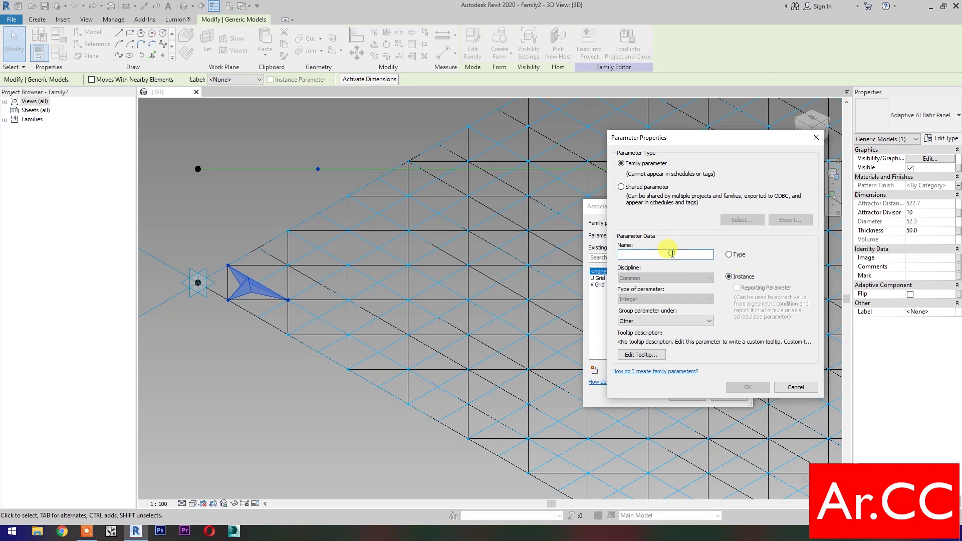
pyautogui.write('Attractor Divisor')
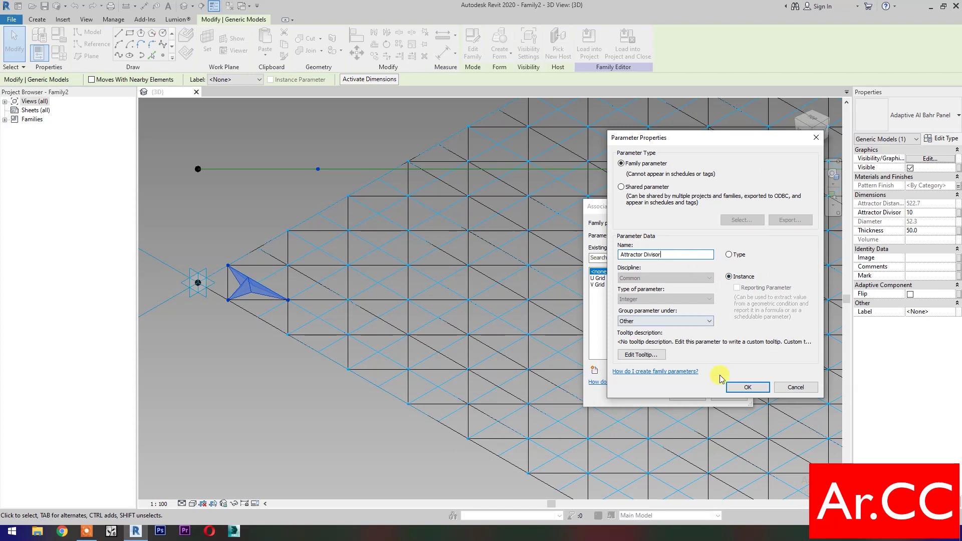
pyautogui.click(686, 320)
pyautogui.scroll(5, 645, 428)
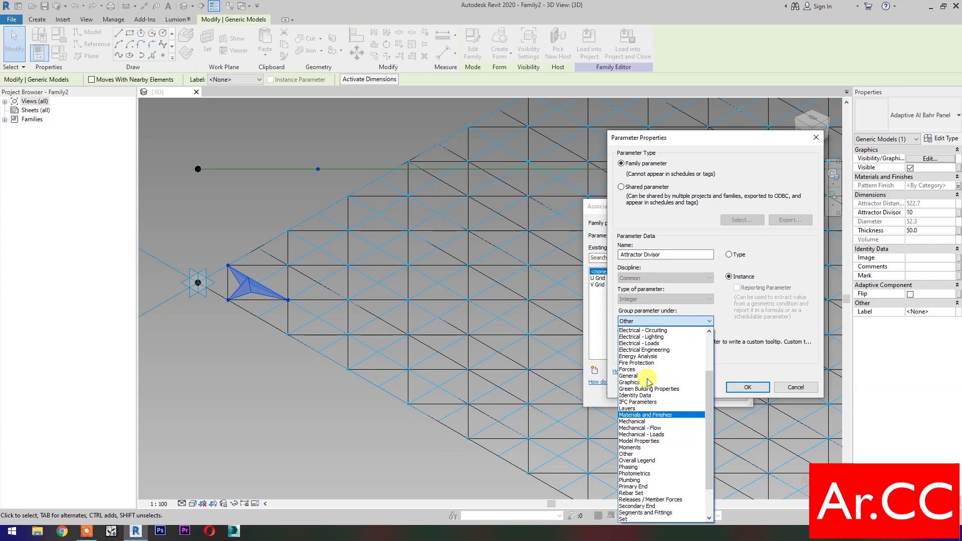
pyautogui.click(639, 369)
pyautogui.click(734, 388)
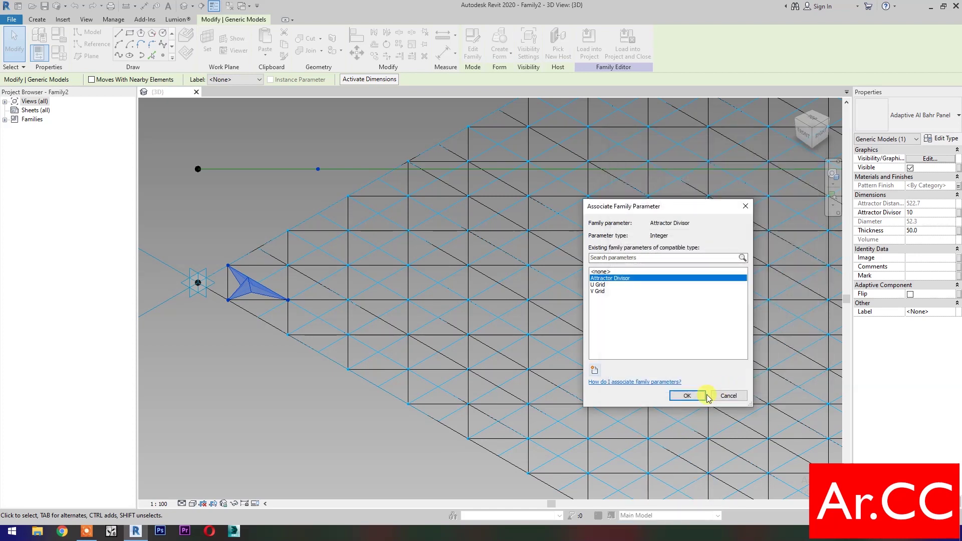
pyautogui.click(687, 396)
# Step: Link Thickness to a new Thickness instance parameter
pyautogui.click(958, 231)
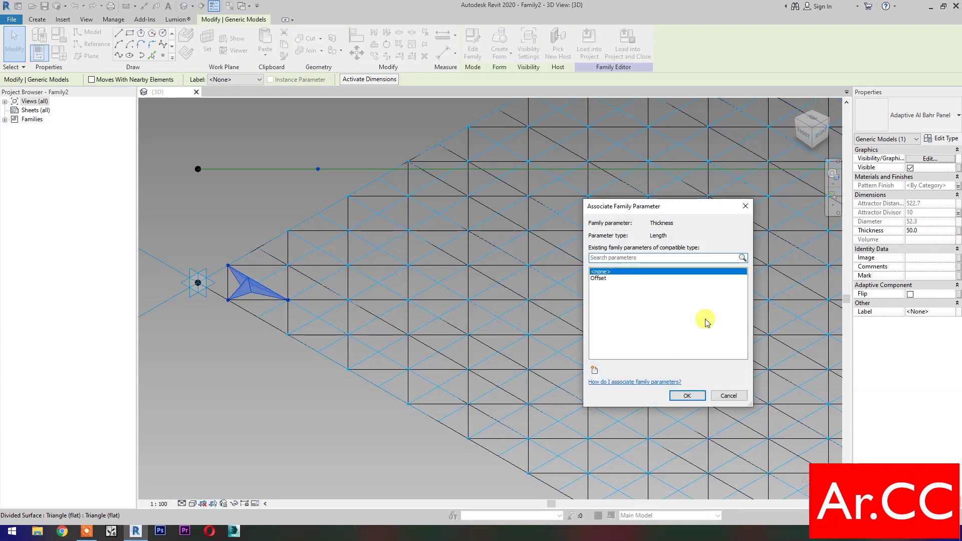
pyautogui.click(594, 370)
pyautogui.click(653, 253)
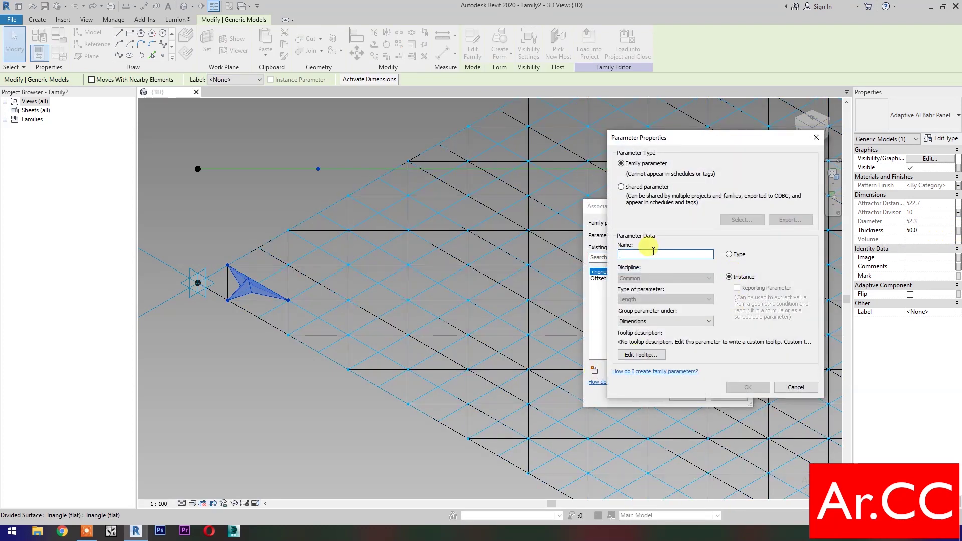
pyautogui.write('Thickness')
pyautogui.click(747, 387)
pyautogui.click(686, 394)
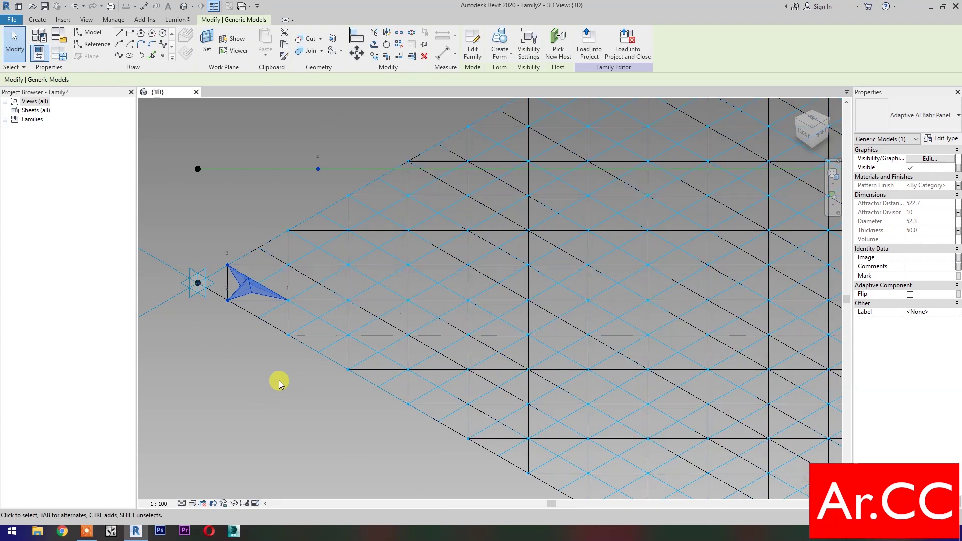
# Step: Repeat the panel across the divided surface and set Attractor Divisor to 40 in Family Types
pyautogui.click(399, 44)
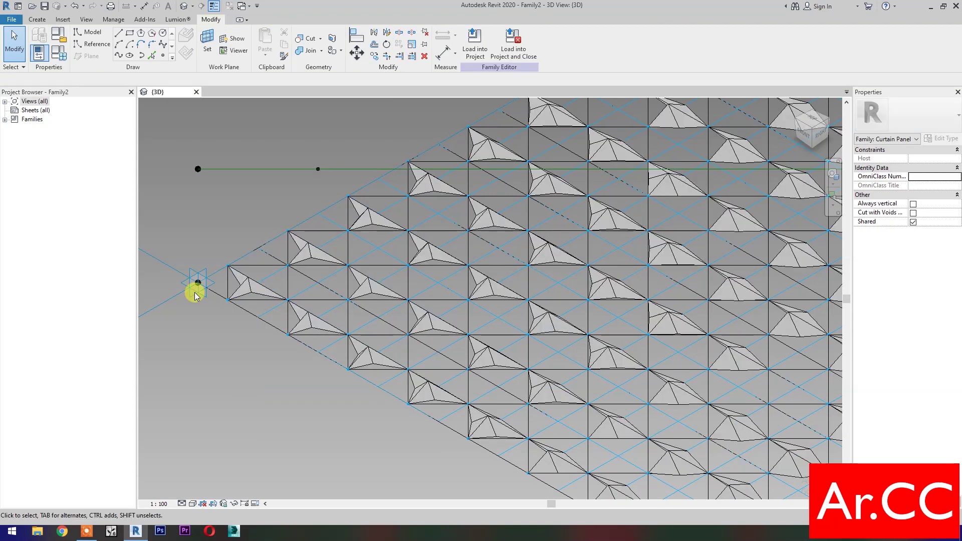
pyautogui.click(64, 55)
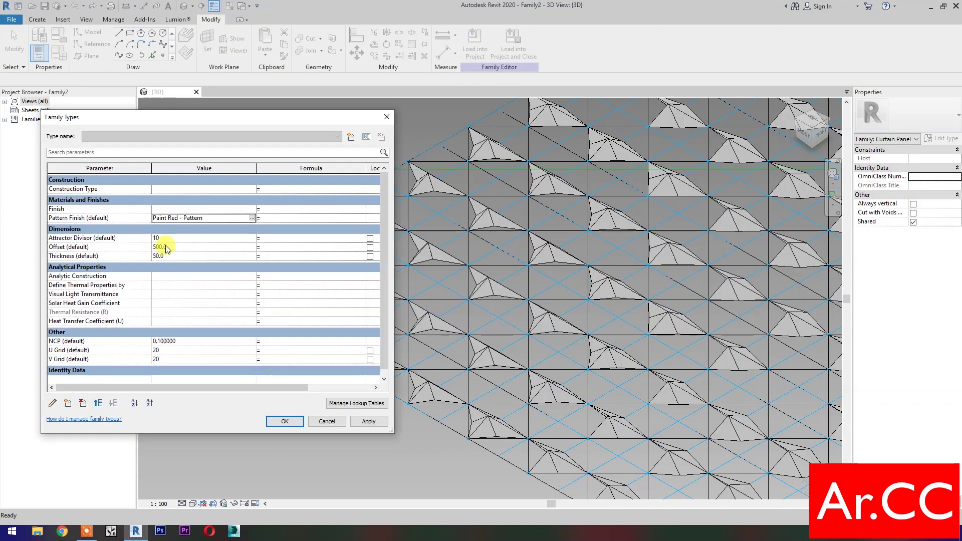
pyautogui.click(170, 238)
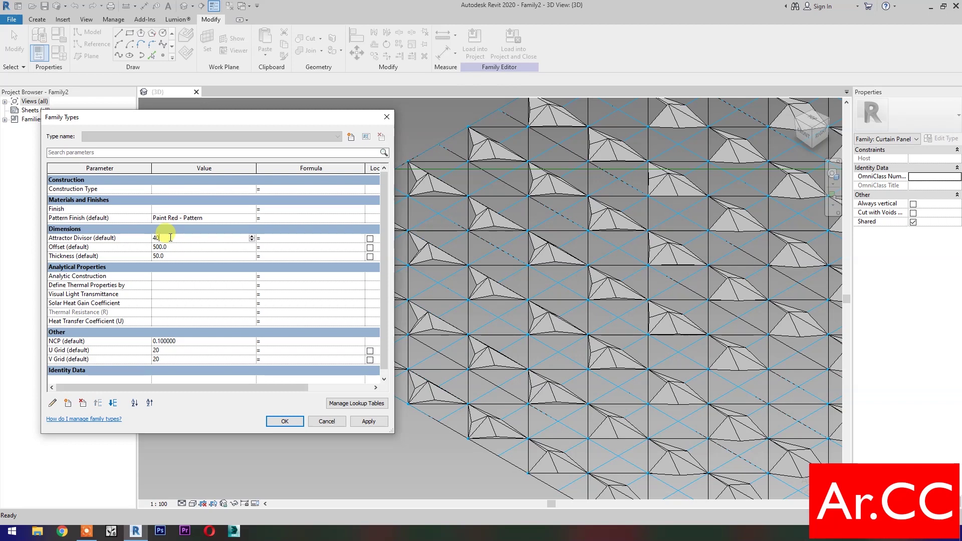
pyautogui.write('40')
pyautogui.click(282, 422)
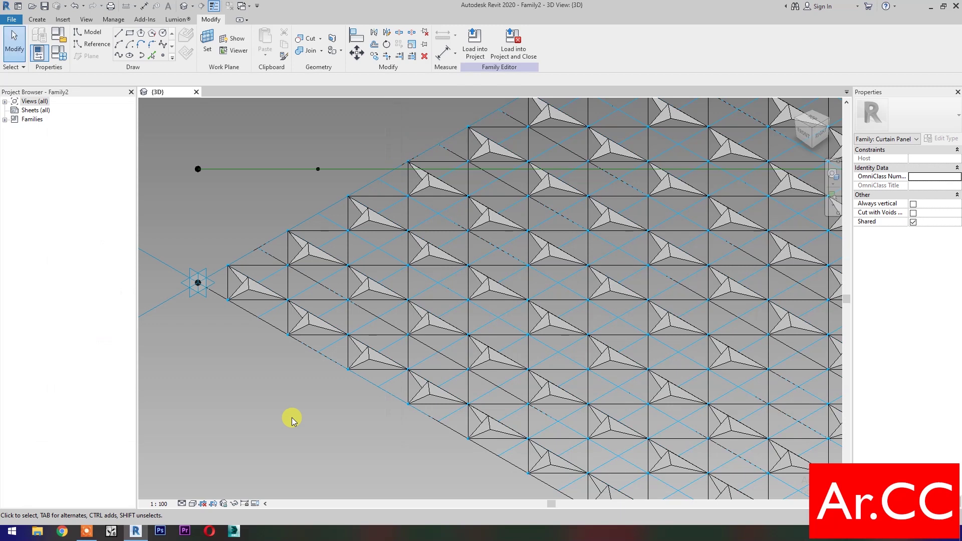
pyautogui.scroll(-4, 301, 423)
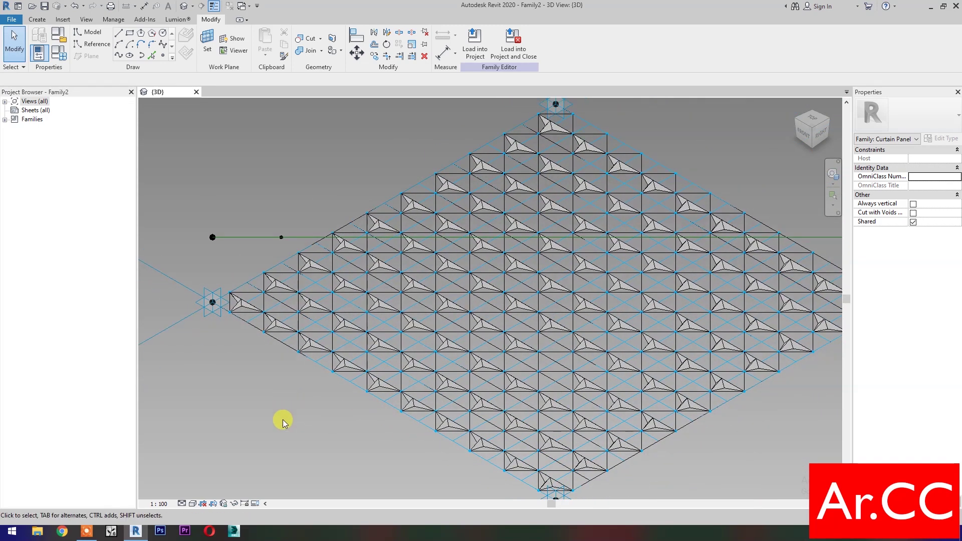
pyautogui.scroll(4, 233, 292)
pyautogui.scroll(5, 234, 292)
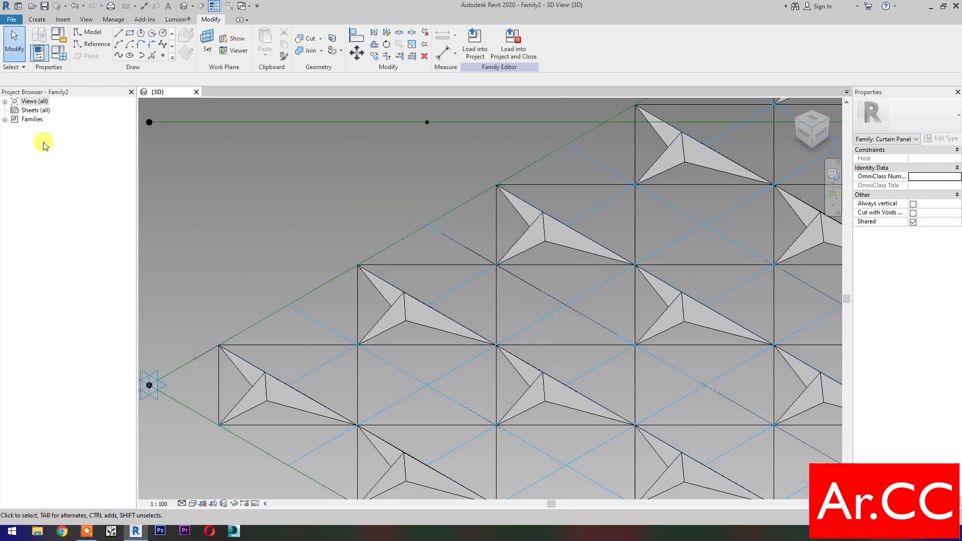
pyautogui.click(5, 119)
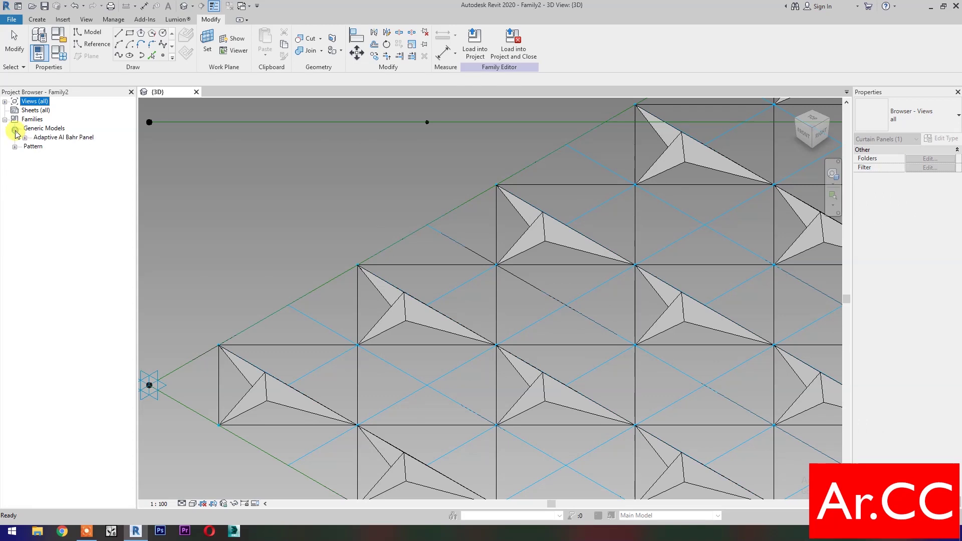
# Step: Place another Al Bahr panel on the leftmost triangle, its fourth point on the top reference line, and select it
pyautogui.click(24, 137)
pyautogui.moveTo(59, 150); pyautogui.dragTo(217, 345)
pyautogui.click(218, 345)
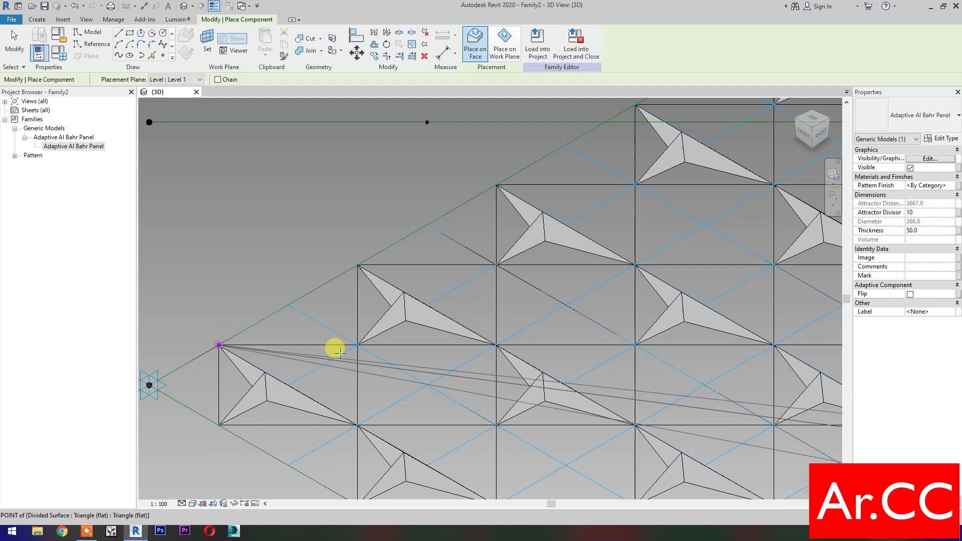
pyautogui.click(356, 346)
pyautogui.click(357, 425)
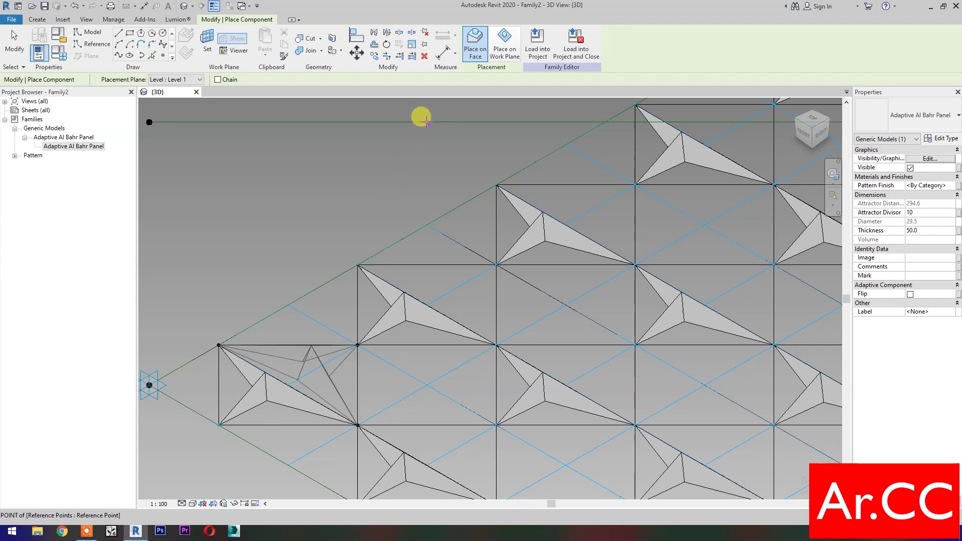
pyautogui.click(426, 121)
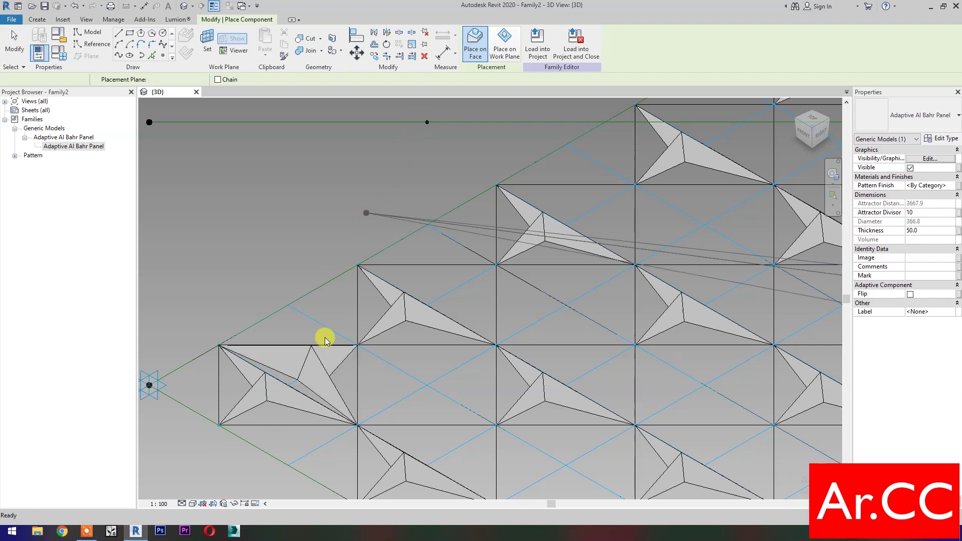
pyautogui.press('Escape')
pyautogui.press('Escape')
pyautogui.click(317, 353)
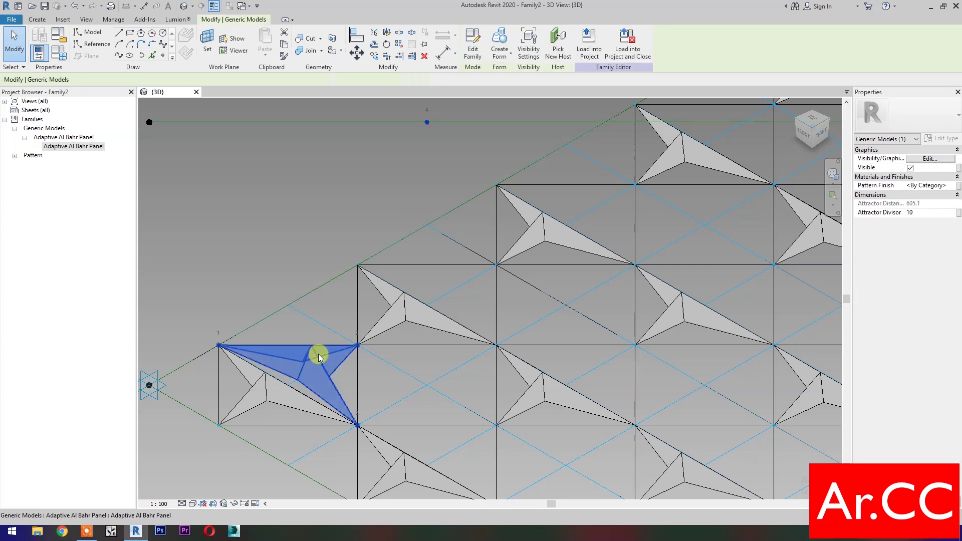
# Step: Associate the panel's Pattern Finish, Attractor Divisor and Diameter with existing family parameters
pyautogui.click(958, 185)
pyautogui.click(606, 278)
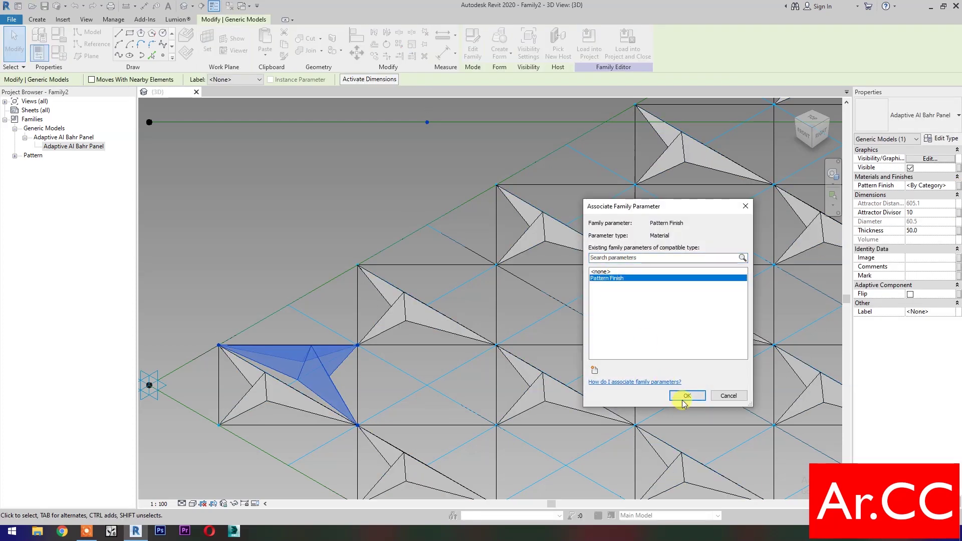
pyautogui.click(687, 396)
pyautogui.click(958, 212)
pyautogui.click(607, 278)
pyautogui.click(687, 396)
pyautogui.click(958, 222)
pyautogui.click(601, 278)
pyautogui.click(687, 395)
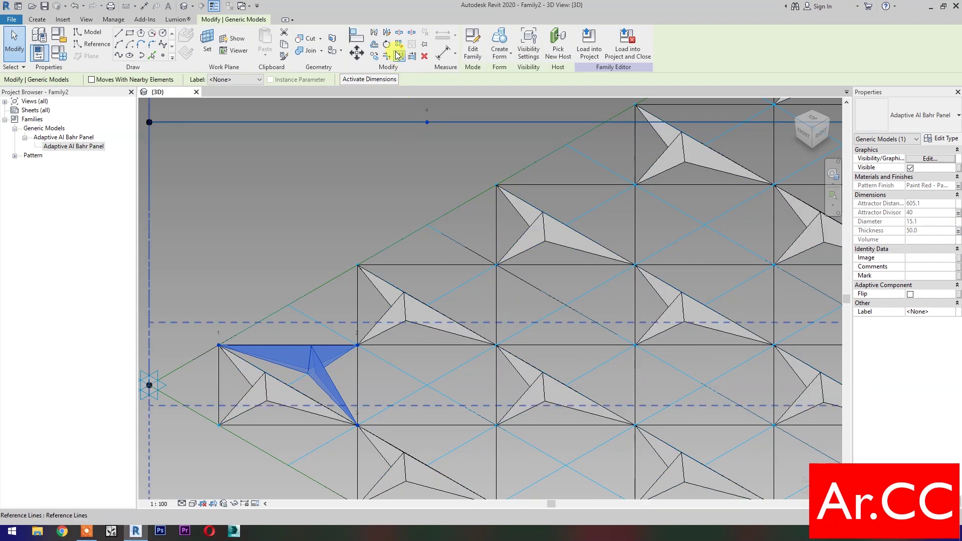
# Step: Drag in another Adaptive Al Bahr Panel and fix its first point on a grid node
pyautogui.click(189, 186)
pyautogui.moveTo(86, 146); pyautogui.dragTo(245, 253)
pyautogui.click(496, 424)
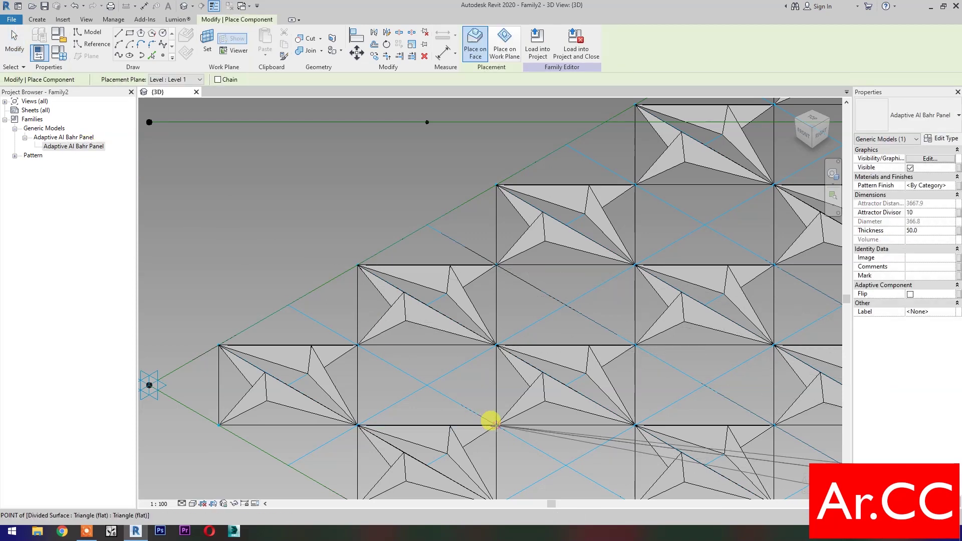
# Step: Complete the panel on the neighbouring triangle, its fourth point on the green attractor line
pyautogui.click(358, 425)
pyautogui.click(357, 345)
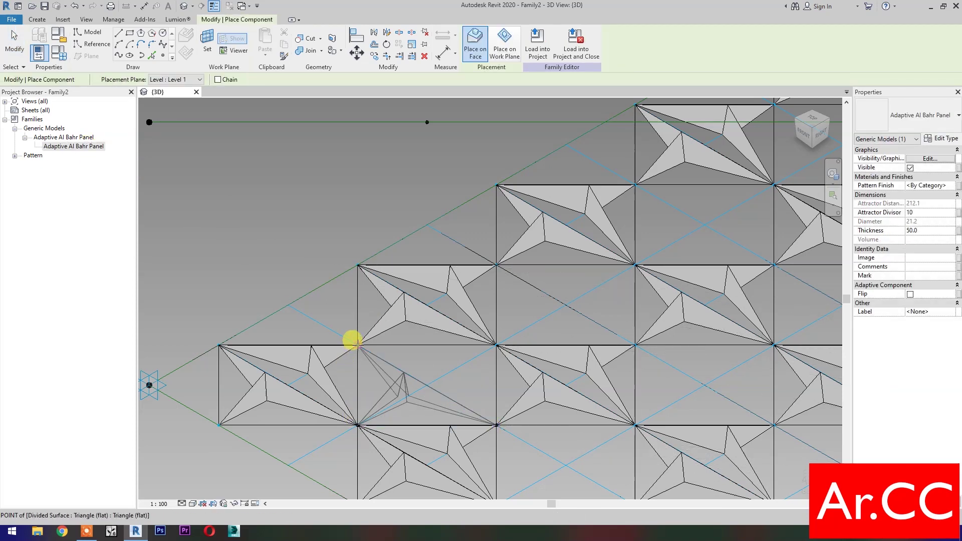
pyautogui.click(424, 121)
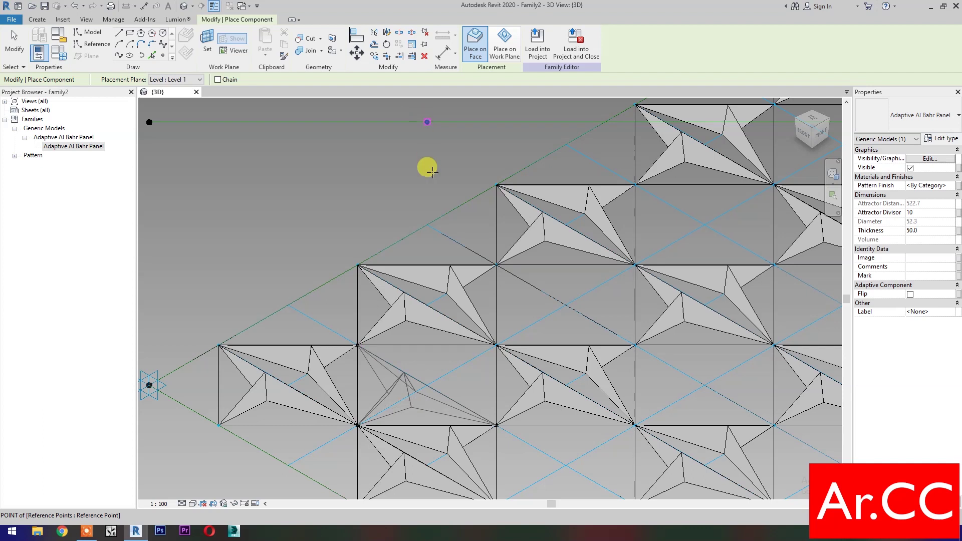
pyautogui.press('Escape')
pyautogui.click(415, 379)
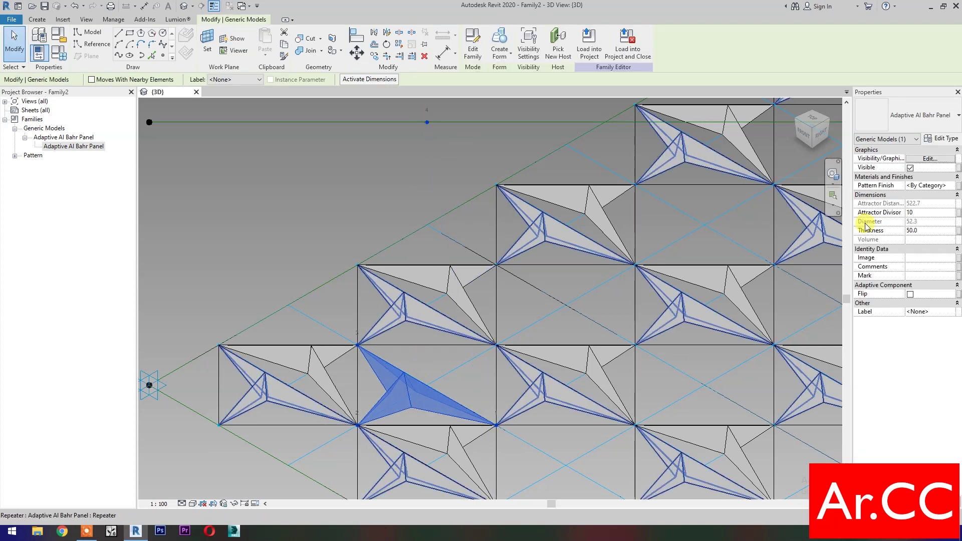
# Step: Associate the panel's Pattern Finish, Attractor Divisor and Thickness with their family parameters
pyautogui.click(957, 185)
pyautogui.click(601, 279)
pyautogui.click(686, 396)
pyautogui.click(957, 212)
pyautogui.click(687, 279)
pyautogui.click(687, 396)
pyautogui.click(957, 230)
pyautogui.click(615, 282)
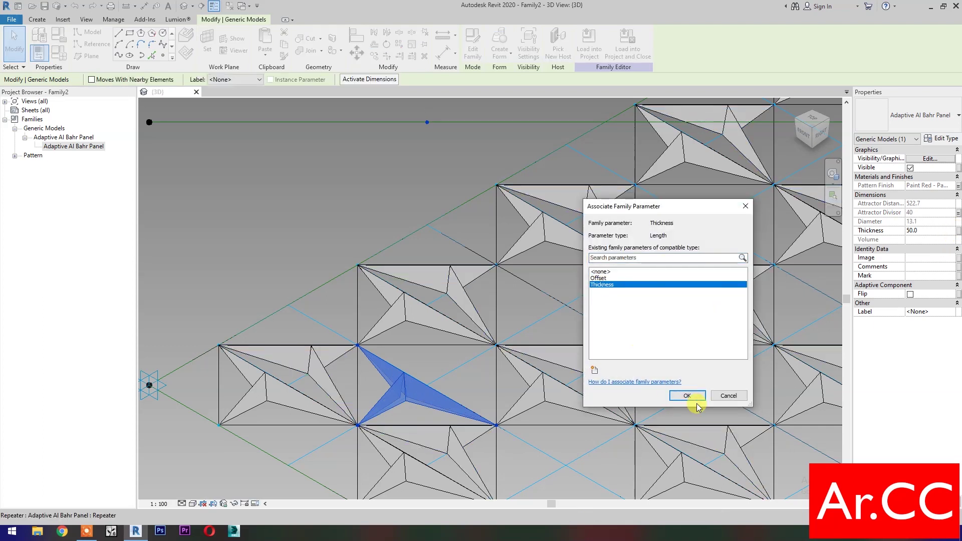
pyautogui.click(693, 397)
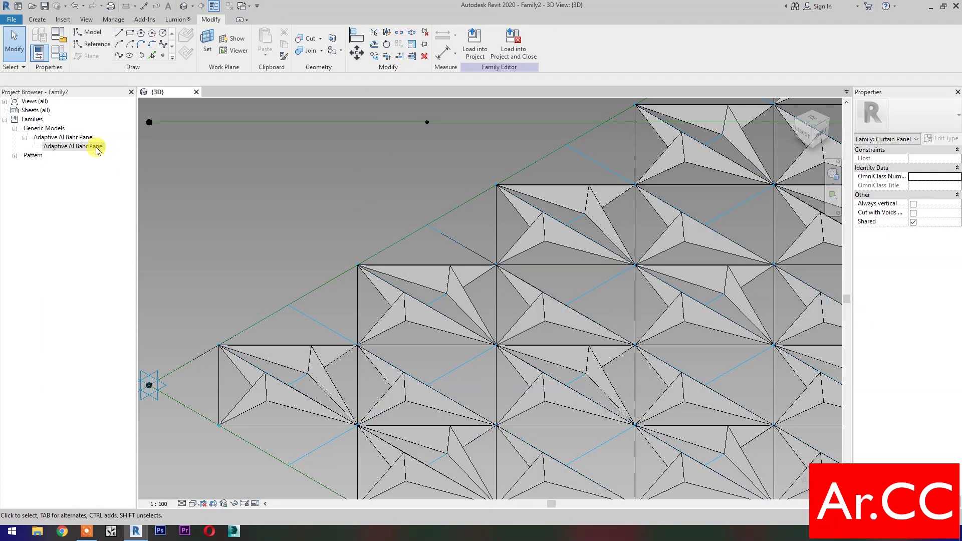
# Step: Place another Adaptive Al Bahr Panel on the next triangle, its fourth point on the attractor line
pyautogui.moveTo(95, 146); pyautogui.dragTo(365, 245)
pyautogui.click(357, 345)
pyautogui.click(494, 344)
pyautogui.click(490, 419)
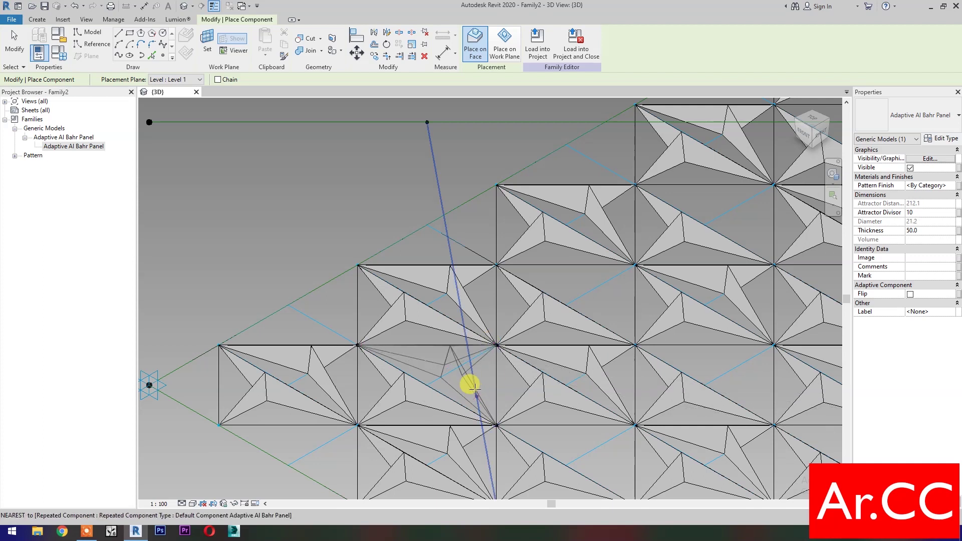
pyautogui.click(427, 122)
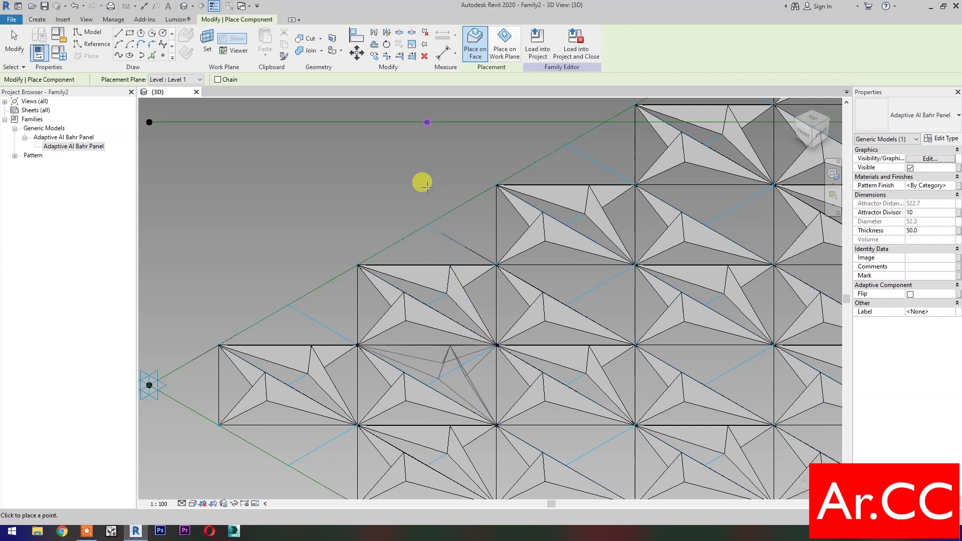
pyautogui.press('Escape')
# Step: Link the new panel's Pattern Finish, Attractor Divisor and Thickness to the matching family parameters
pyautogui.click(458, 359)
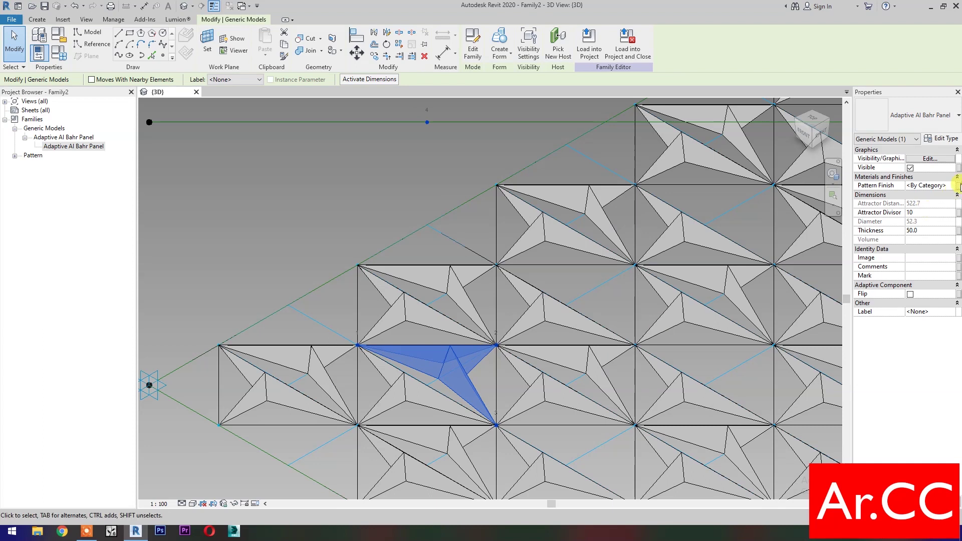
pyautogui.click(957, 186)
pyautogui.click(597, 275)
pyautogui.click(687, 396)
pyautogui.click(958, 213)
pyautogui.click(610, 278)
pyautogui.click(685, 397)
pyautogui.click(958, 230)
pyautogui.click(602, 285)
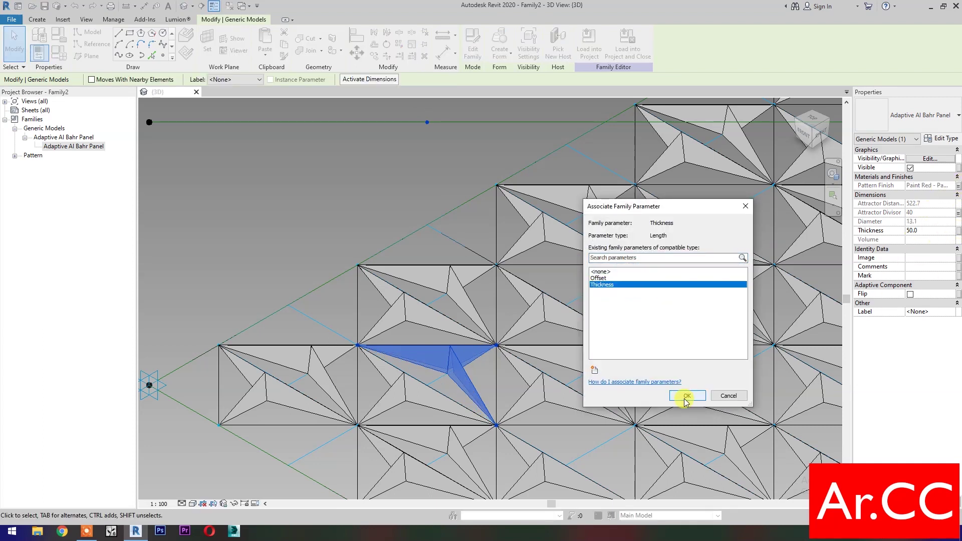
pyautogui.click(685, 396)
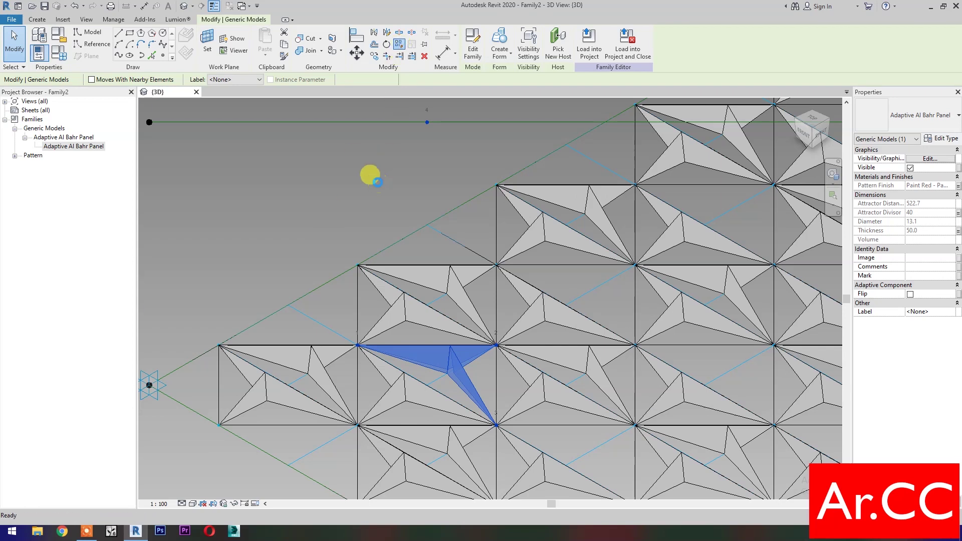
pyautogui.click(386, 196)
pyautogui.scroll(-6, 387, 196)
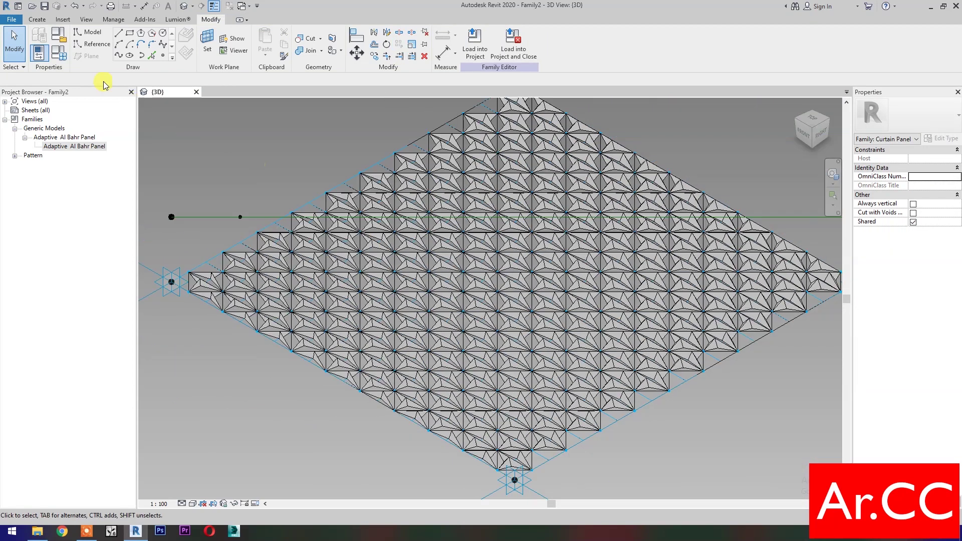
# Step: Change the NCP family parameter to 0.5 in Family Types
pyautogui.click(71, 56)
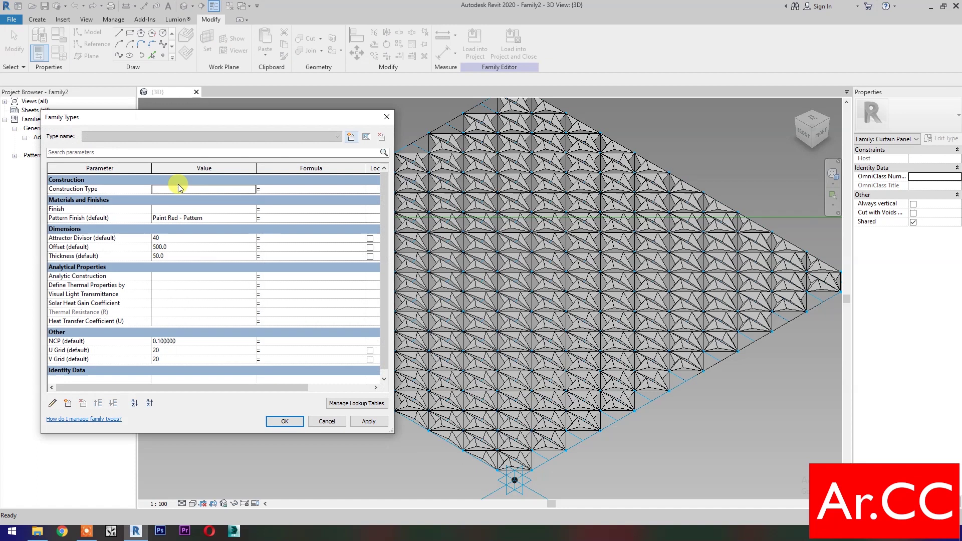
pyautogui.click(201, 341)
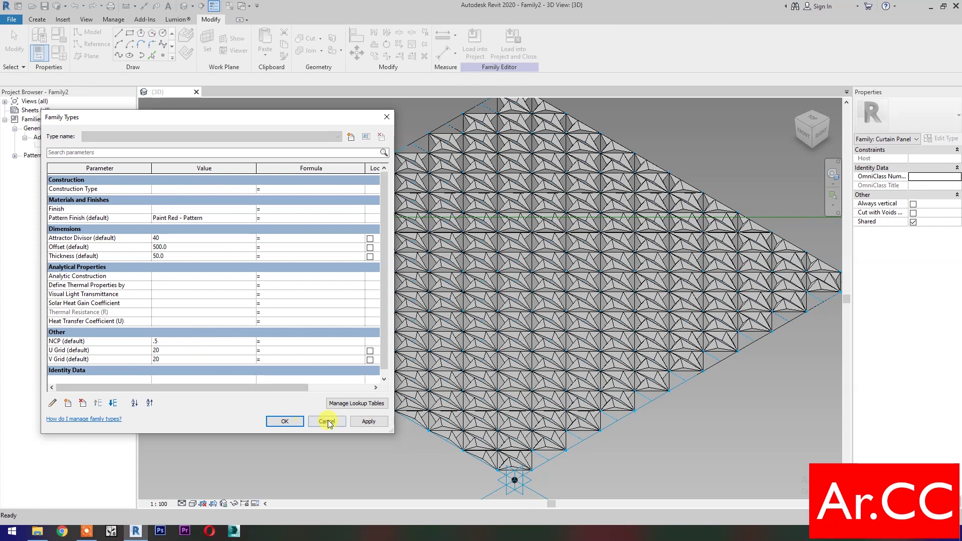
pyautogui.click(284, 423)
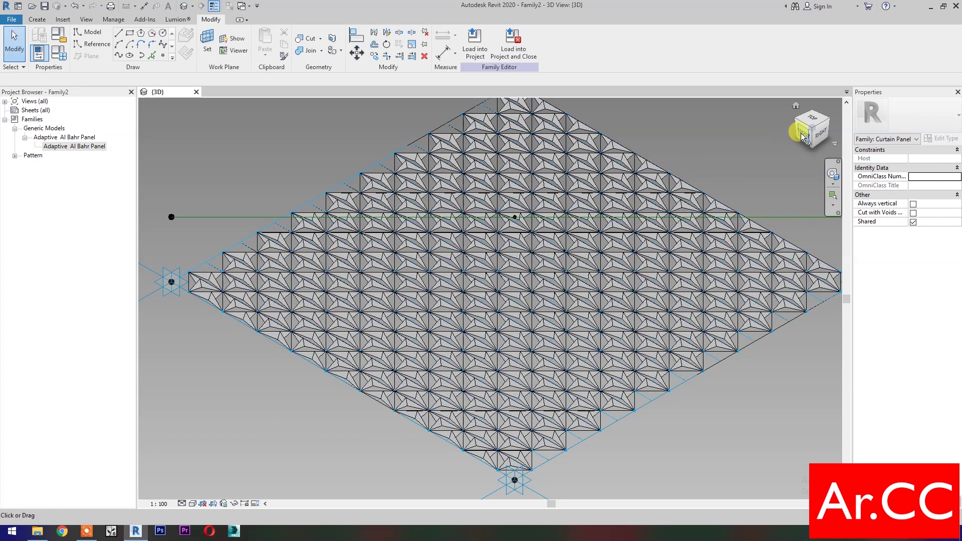
# Step: View the panel grid from the top in Realistic visual style, centred in the window
pyautogui.click(810, 116)
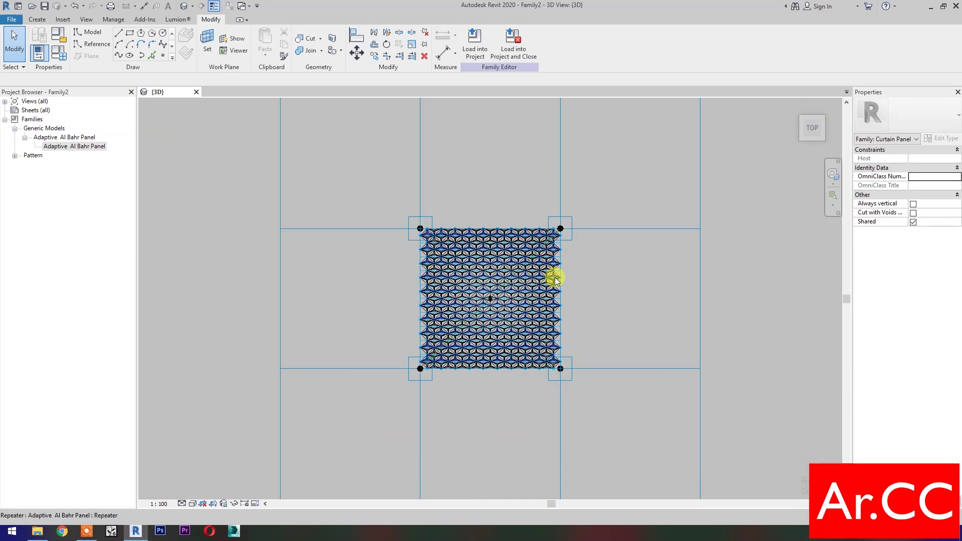
pyautogui.scroll(4, 555, 279)
pyautogui.click(192, 504)
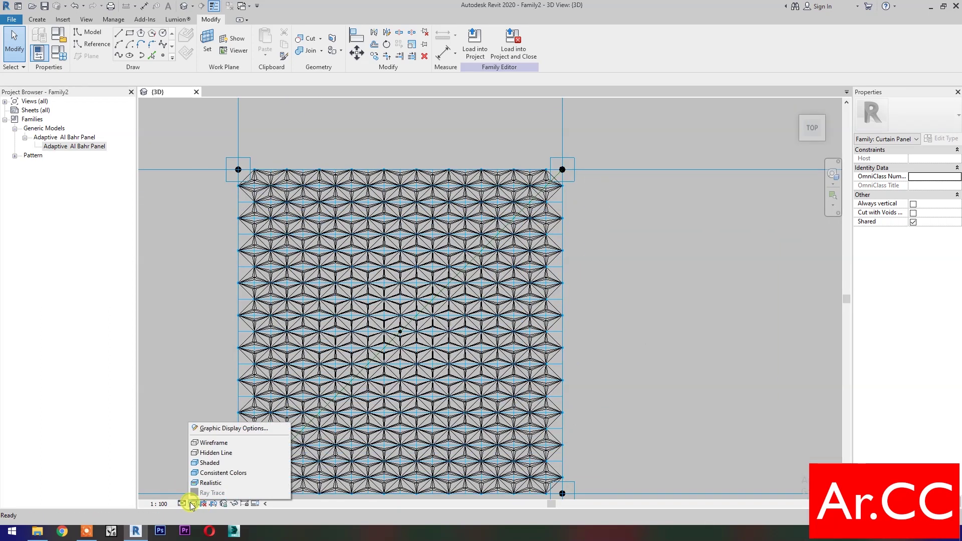
pyautogui.click(205, 483)
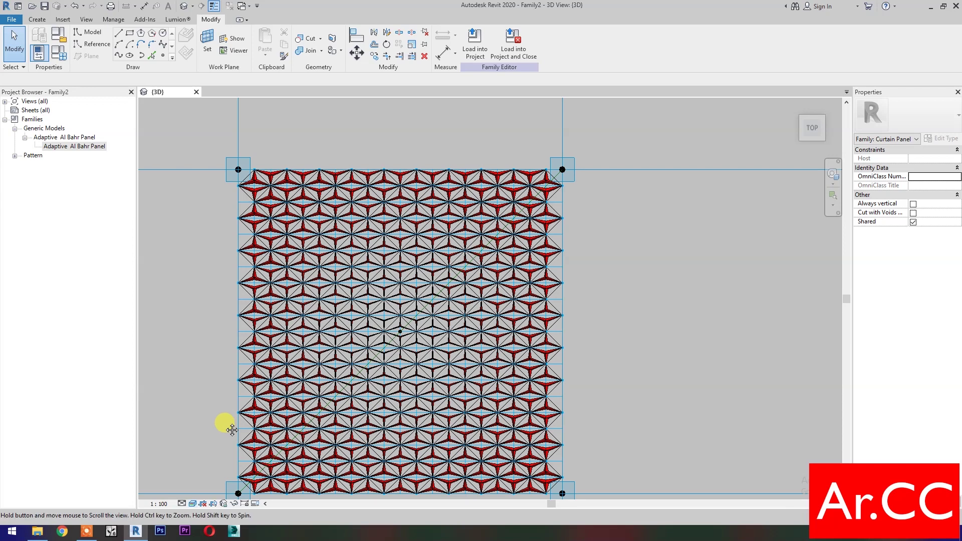
pyautogui.moveTo(157, 418); pyautogui.dragTo(210, 386, button='middle')
pyautogui.scroll(2, 217, 363)
pyautogui.moveTo(189, 333); pyautogui.dragTo(312, 344, button='middle')
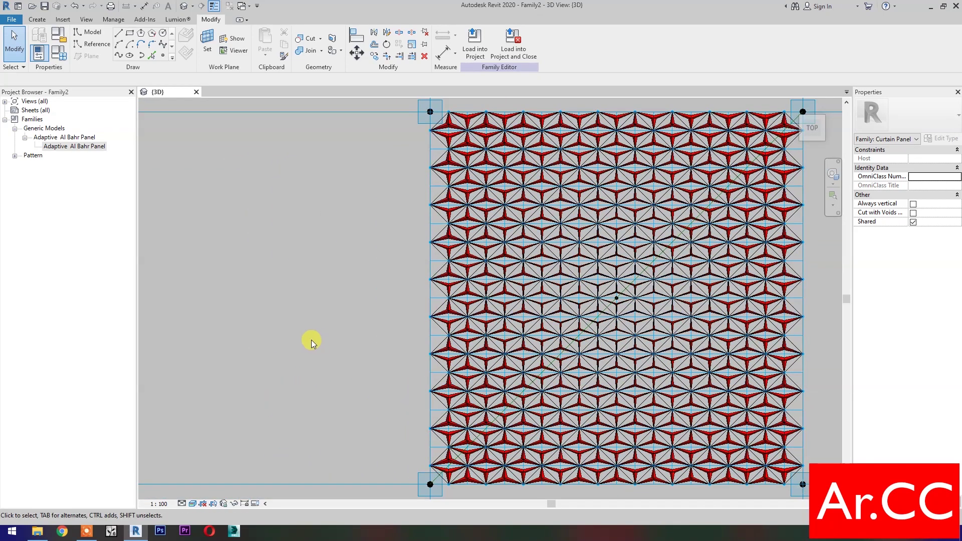
# Step: Set NCP to 0.8 and Attractor Divisor to 30 in Family Types and apply
pyautogui.click(58, 52)
pyautogui.click(195, 341)
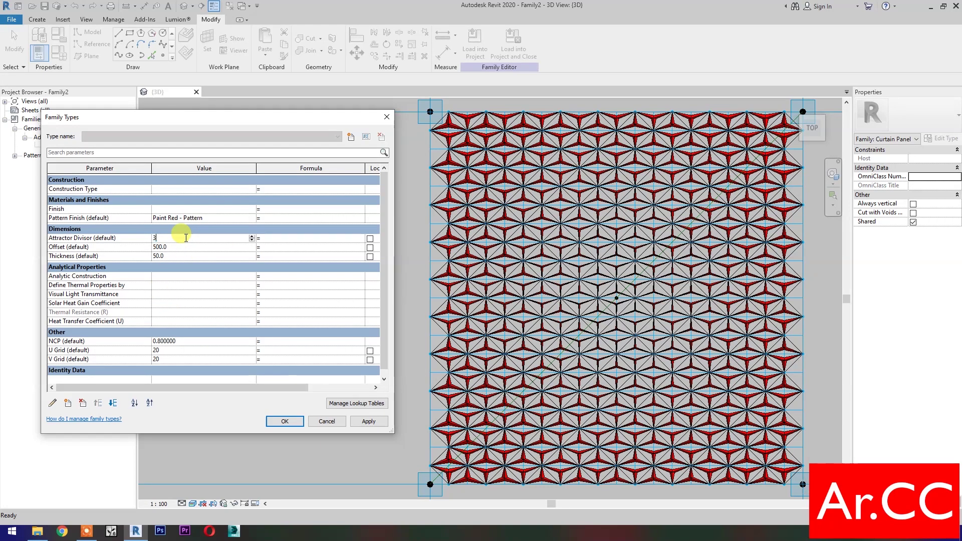
pyautogui.click(367, 421)
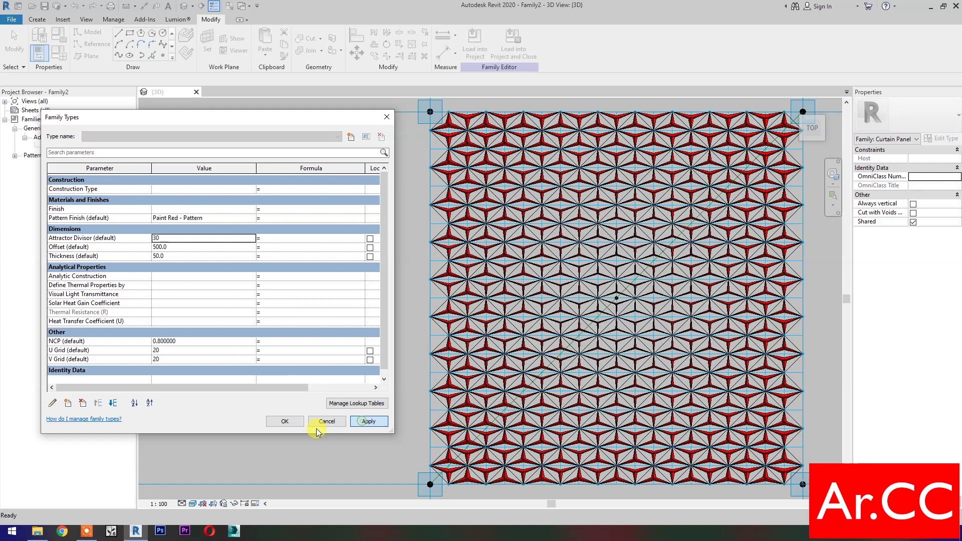